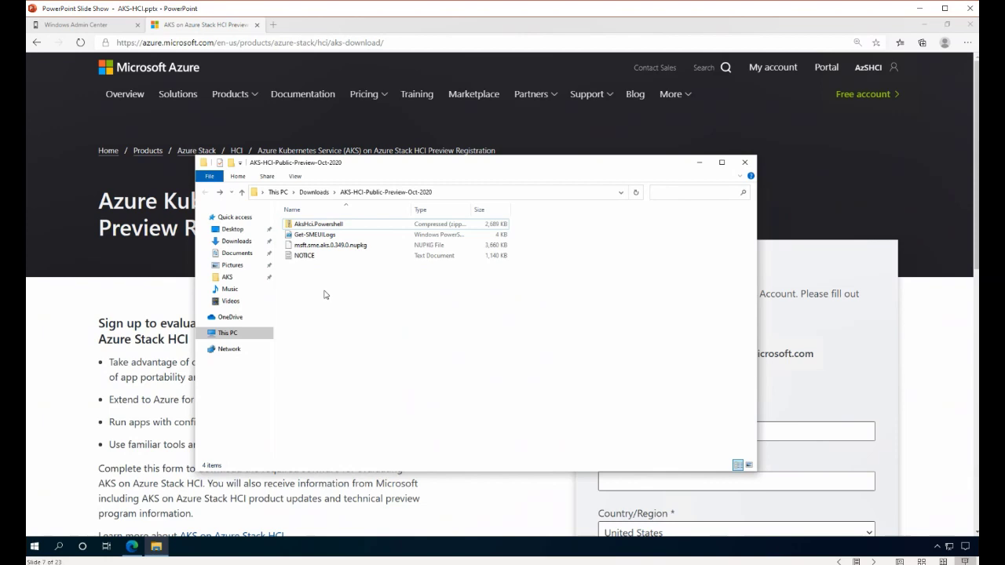
Check that the msft.sme.aks.0.349.0.nupkg package is in C:\AKS, minimize Explorer and close the Azure tab.
click(358, 246)
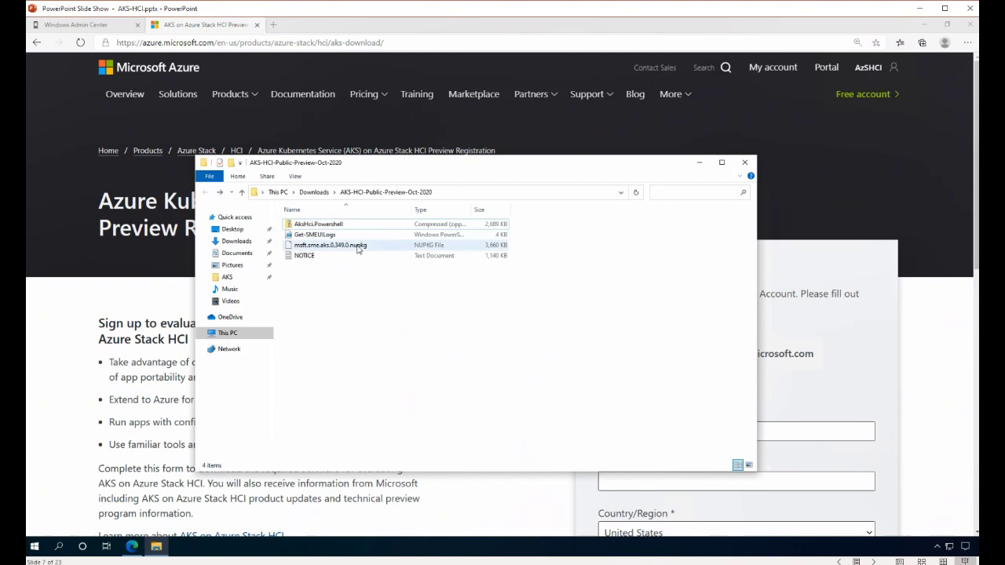
click(242, 279)
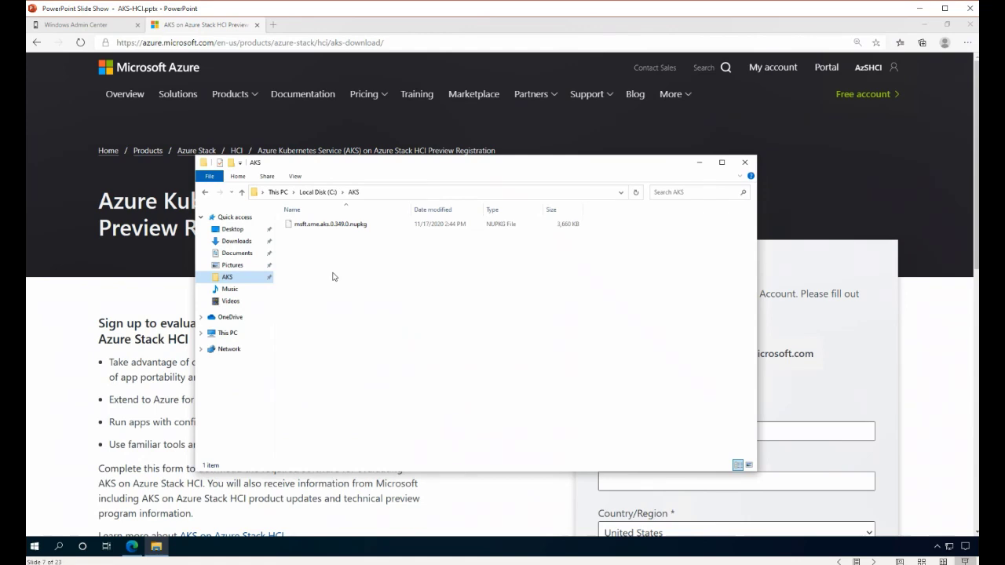
click(698, 165)
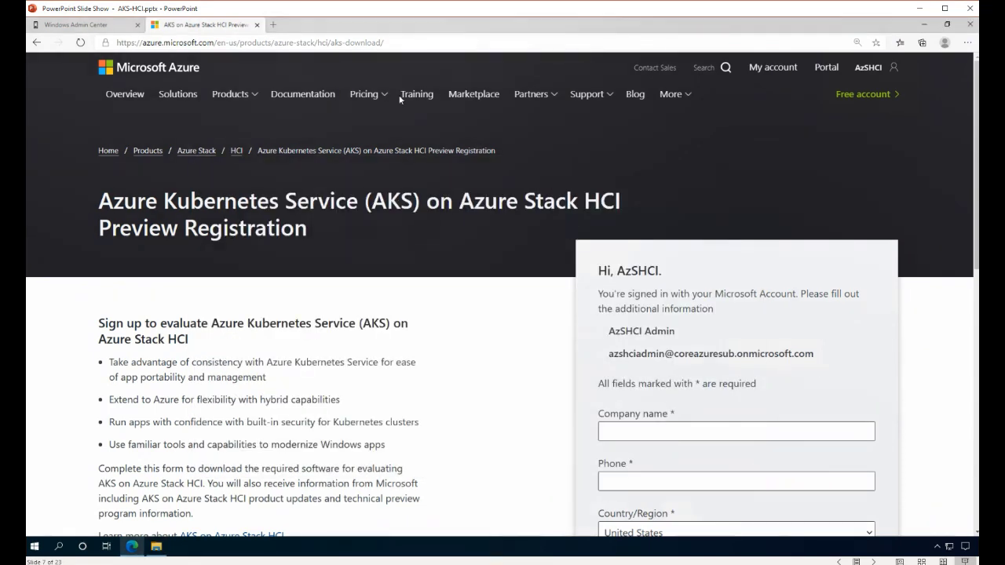
click(257, 25)
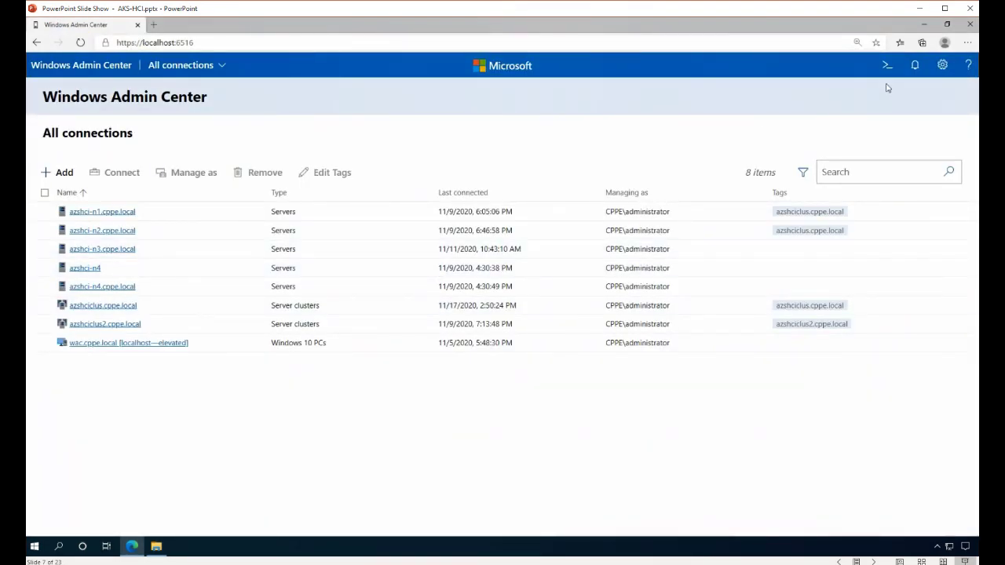
click(941, 67)
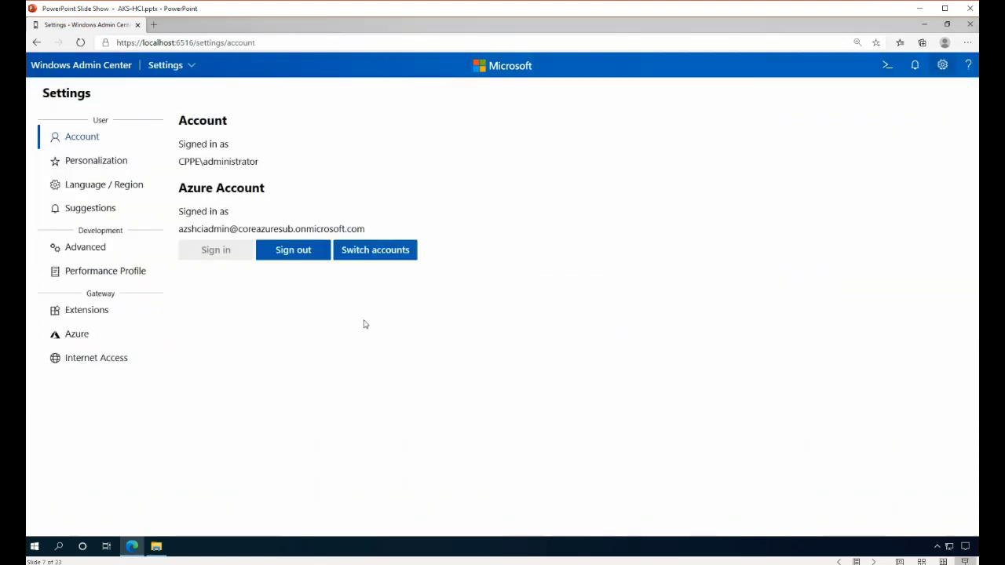
click(91, 311)
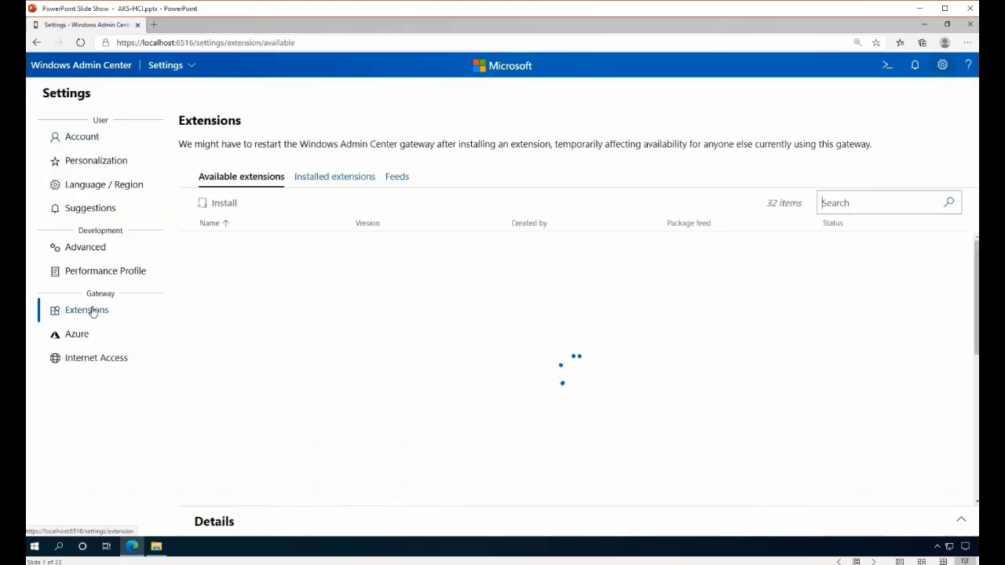
click(401, 178)
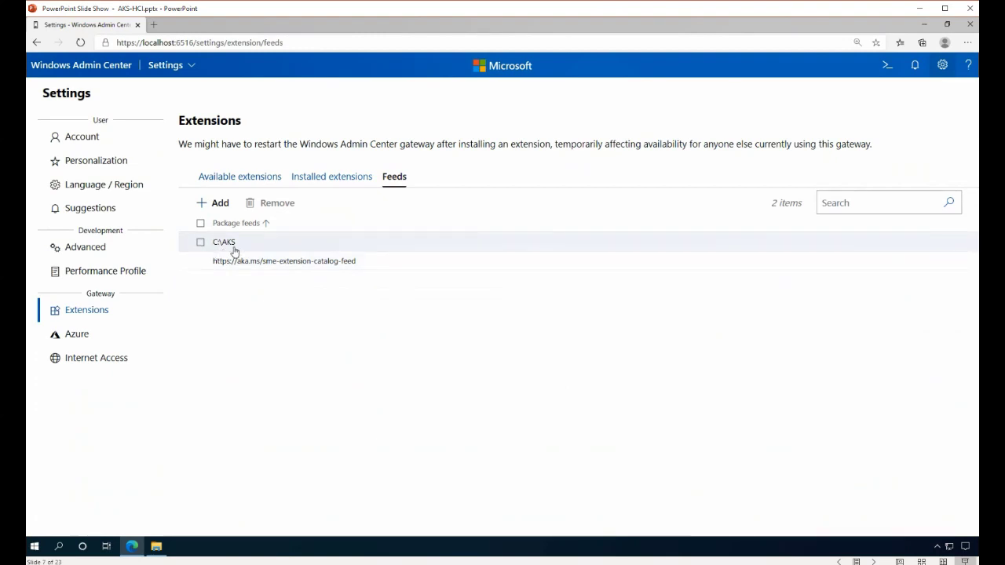
click(266, 185)
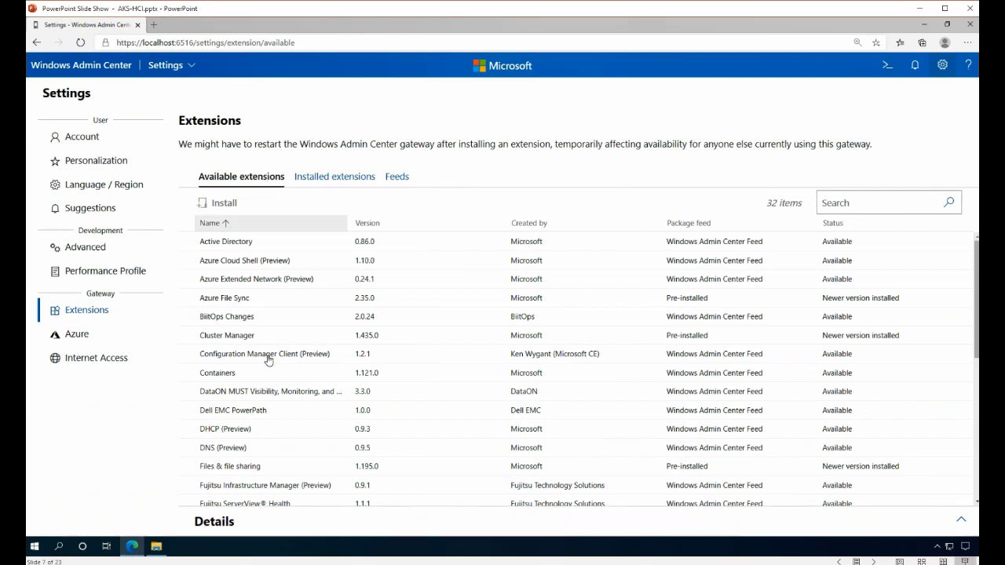
click(322, 183)
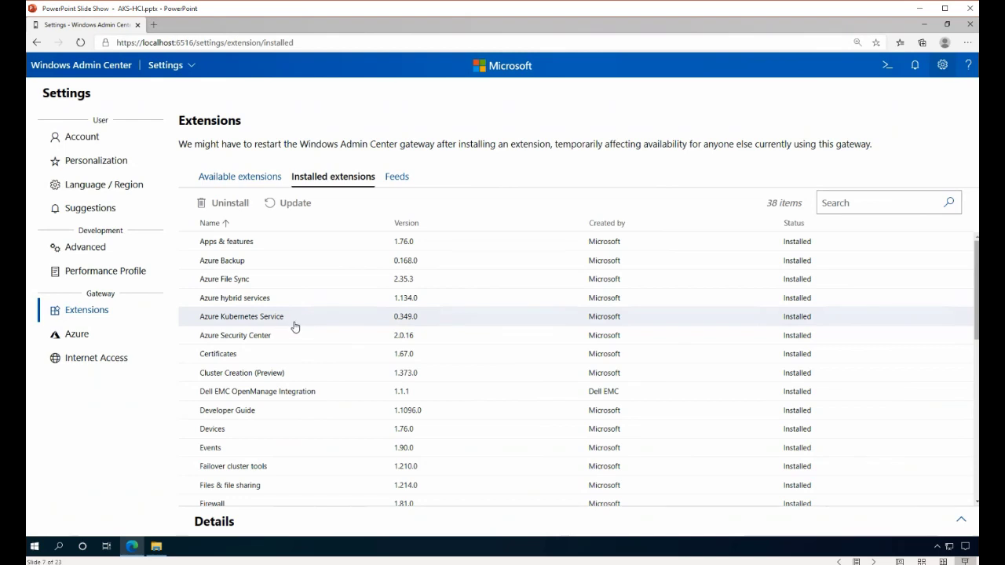
click(90, 69)
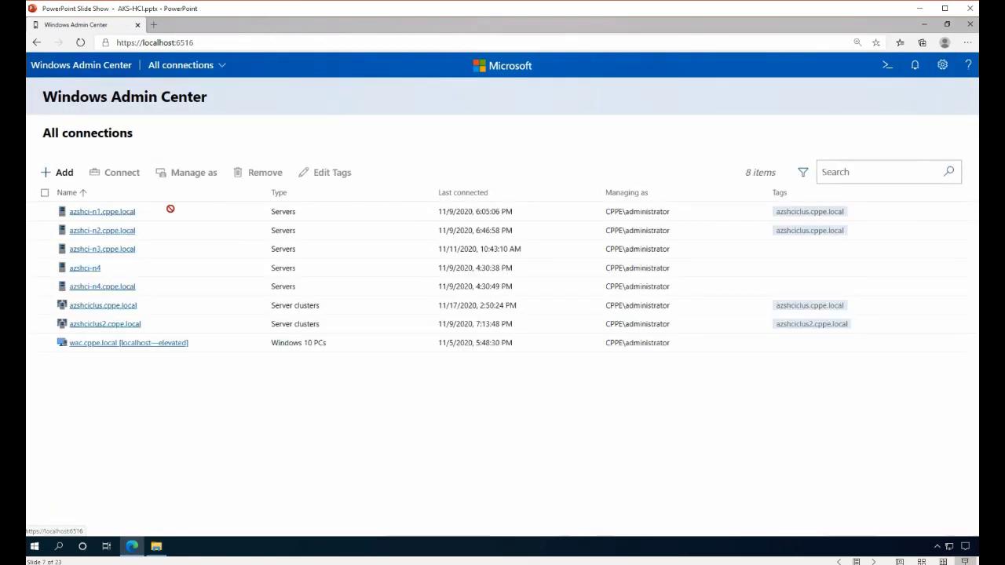
Connect to azshciclus.cppe.local and start setup of the Azure Kubernetes Service extension.
click(103, 306)
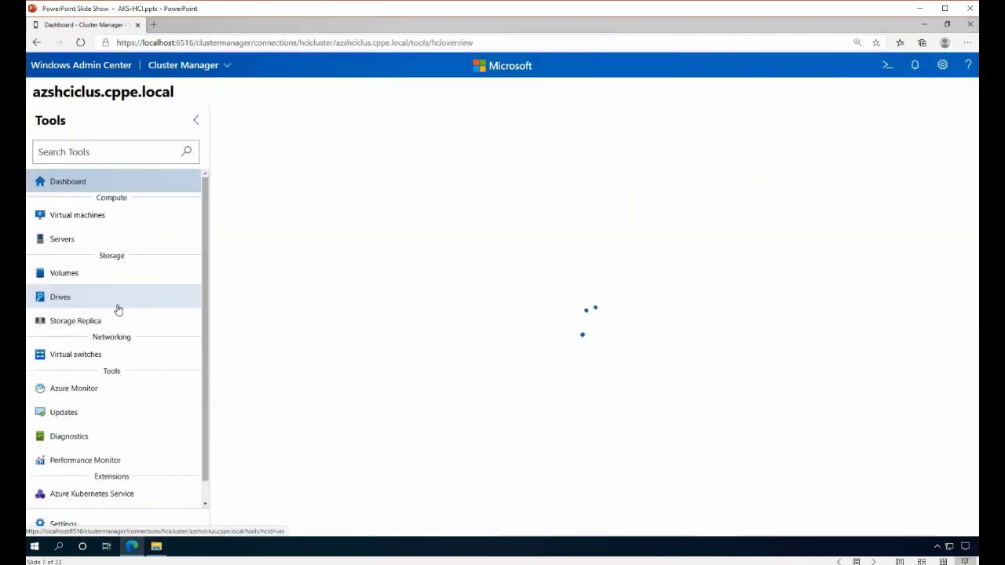
scroll(198, 310, down, 2)
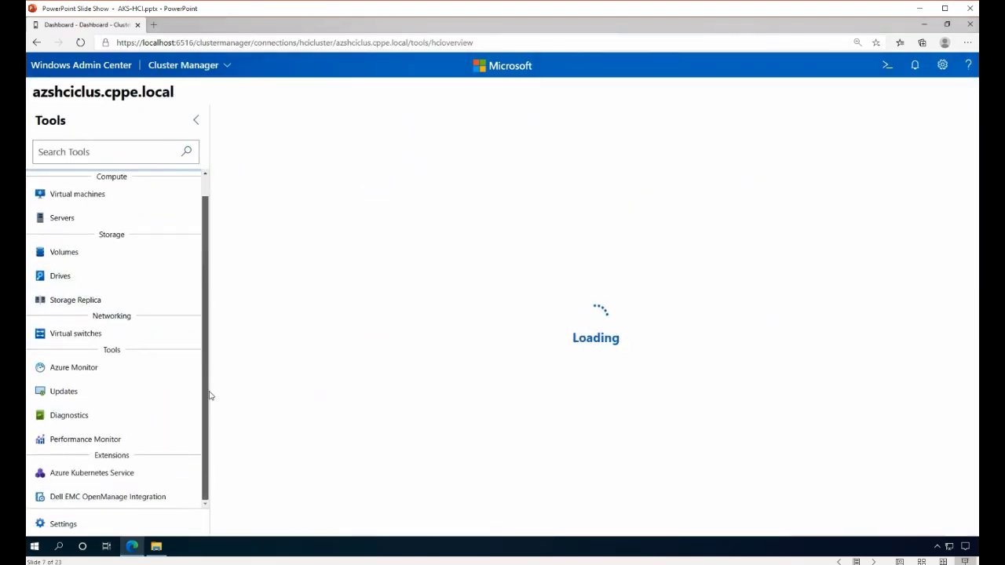
click(99, 481)
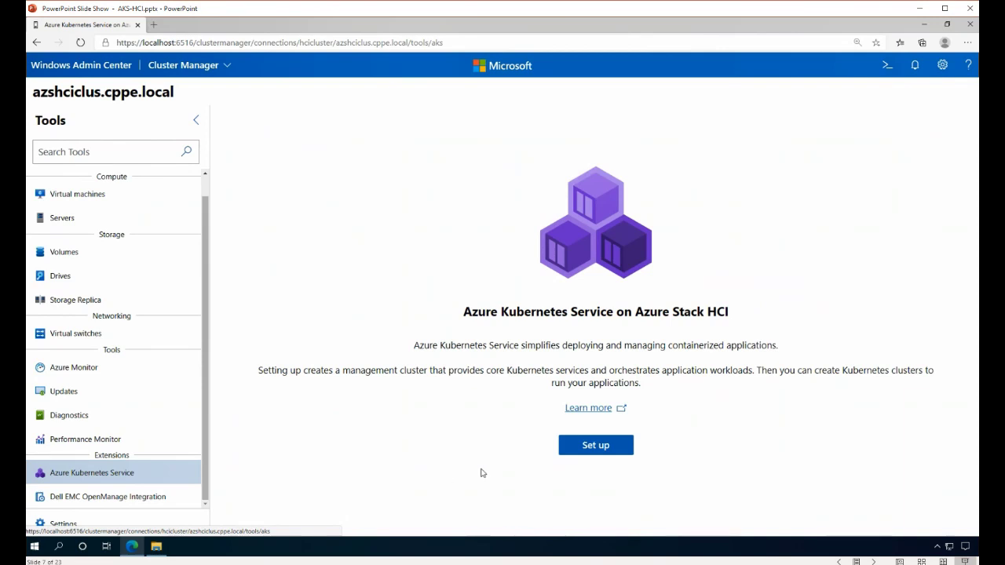
click(579, 446)
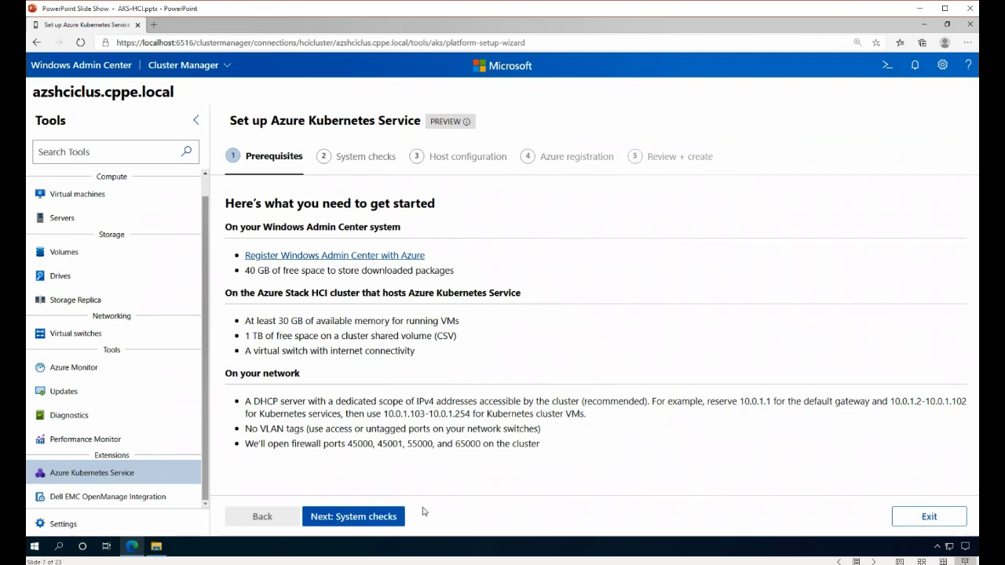
Advance to System checks and enter the administrator password.
click(396, 521)
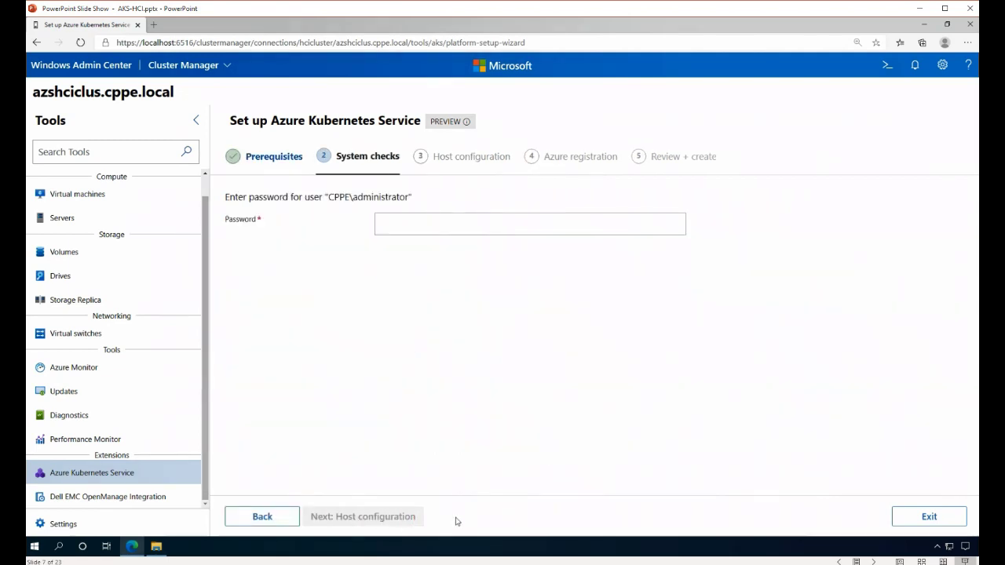
click(409, 222)
text(••••••••••)
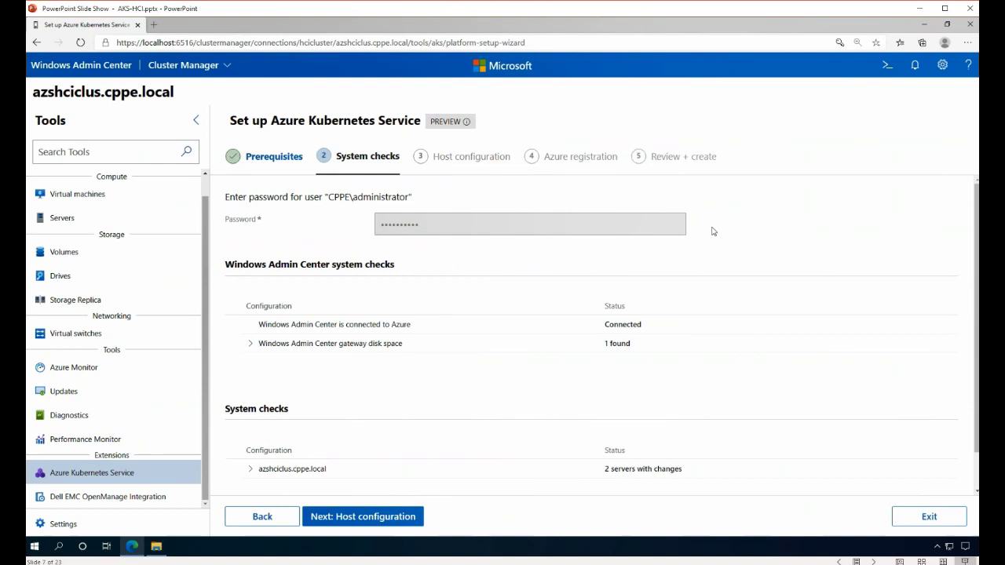
Expand the azshciclus.cppe.local system checks, including the cluster shared volume details.
click(250, 469)
scroll(357, 440, down, 4)
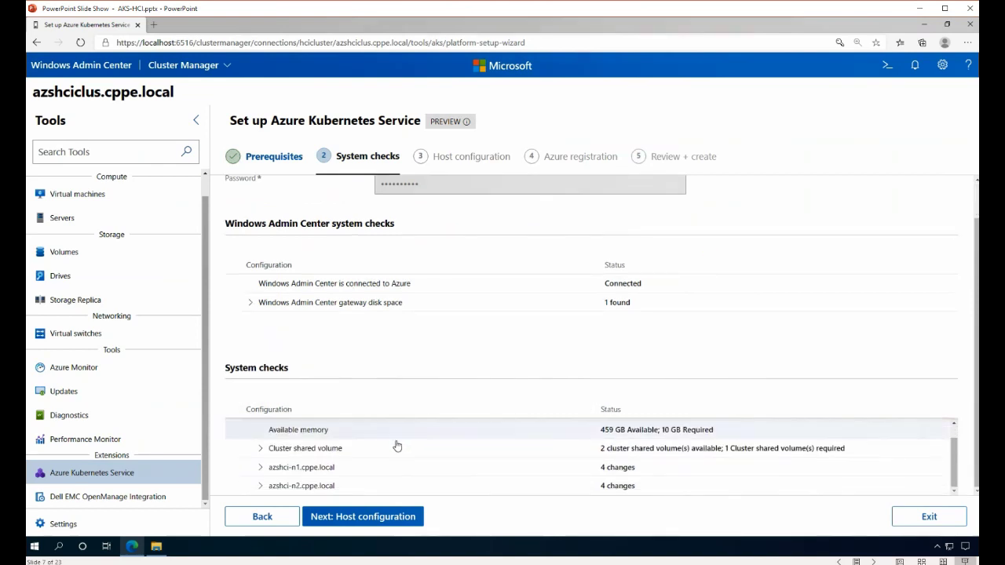
click(260, 449)
scroll(482, 449, down, 2)
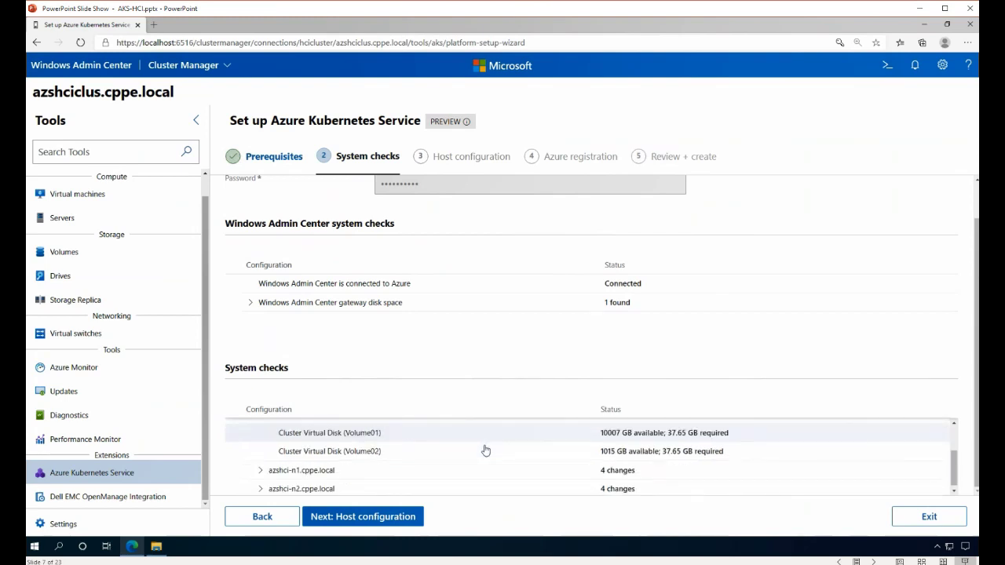
Review node azshci-n1.cppe.local's Roles & features and Firewall rules checks, then proceed to Host configuration.
click(260, 468)
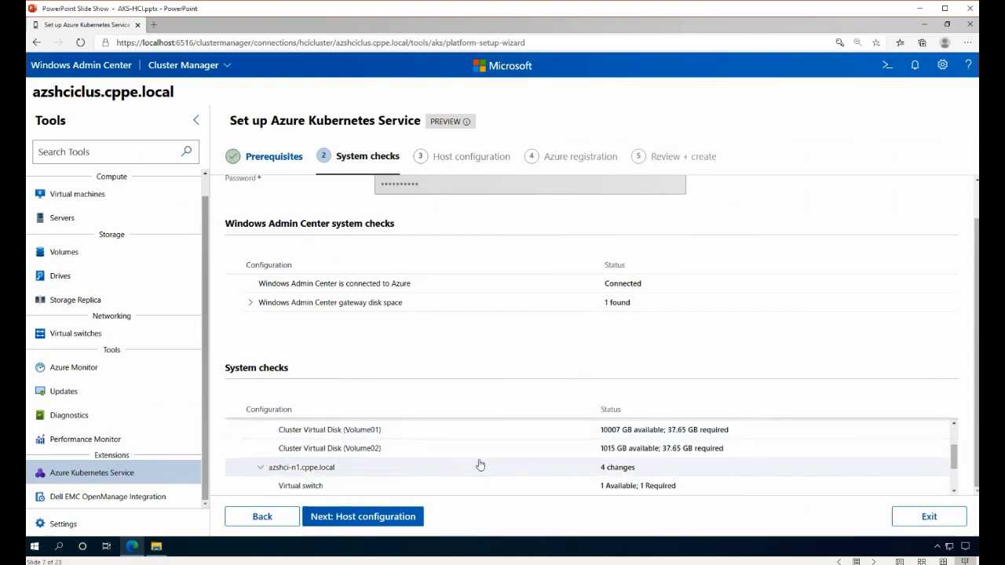
scroll(499, 459, down, 1)
scroll(494, 460, down, 1)
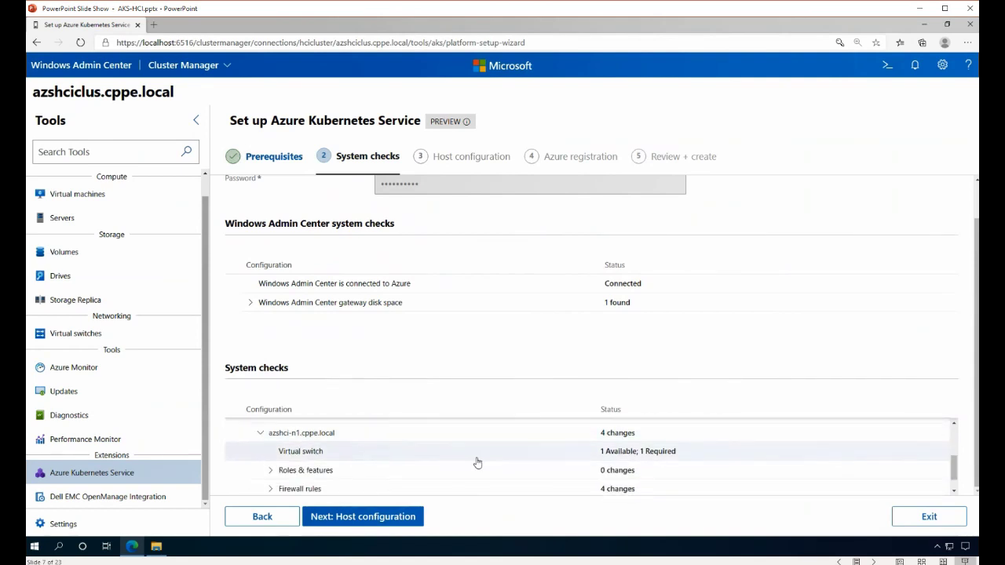
click(272, 461)
scroll(382, 456, down, 3)
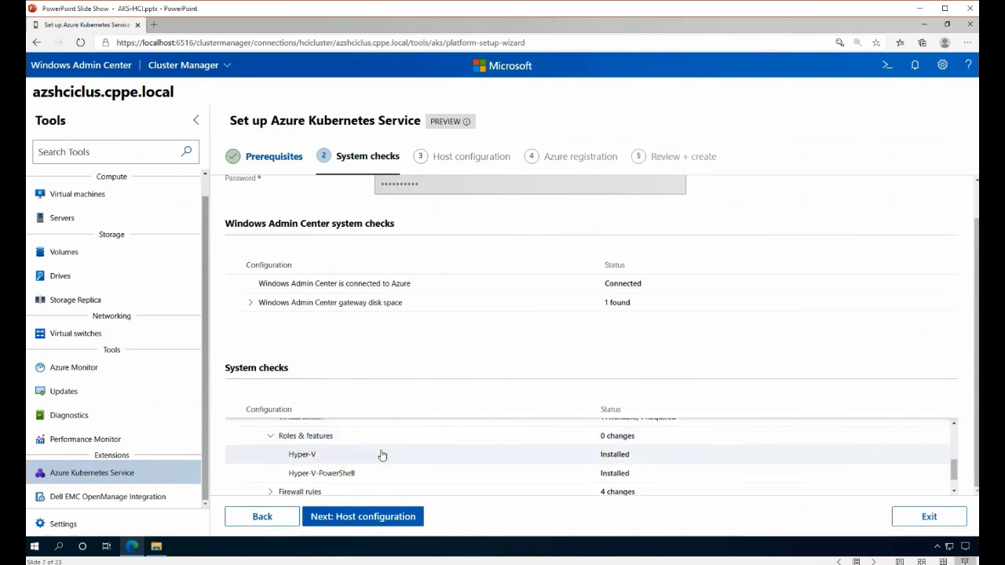
click(271, 470)
scroll(477, 457, down, 2)
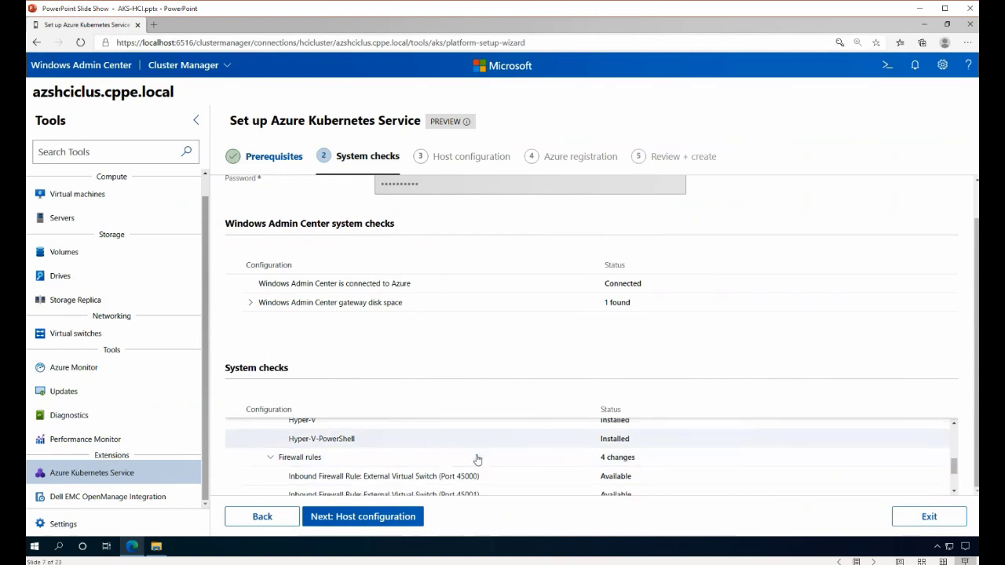
scroll(534, 463, down, 1)
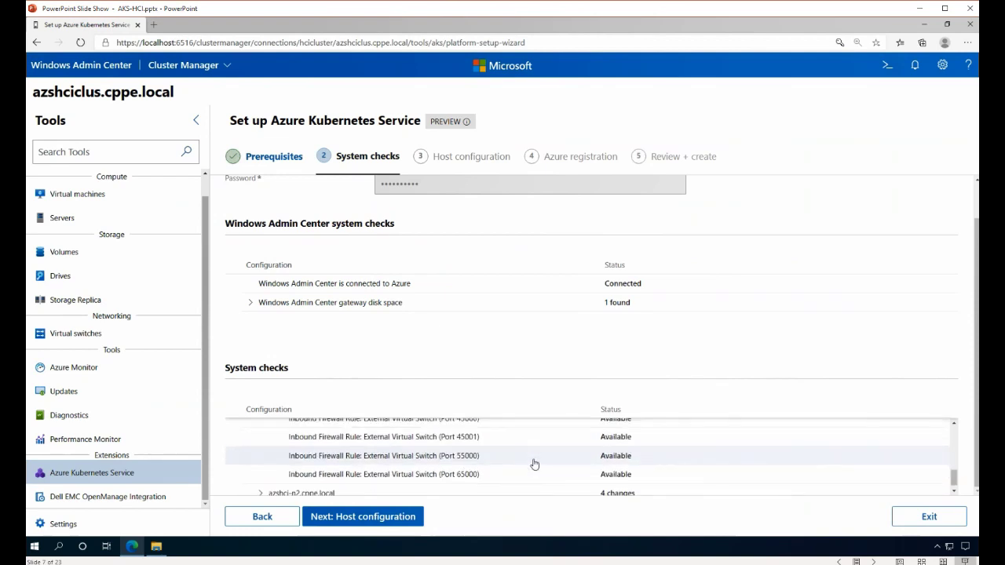
click(402, 520)
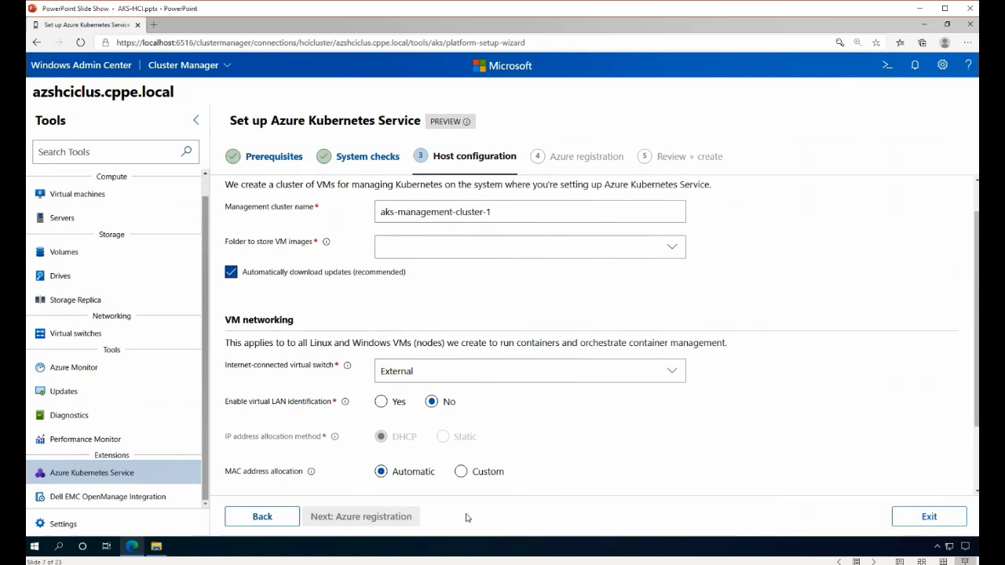
Store the VM images on Volume02 in the host configuration.
click(672, 248)
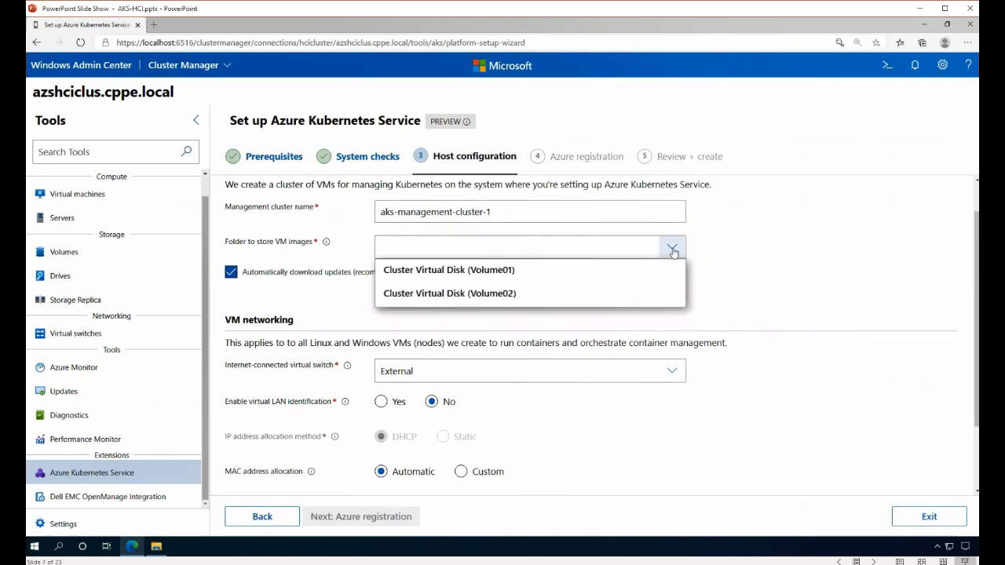
click(477, 294)
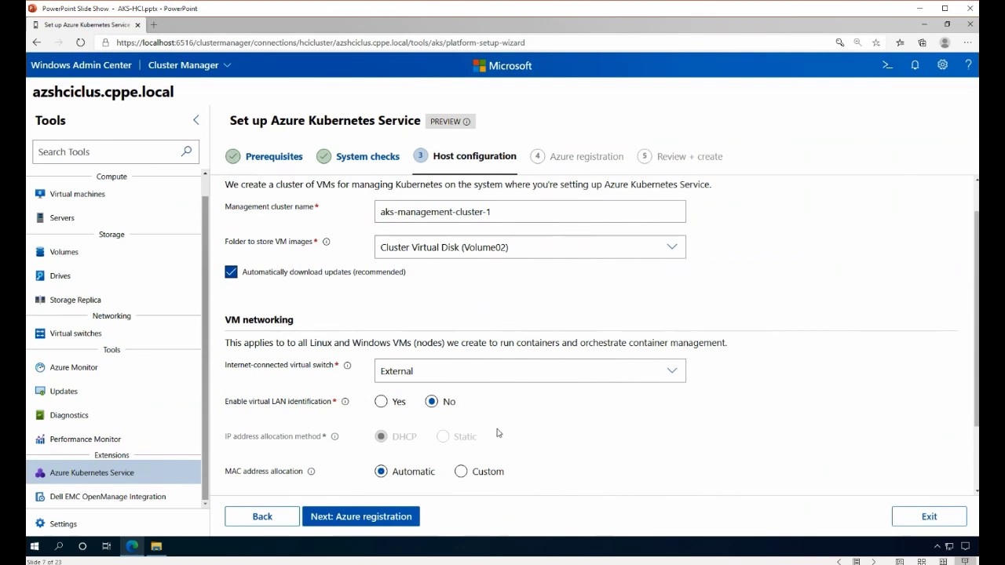
scroll(497, 433, down, 1)
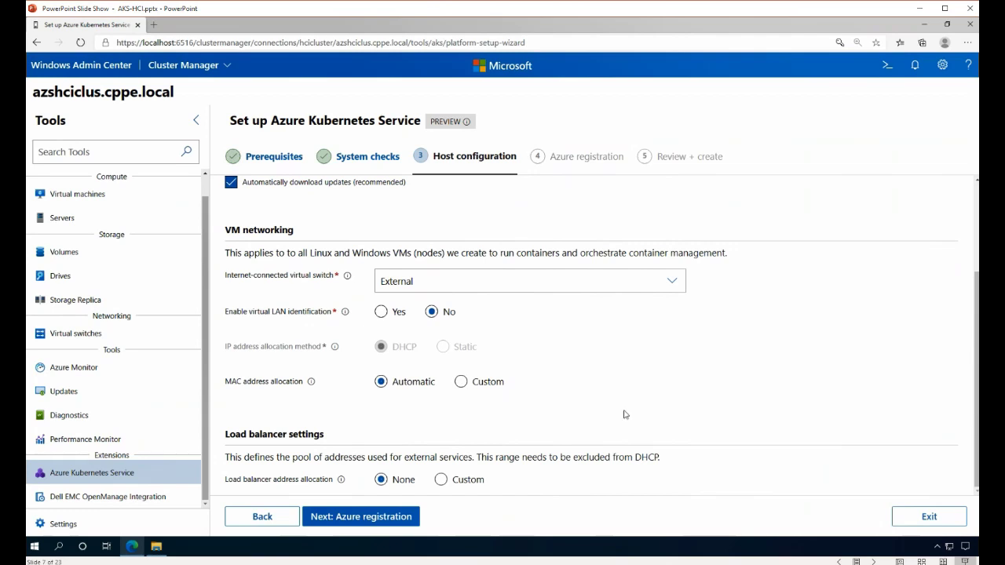
Register with the AzSHCI Subscription and continue to Review + create.
click(402, 517)
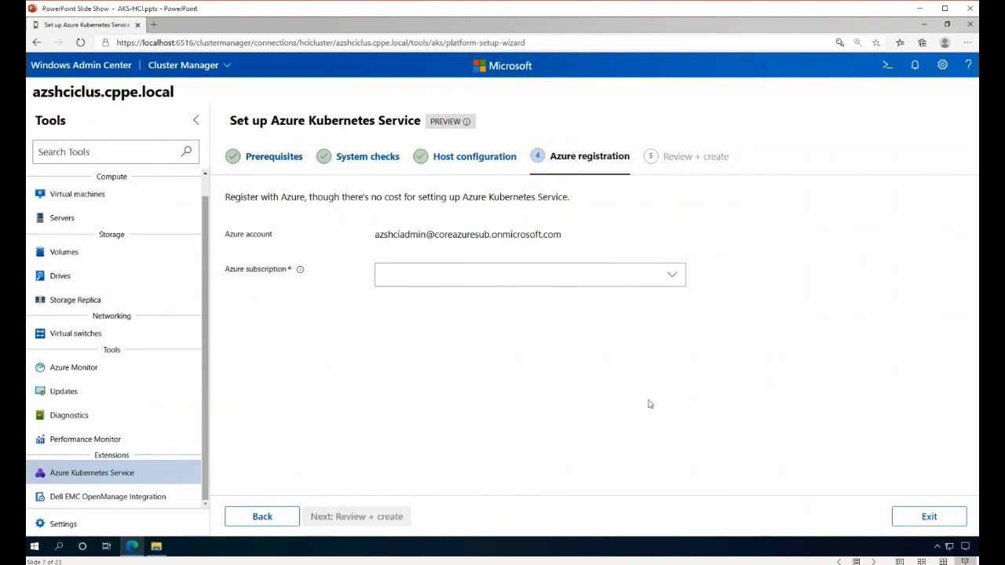
click(672, 278)
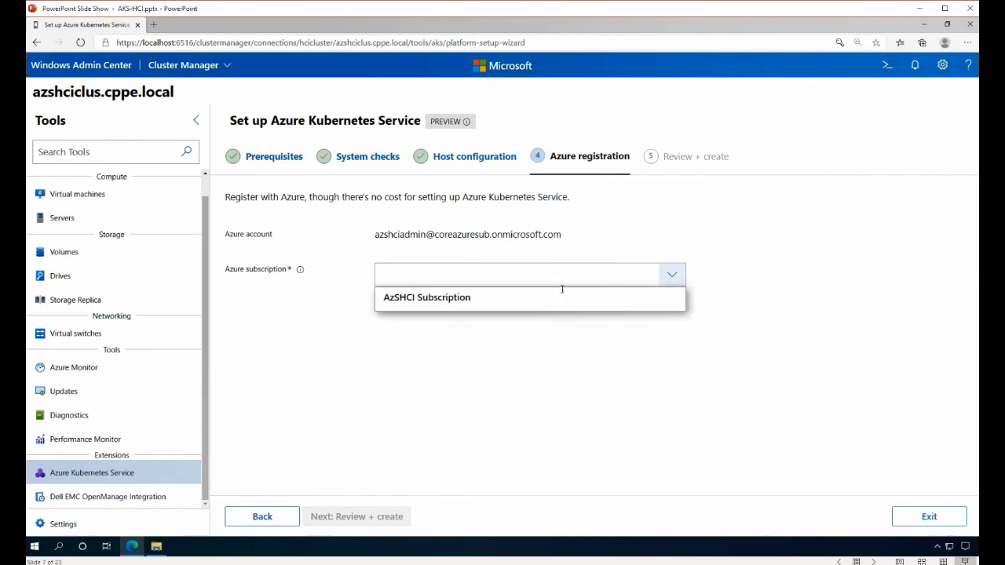
click(463, 308)
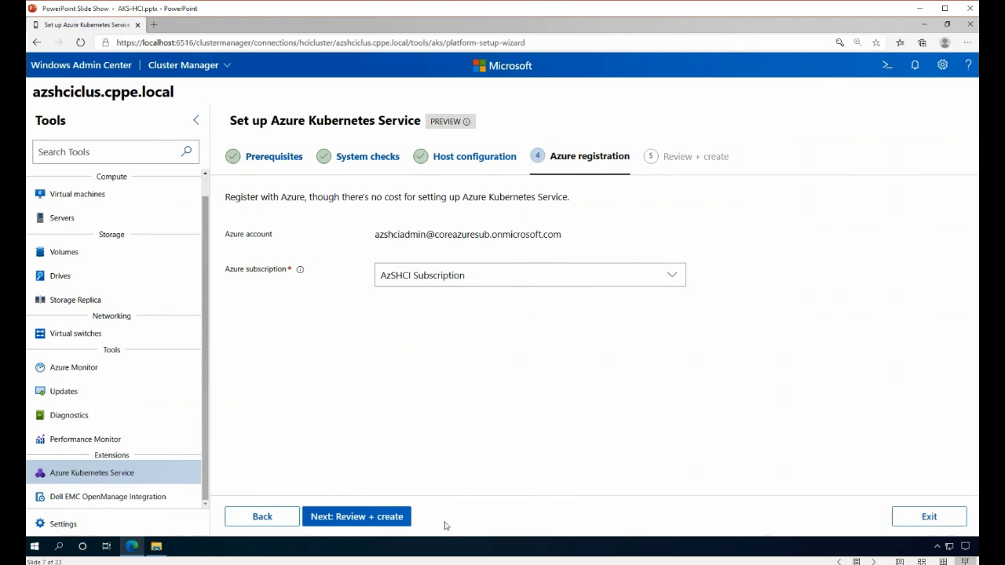
click(393, 518)
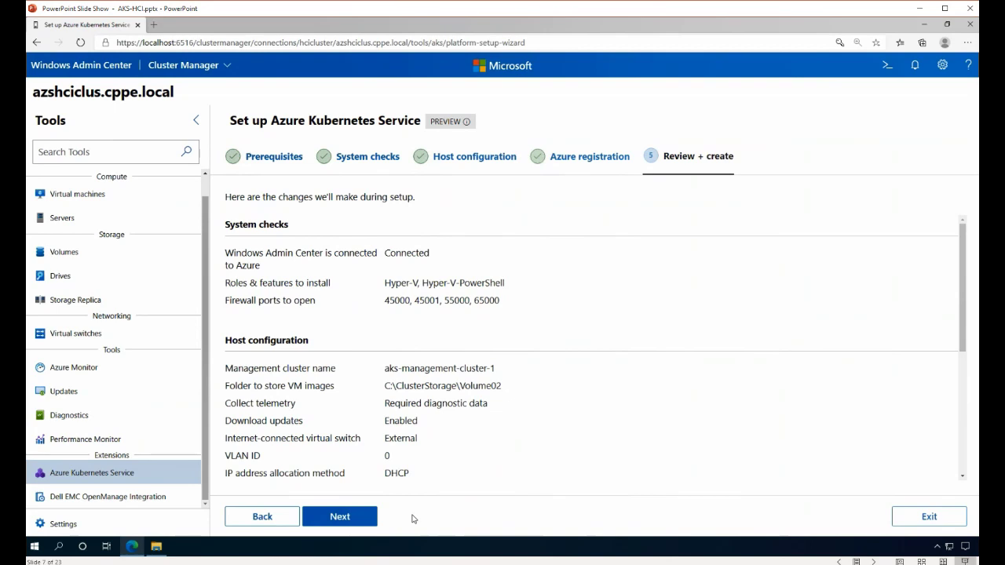
Start the AKS deployment that creates the aks-management-cluster-1 management cluster.
click(342, 516)
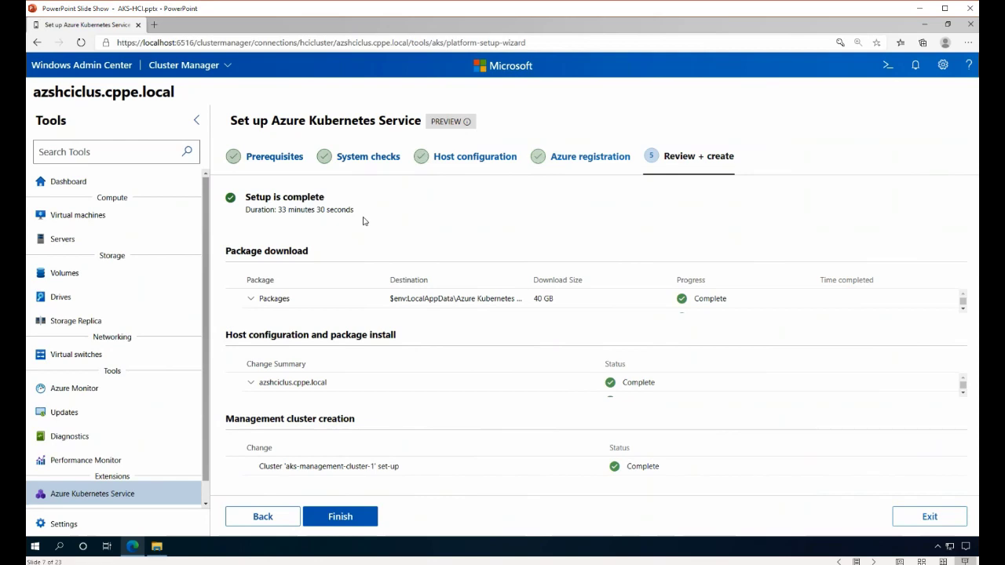
Finish the wizard, download the management cluster kubeconfig and show it in its folder.
click(341, 518)
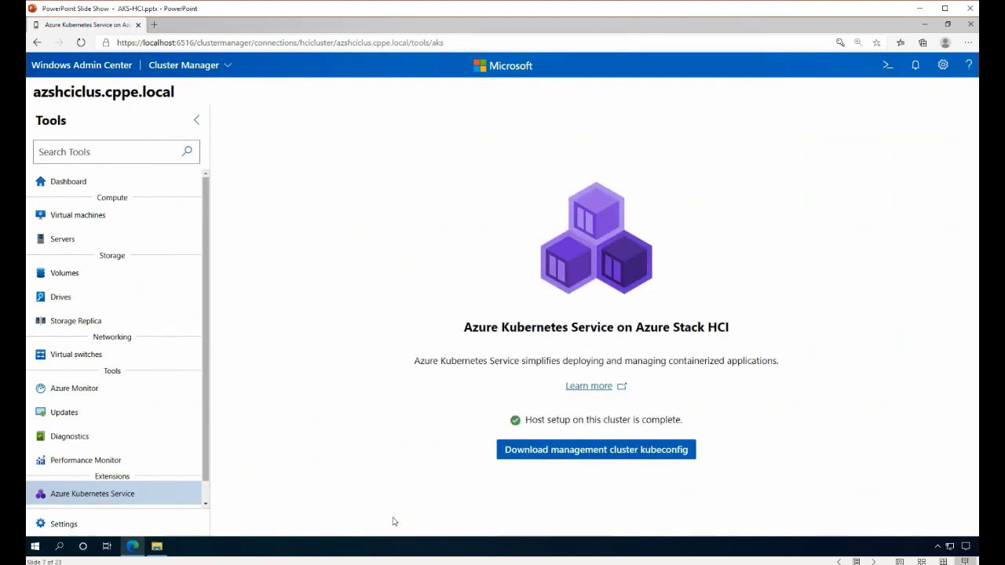
click(601, 455)
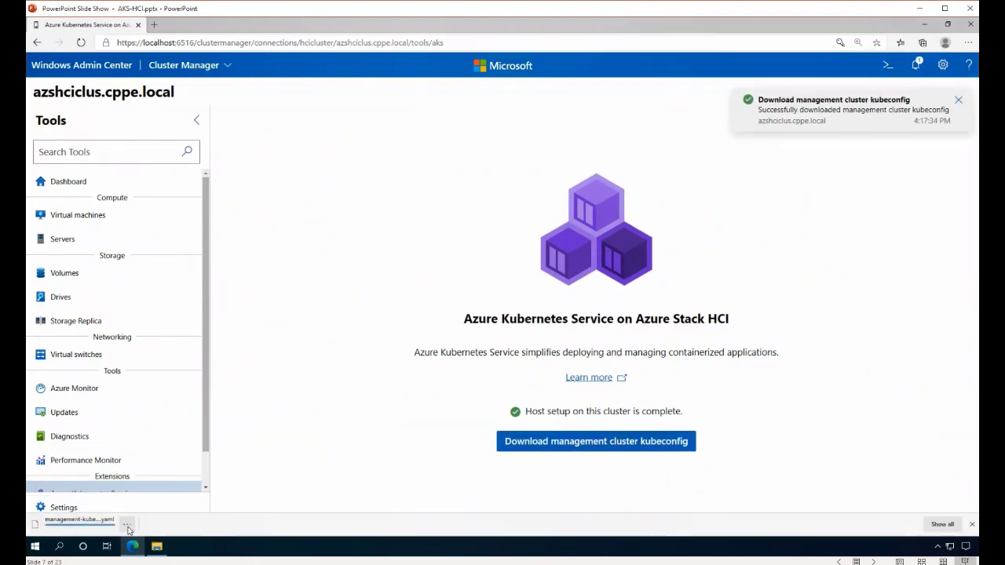
click(127, 524)
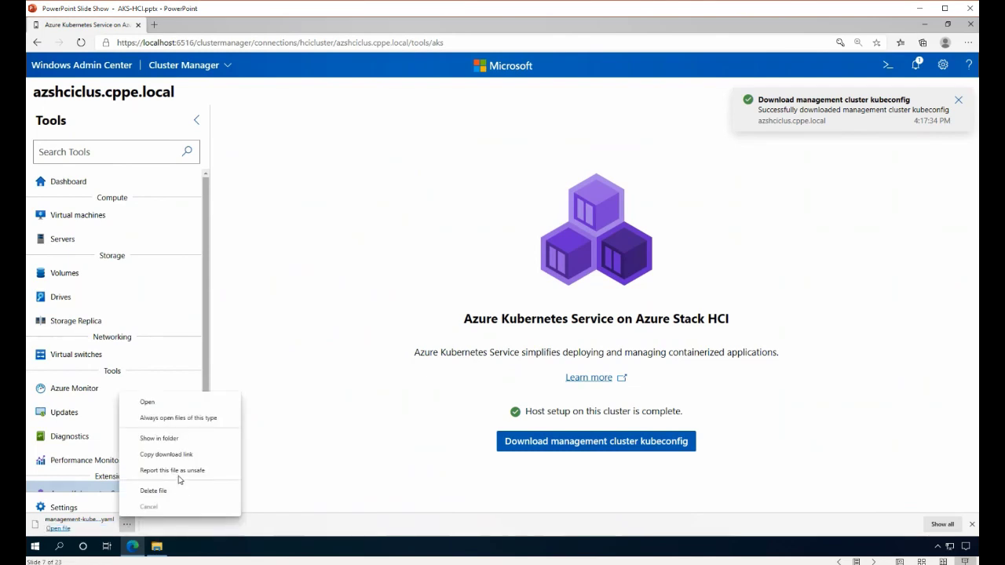
click(168, 439)
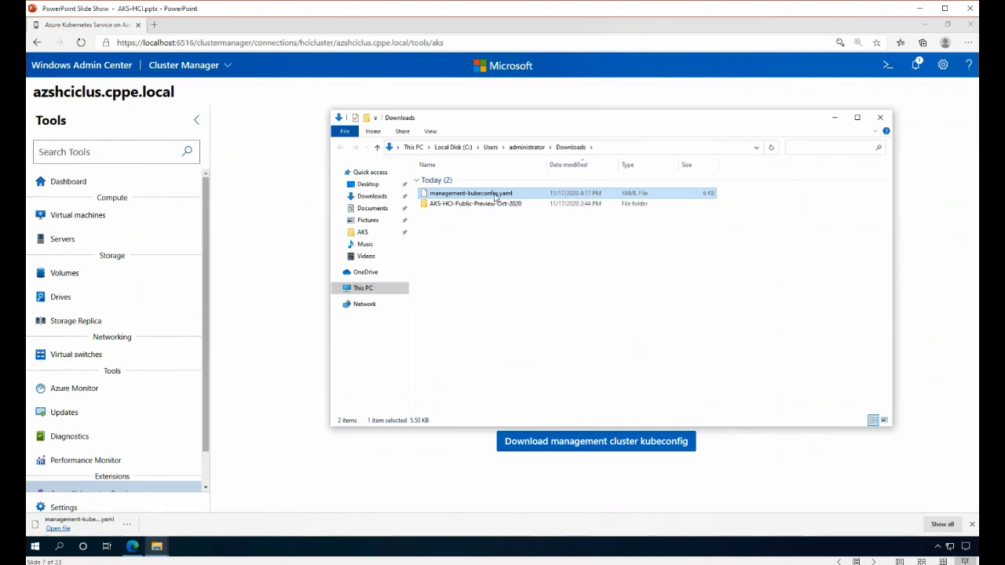
View management-kubeconfig.yaml in Notepad without making it the default app, then close Notepad and Downloads.
double_click(495, 196)
click(452, 219)
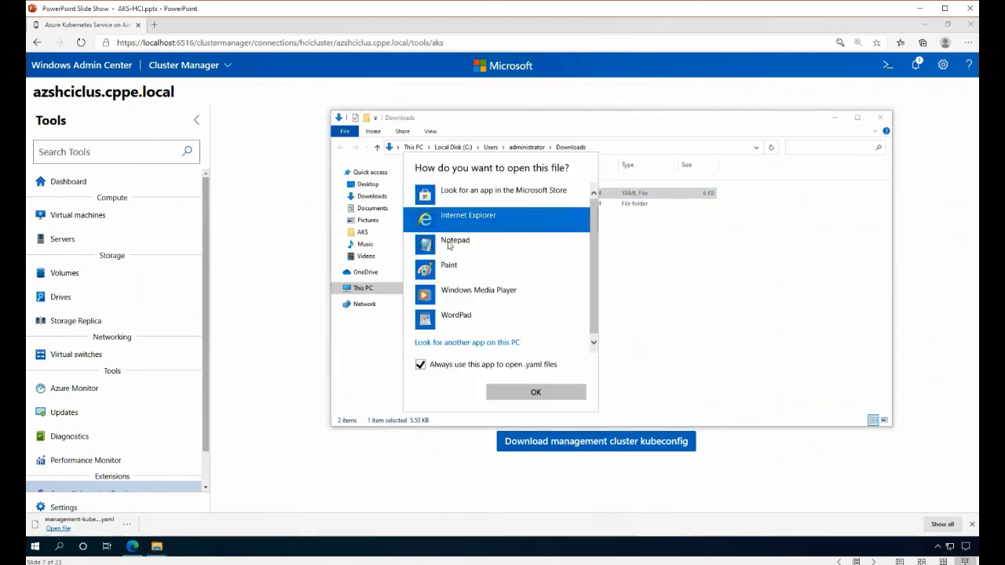
click(449, 243)
click(421, 365)
click(505, 392)
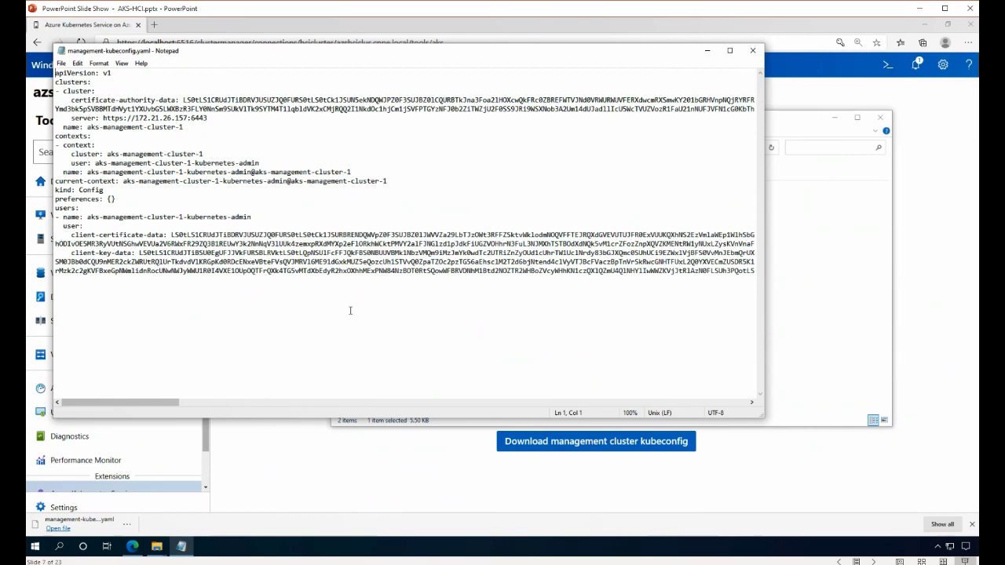
click(752, 50)
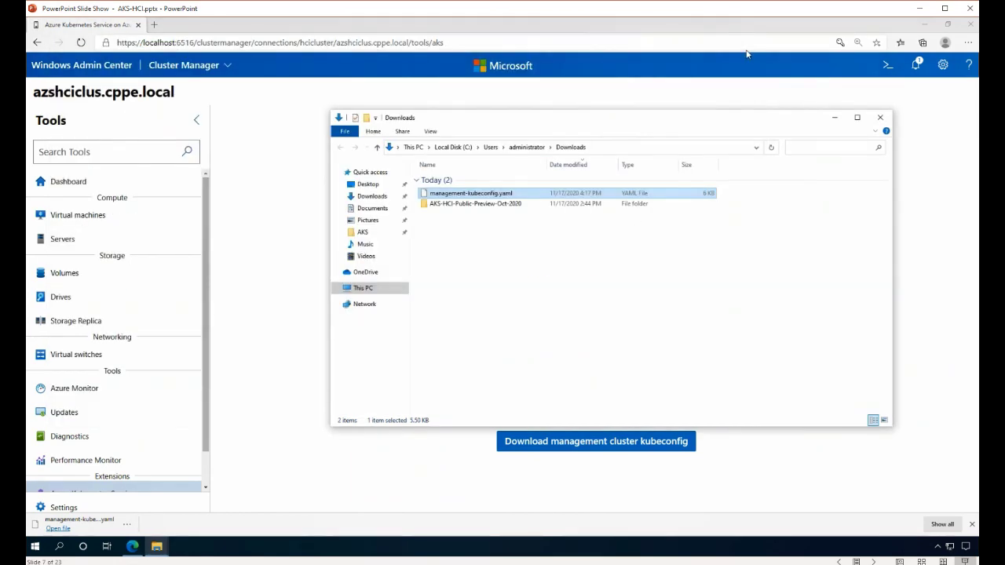
click(880, 118)
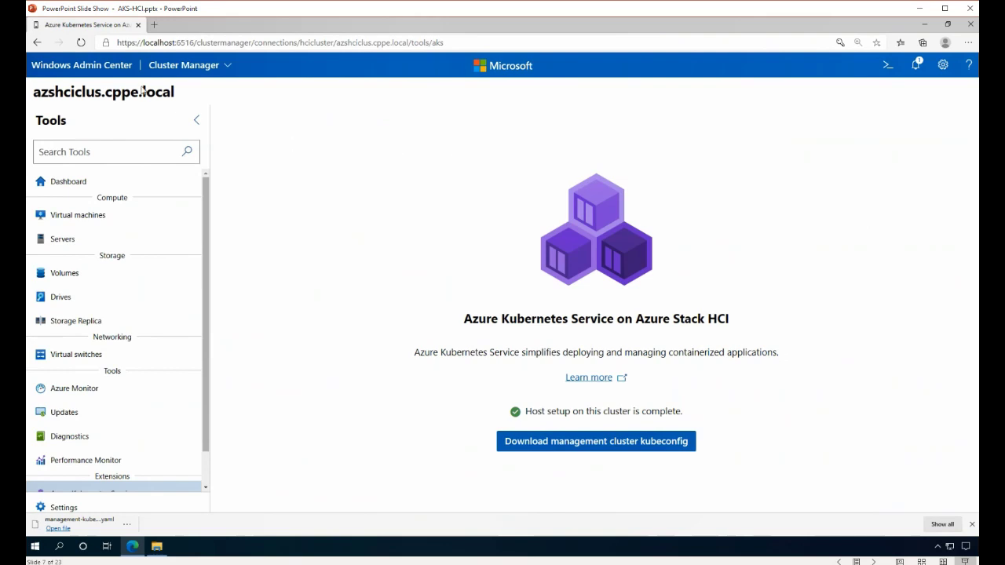
Inspect azshciclus.cppe.local's virtual machines with full names shown, then return to All connections.
click(117, 68)
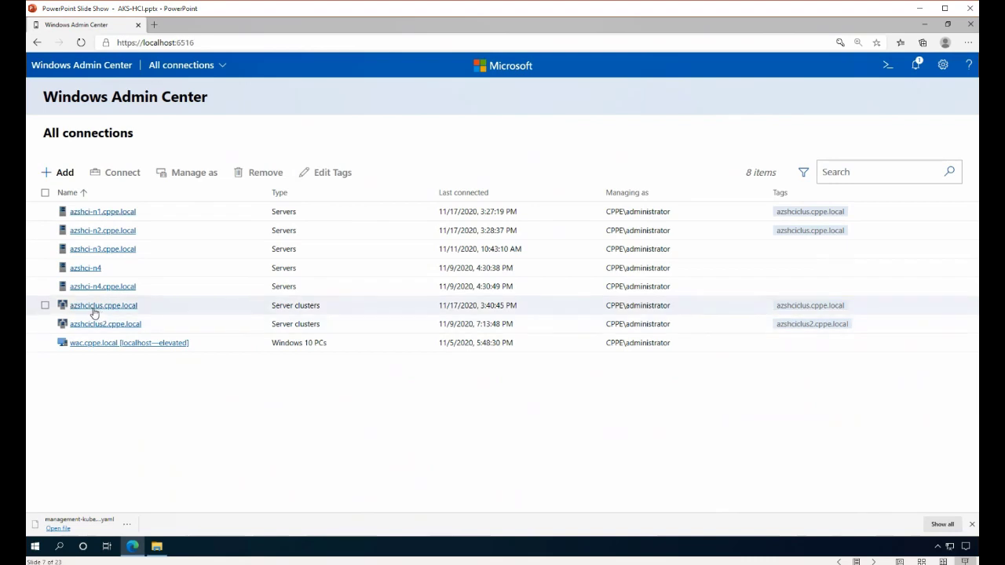
click(94, 306)
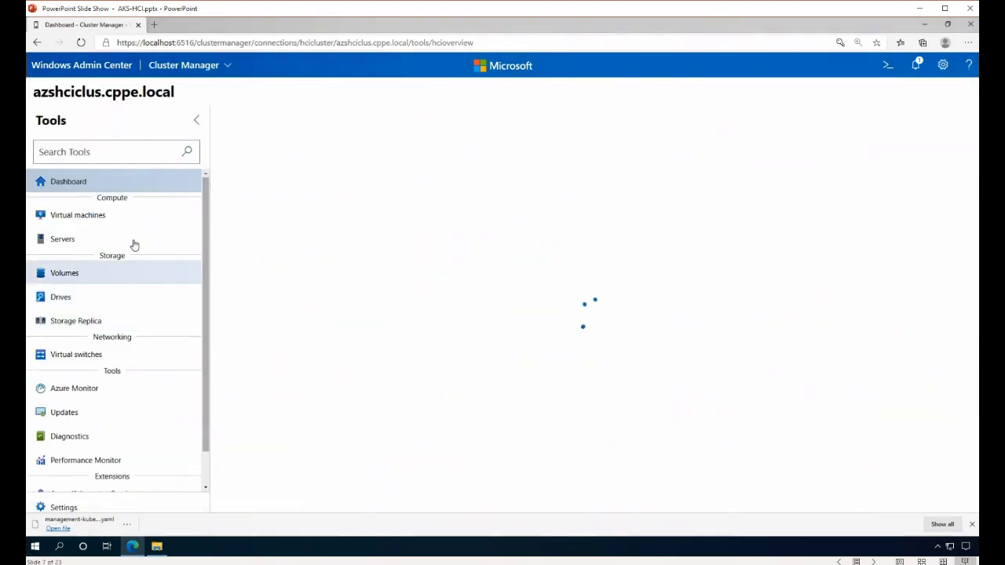
click(84, 219)
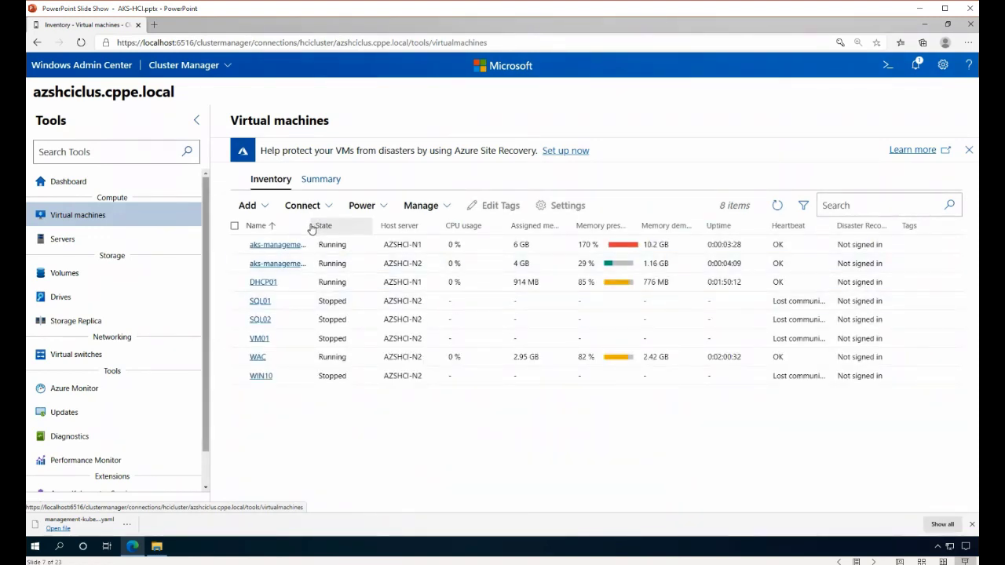
drag(311, 227, 395, 226)
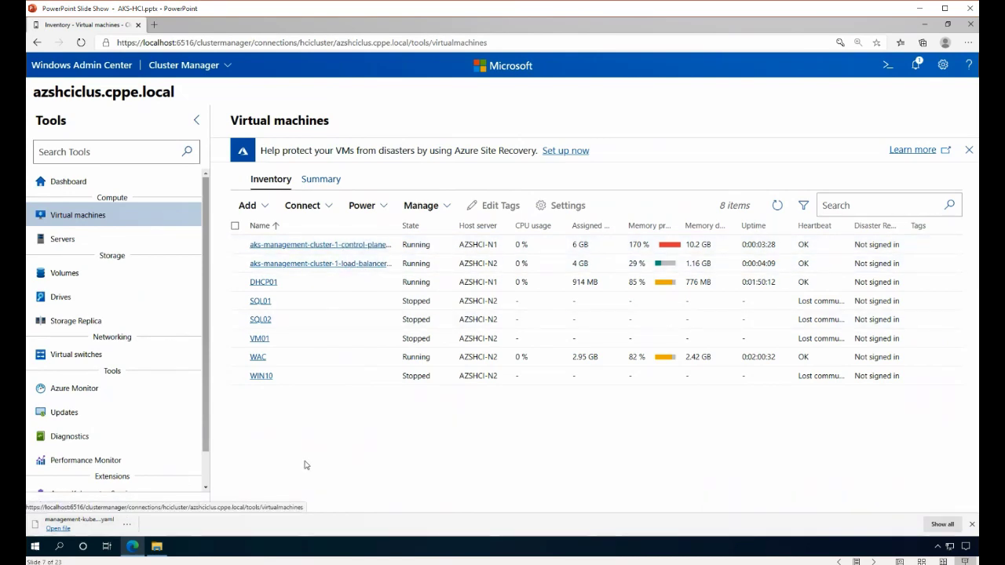
click(81, 69)
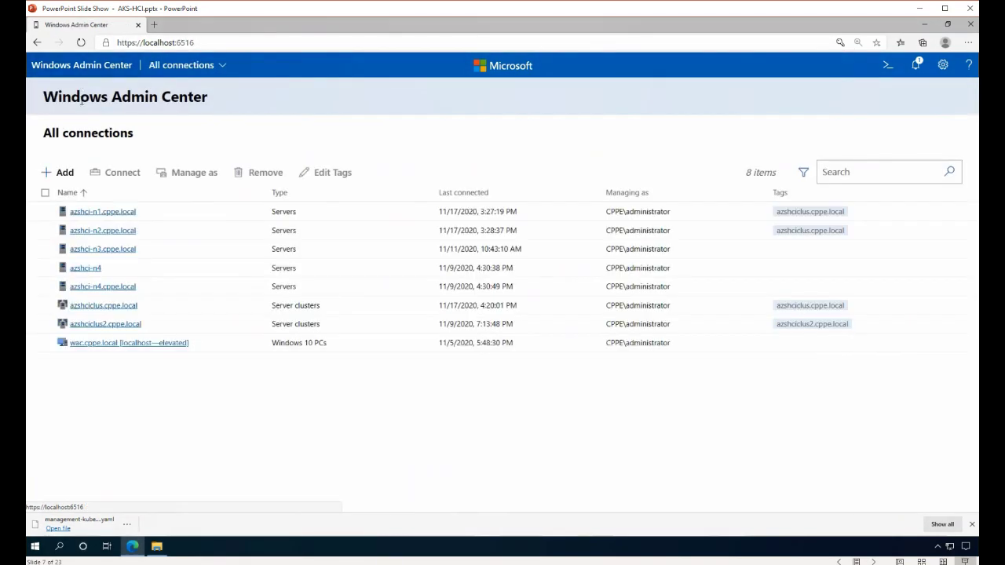
Add a resource and choose Create new under Kubernetes clusters (preview).
click(62, 172)
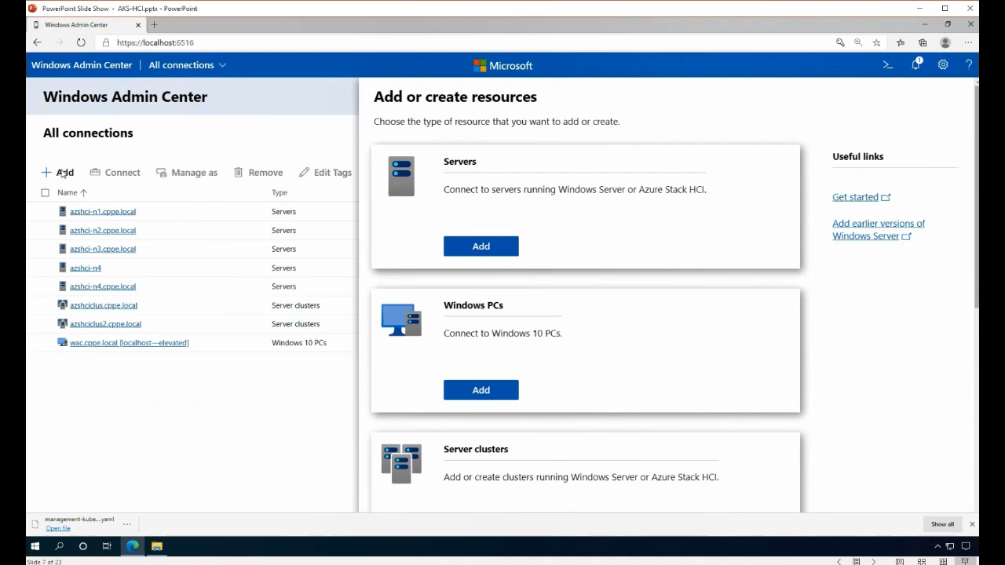
scroll(643, 316, down, 3)
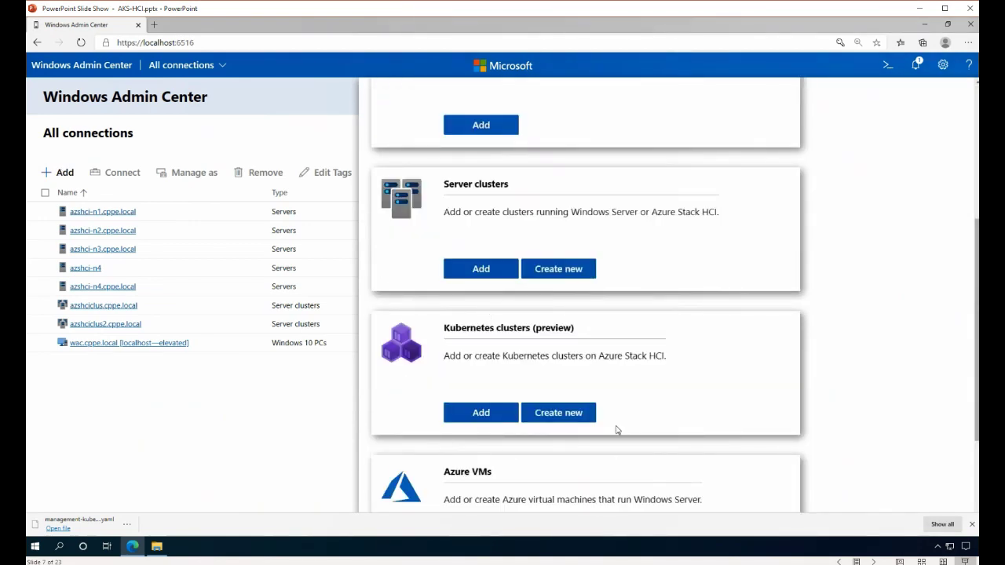
click(578, 417)
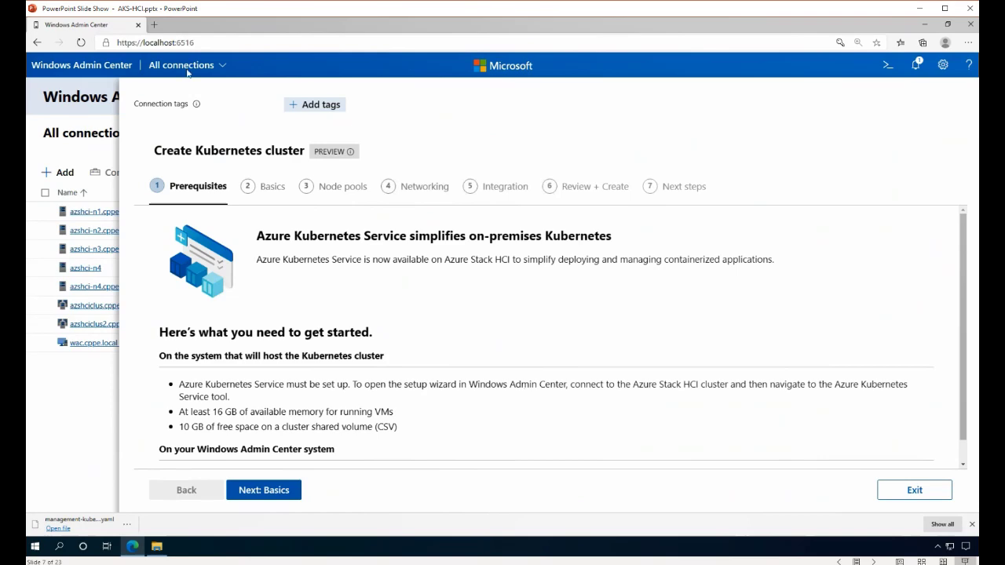
Open the Azure portal in a new tab and dismiss the Azure Advisor popup.
key(ctrl+t)
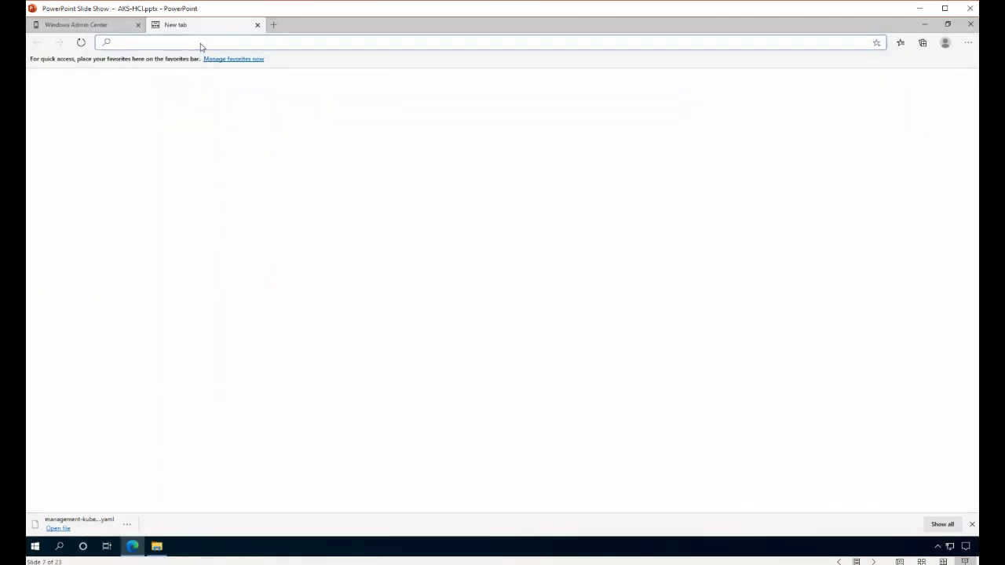
text(portal)
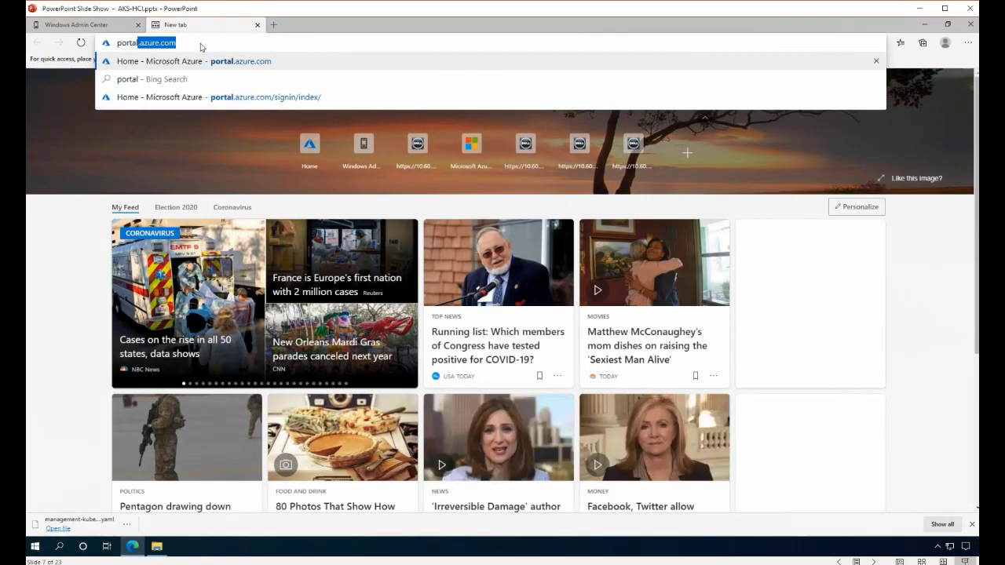
key(Return)
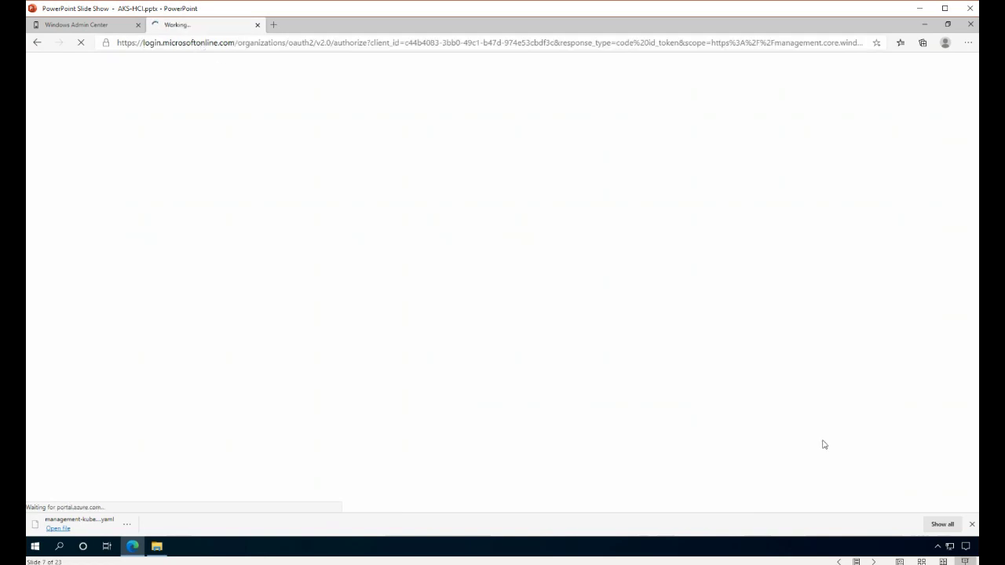
click(972, 528)
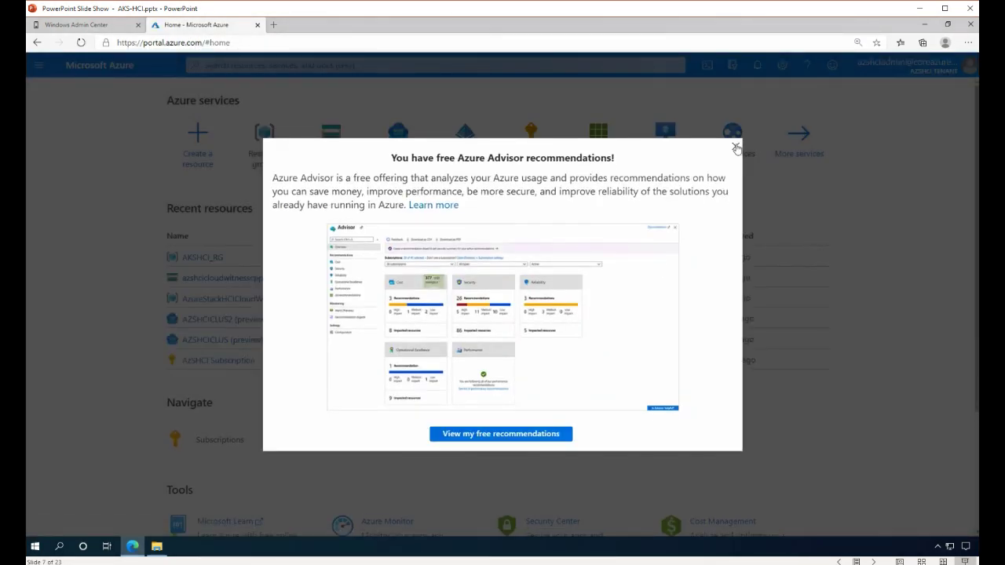
click(735, 147)
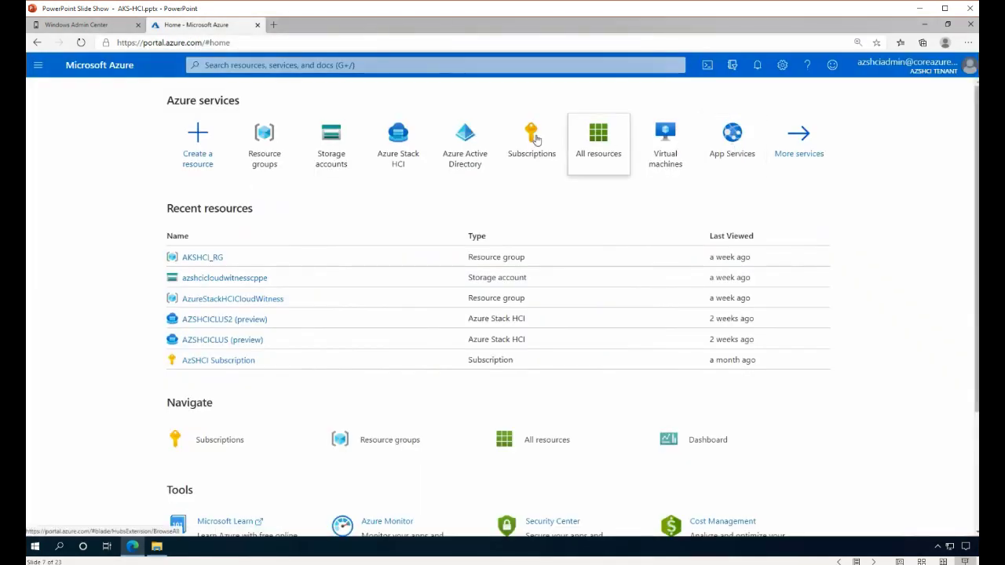
Search 'kuber', open Kubernetes services to add a Kubernetes cluster, then go back to Windows Admin Center.
click(372, 66)
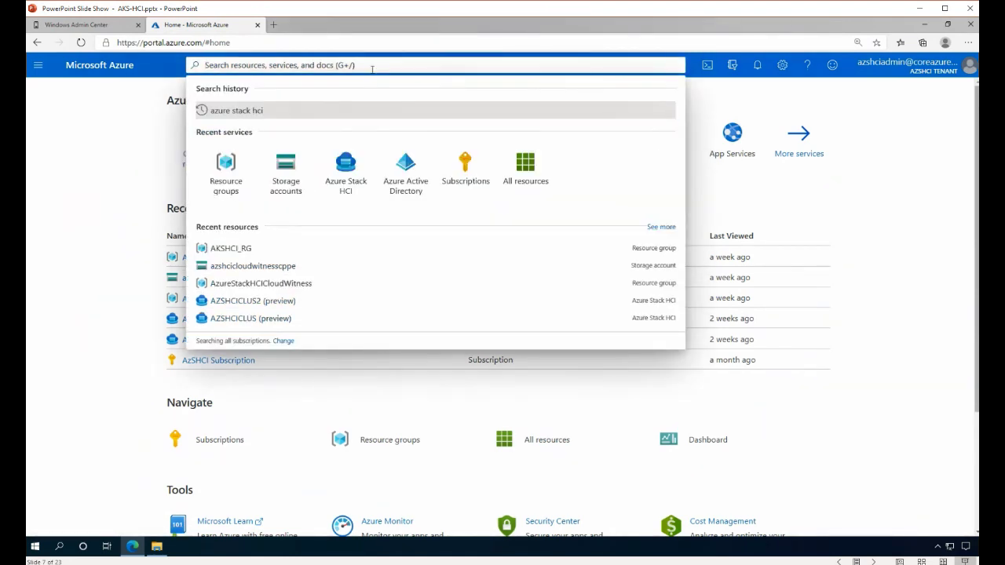
text(kuber)
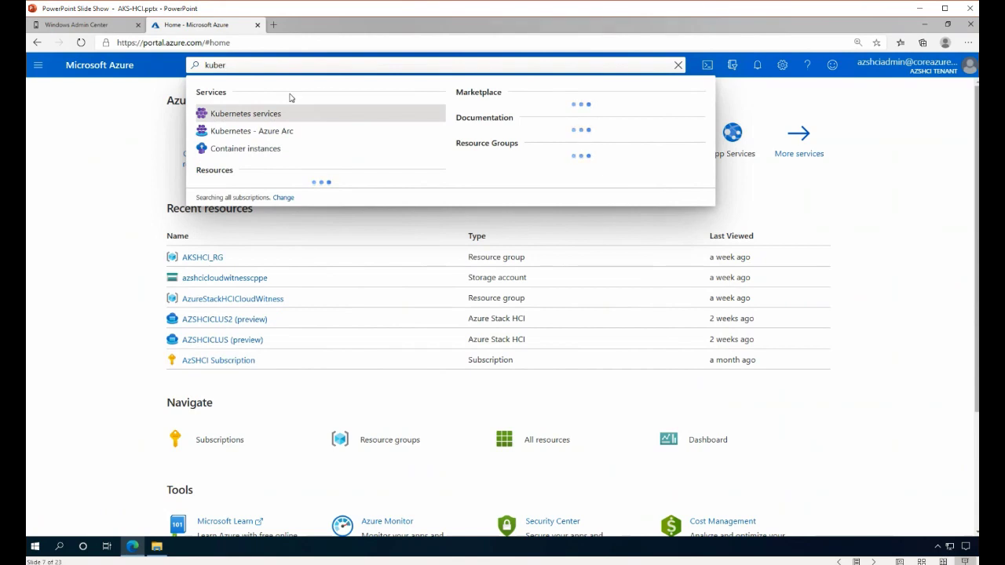
click(259, 113)
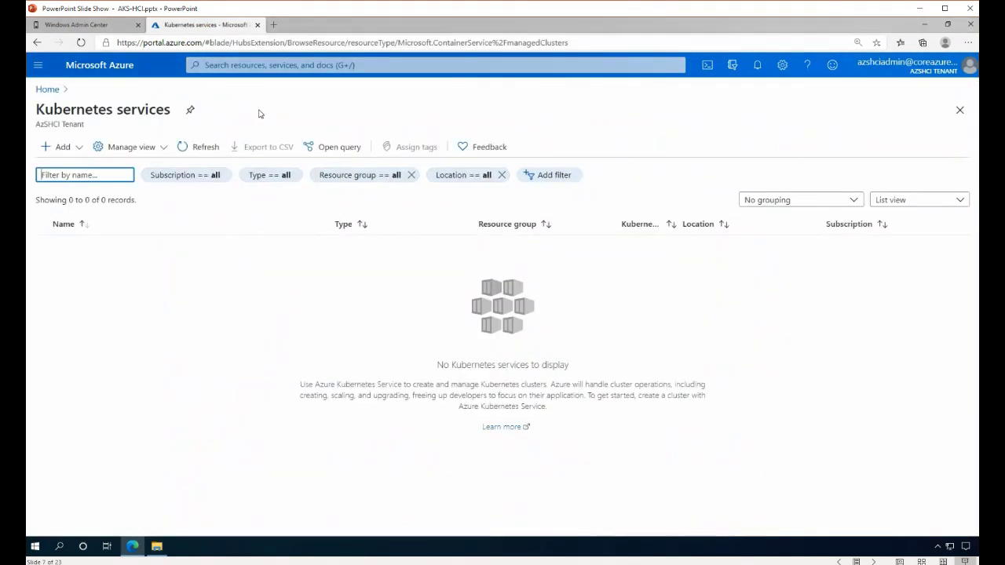
click(63, 147)
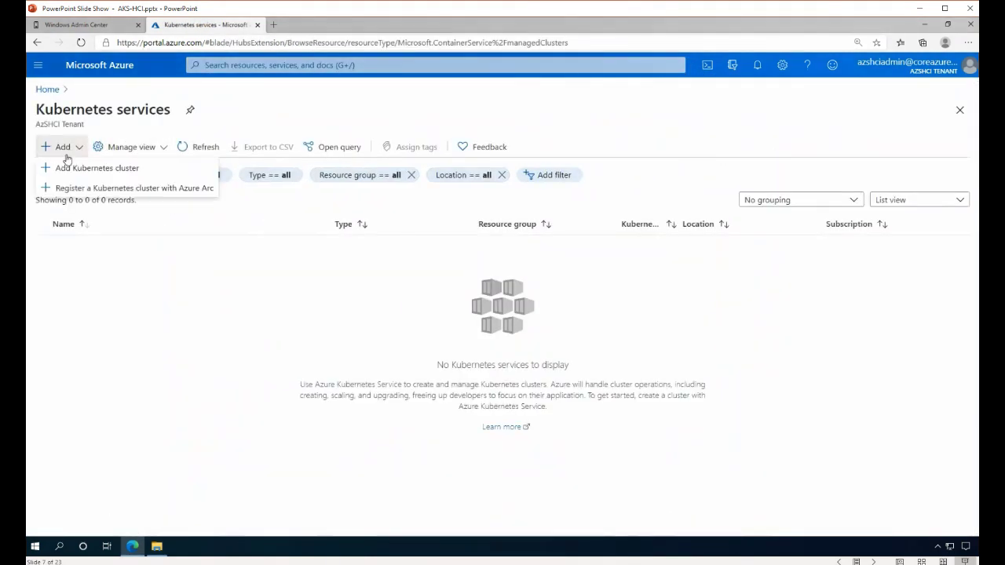
click(68, 168)
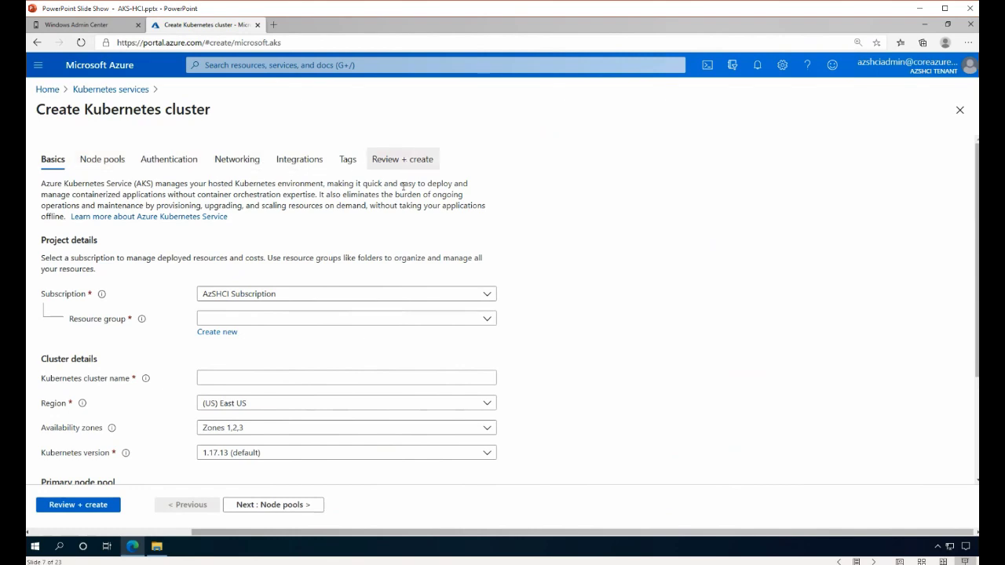
click(87, 28)
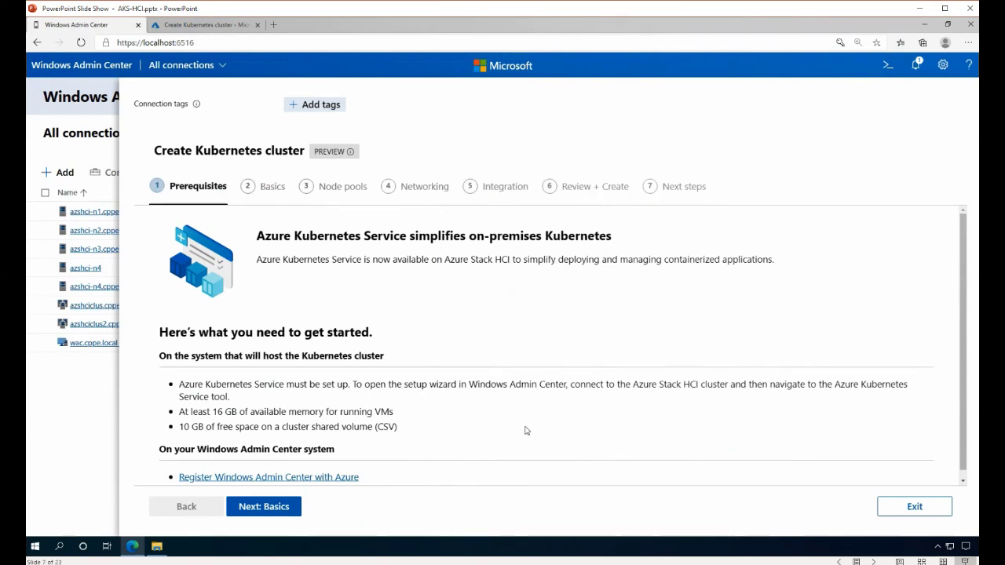
On the Basics page, choose the AzSHCI Subscription and resource group AKSHCI_RG.
click(276, 509)
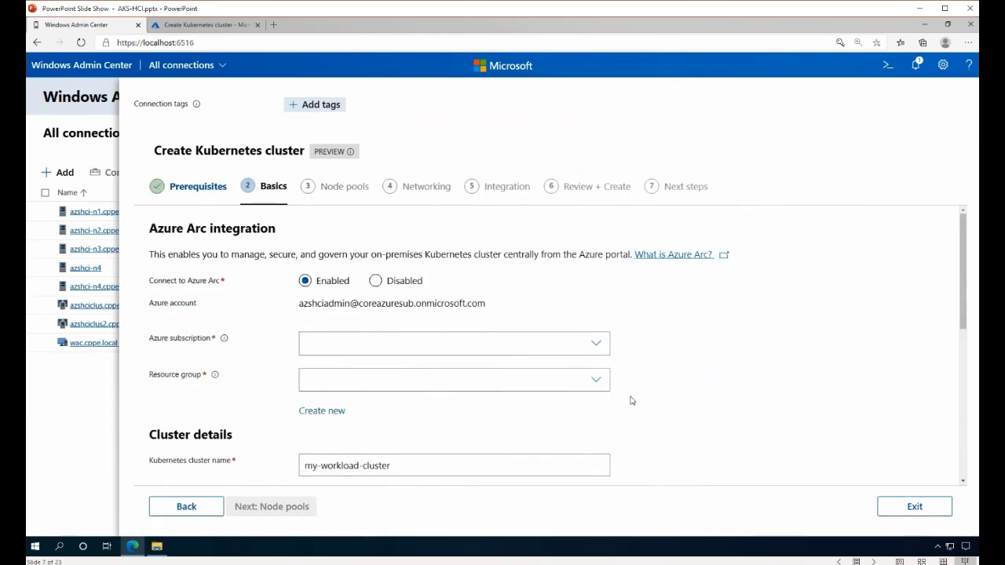
click(603, 350)
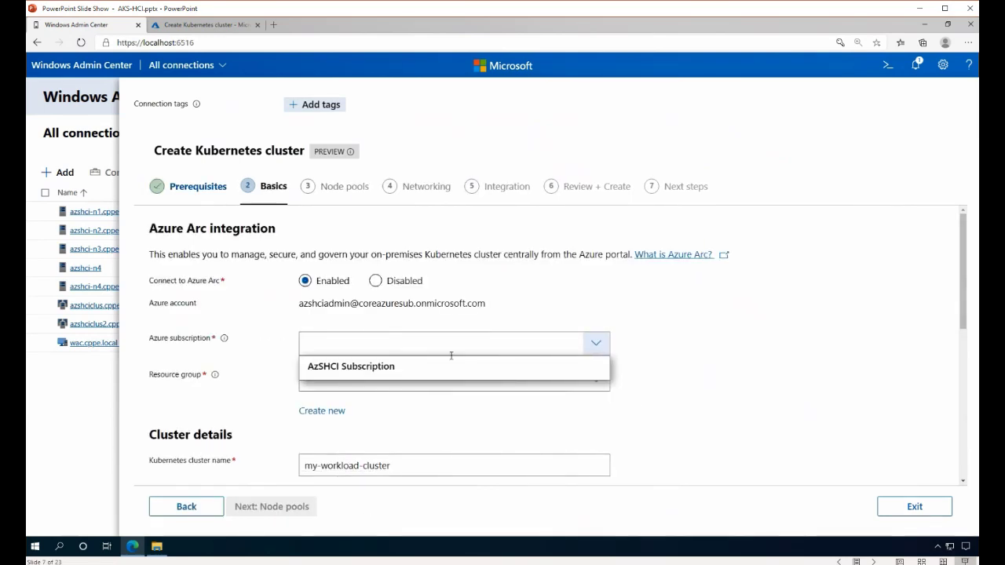
click(368, 371)
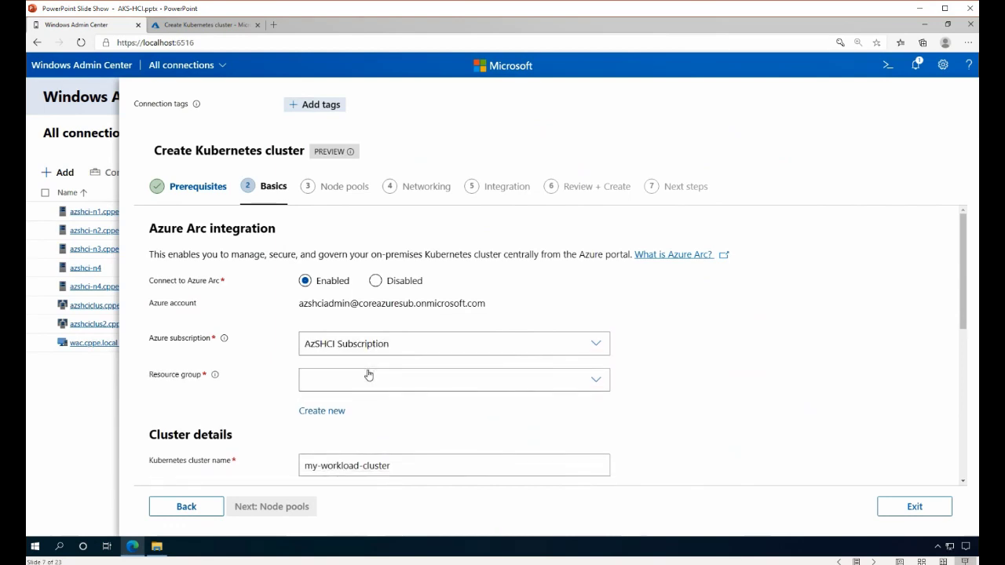
click(597, 380)
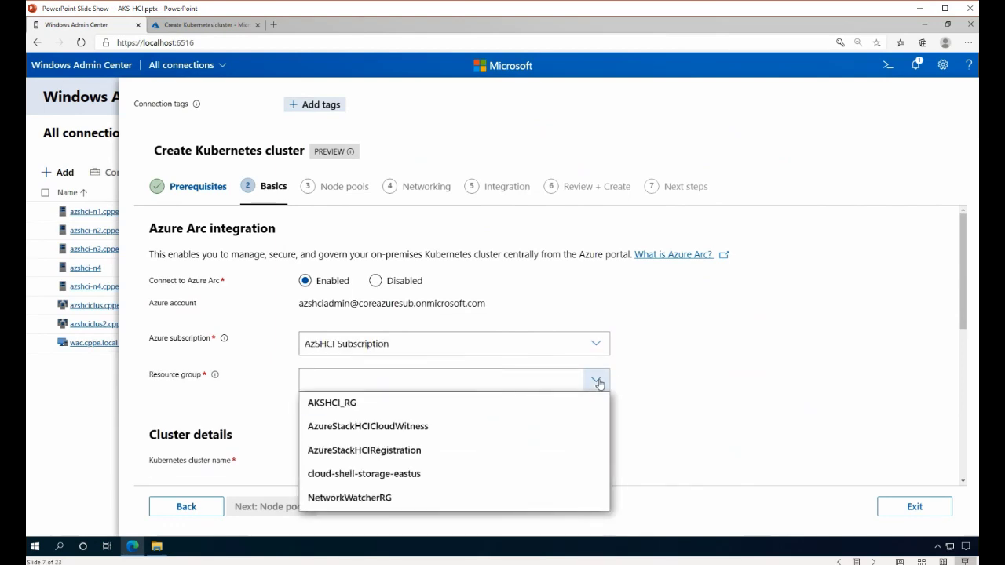
click(372, 407)
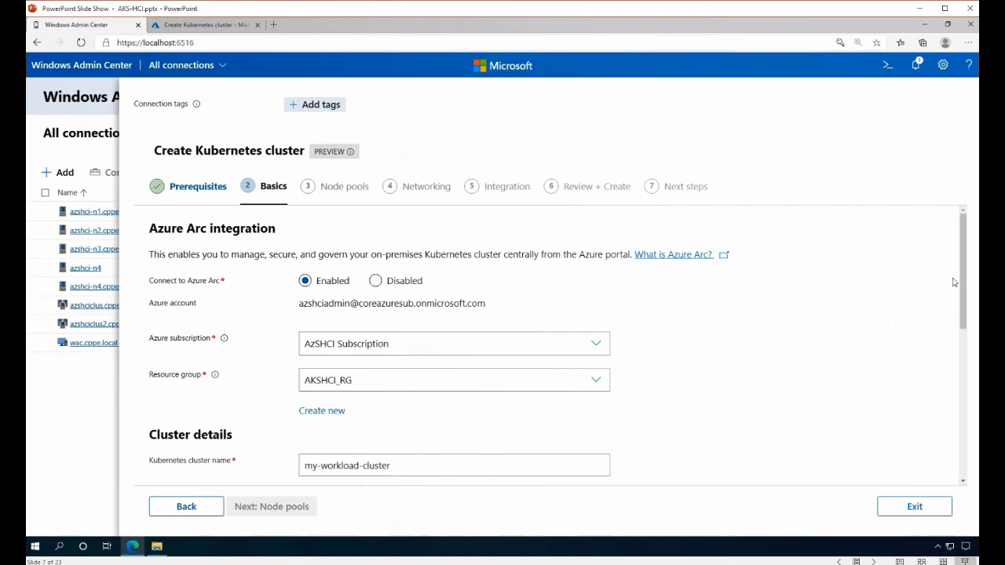
Name the cluster akshciclus on host azshciclus.cppe.local and enter the domain administrator credentials.
drag(963, 283, 964, 372)
drag(421, 267, 281, 271)
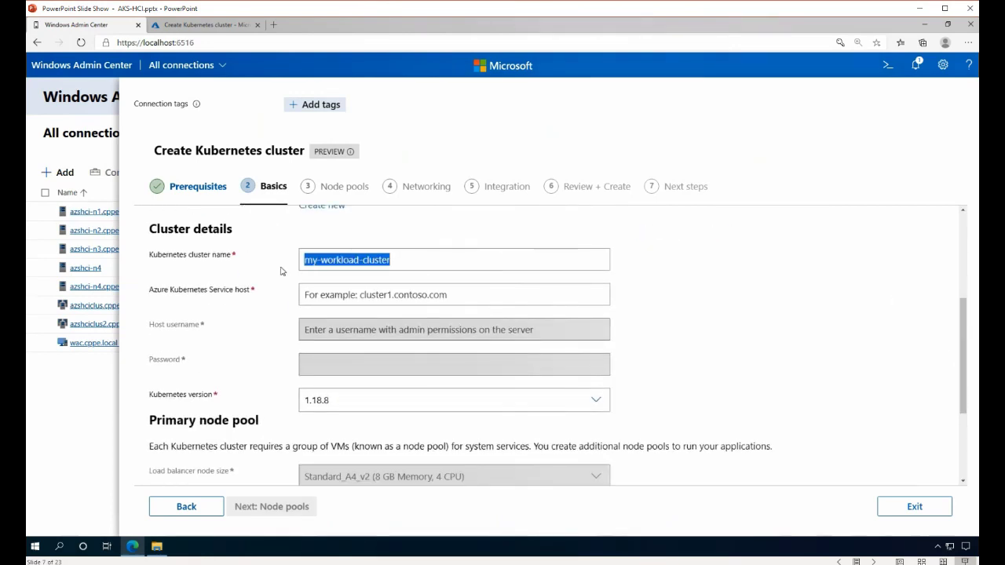
text(akshciclus)
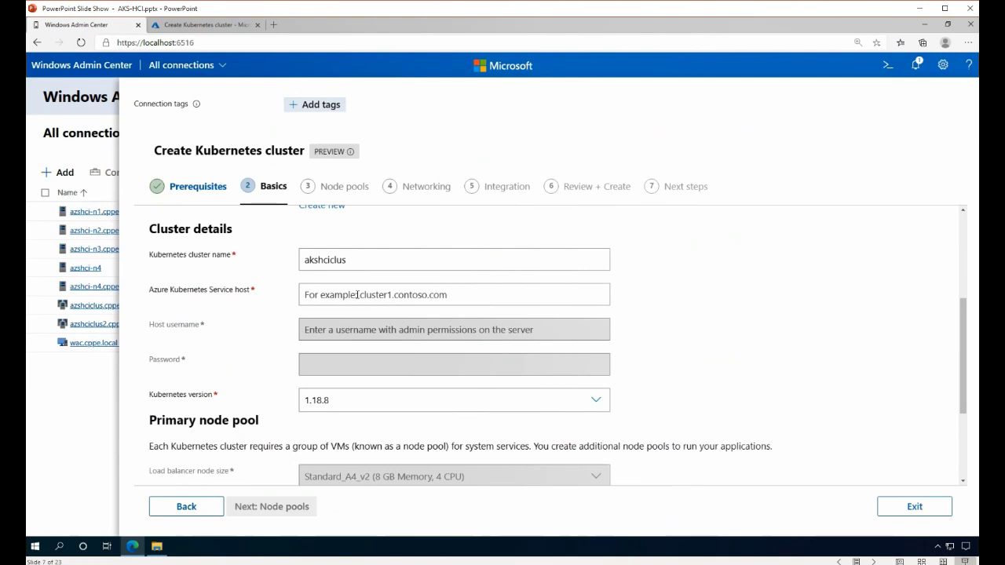
text(azshciclu)
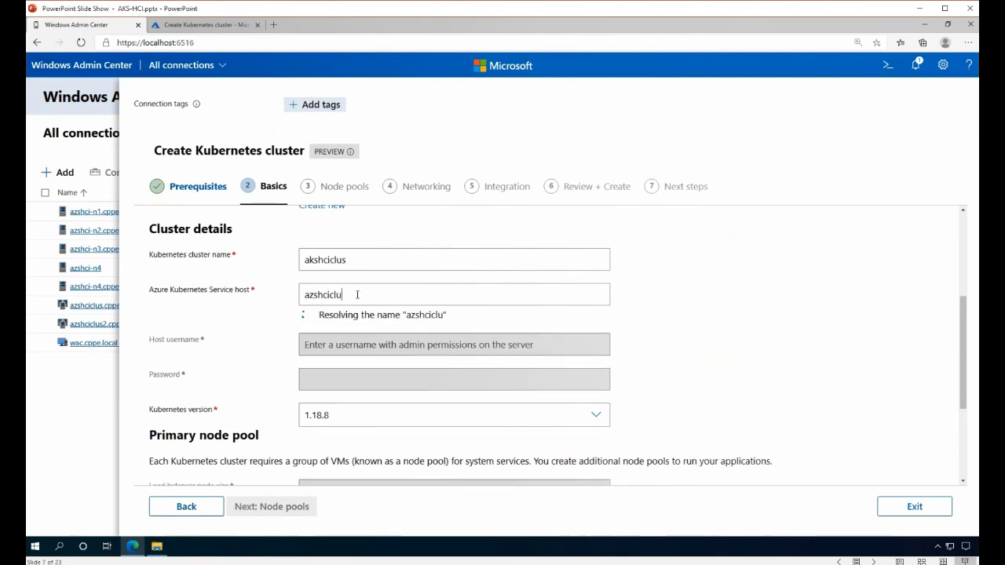
text(s.cppe.local)
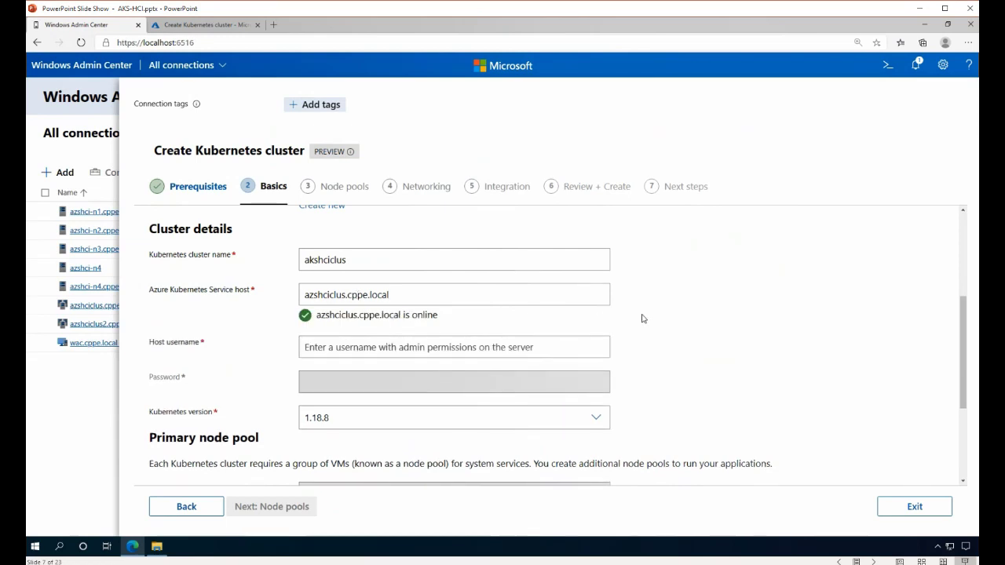
click(468, 346)
text(cpp)
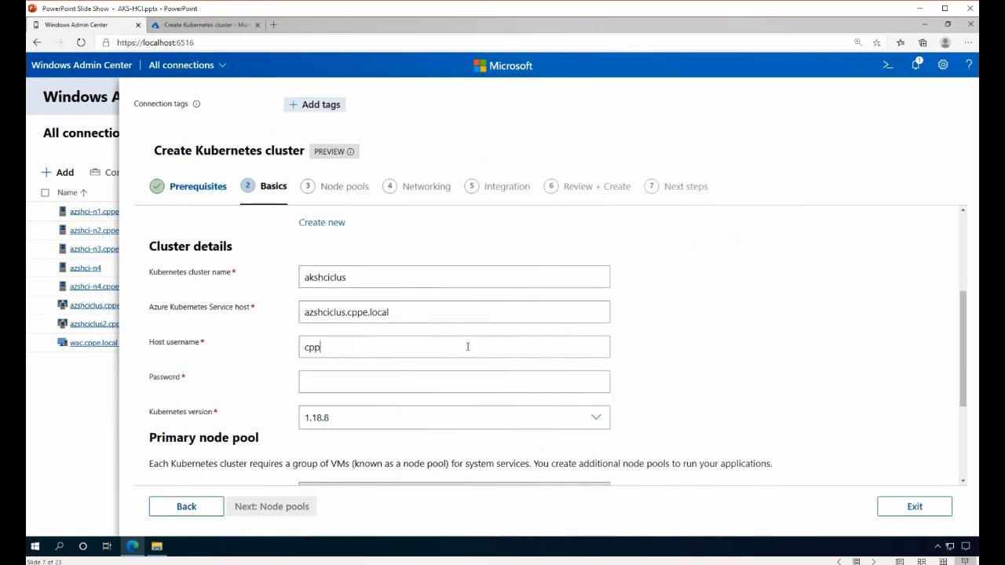
text(e\administrator)
key(Tab)
text(**********)
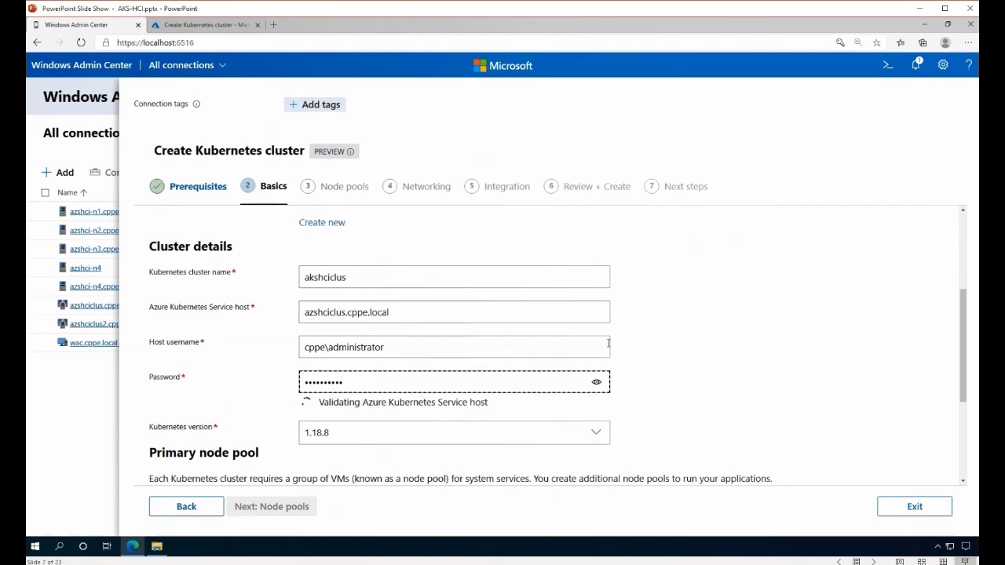
click(628, 386)
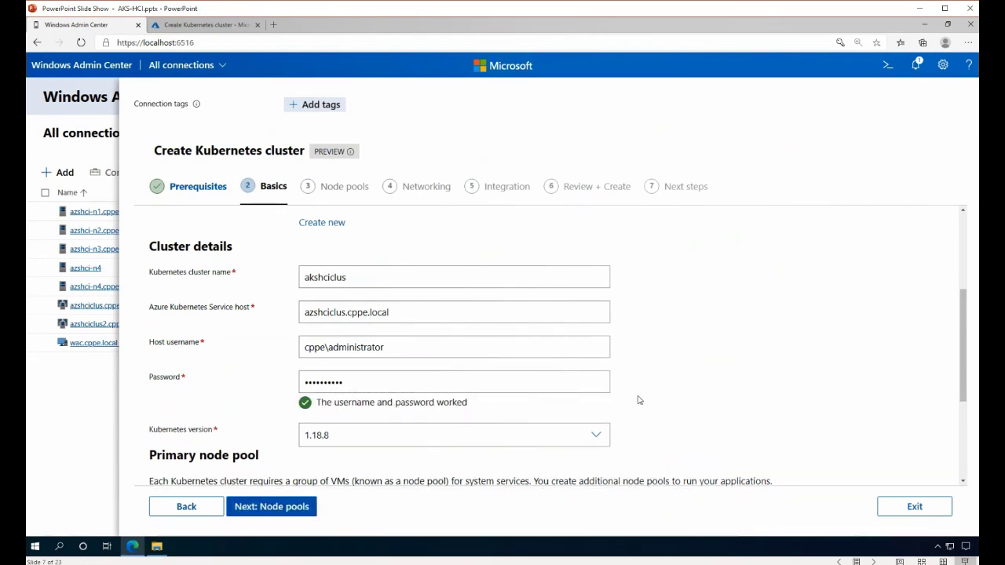
Keep Kubernetes version 1.18.8 and advance to Node pools.
click(598, 434)
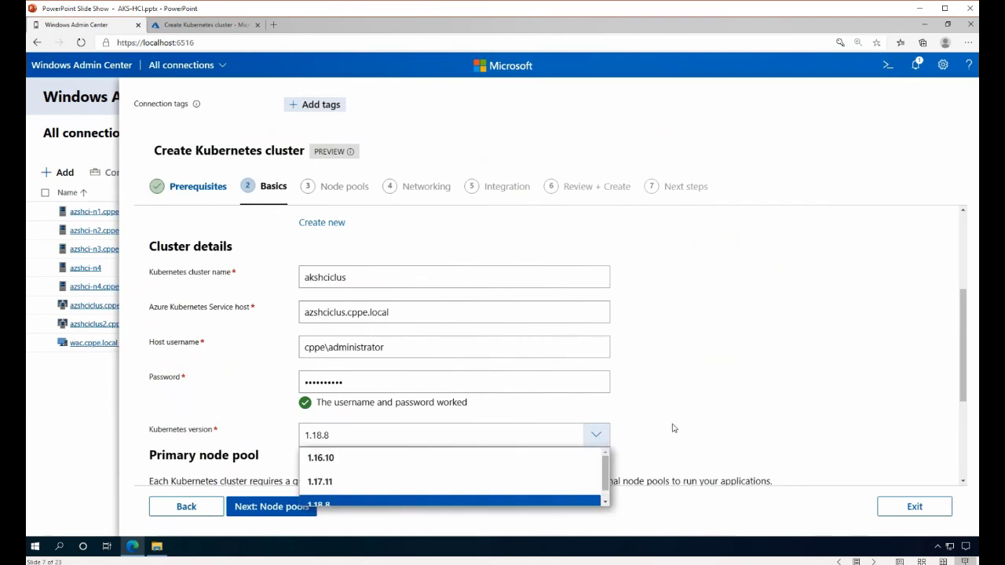
scroll(672, 428, down, 1)
click(597, 352)
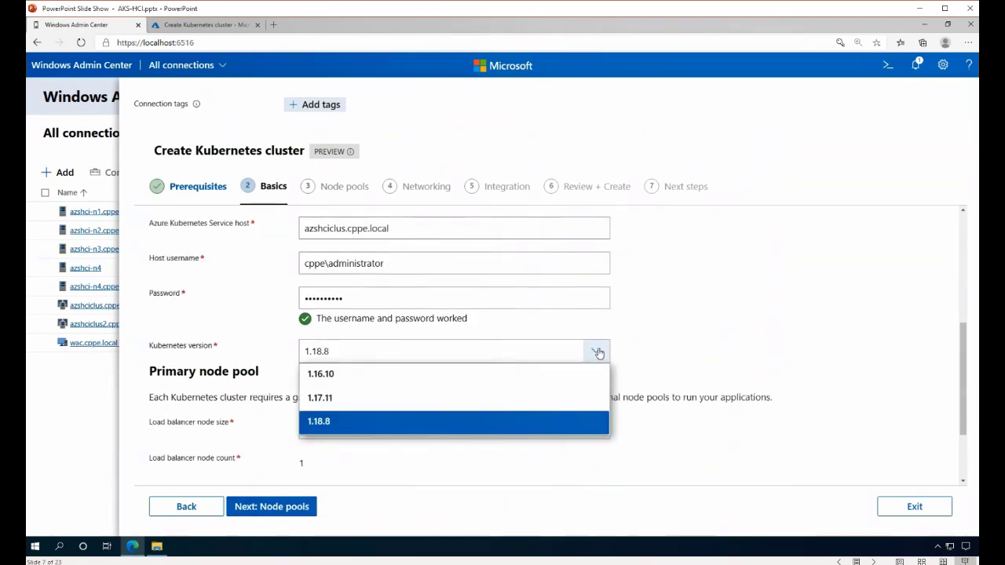
click(598, 353)
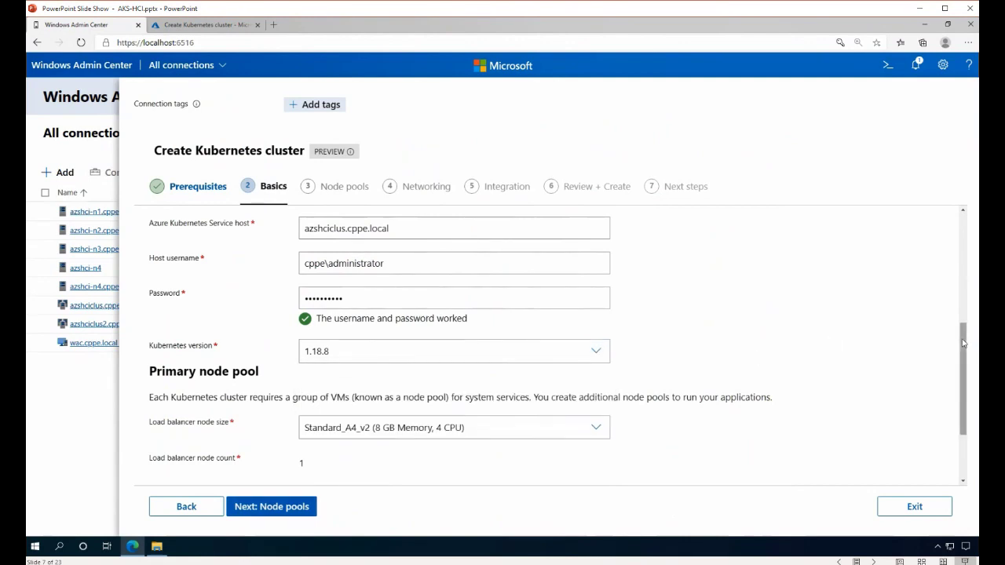
drag(963, 343, 964, 386)
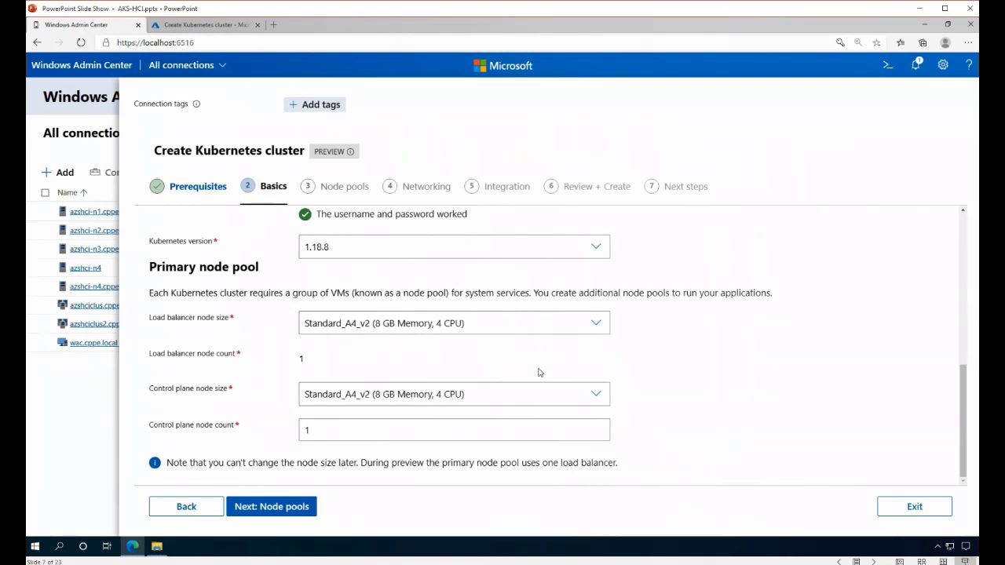
click(299, 508)
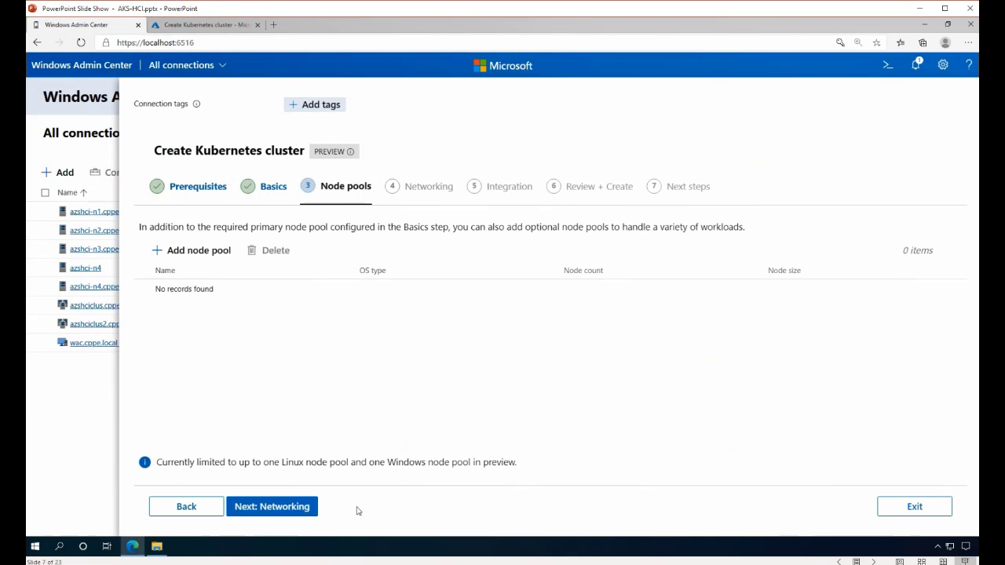
Add node pool LinuxPool001 with Standard_A4_v2 node size.
click(213, 253)
click(682, 212)
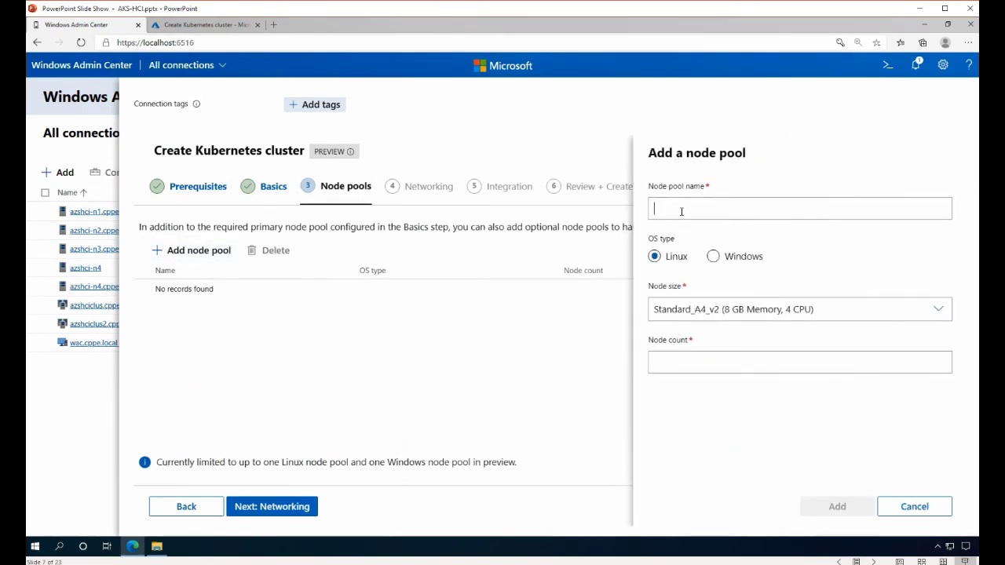
text(LinuxPool)
text(001)
text(2)
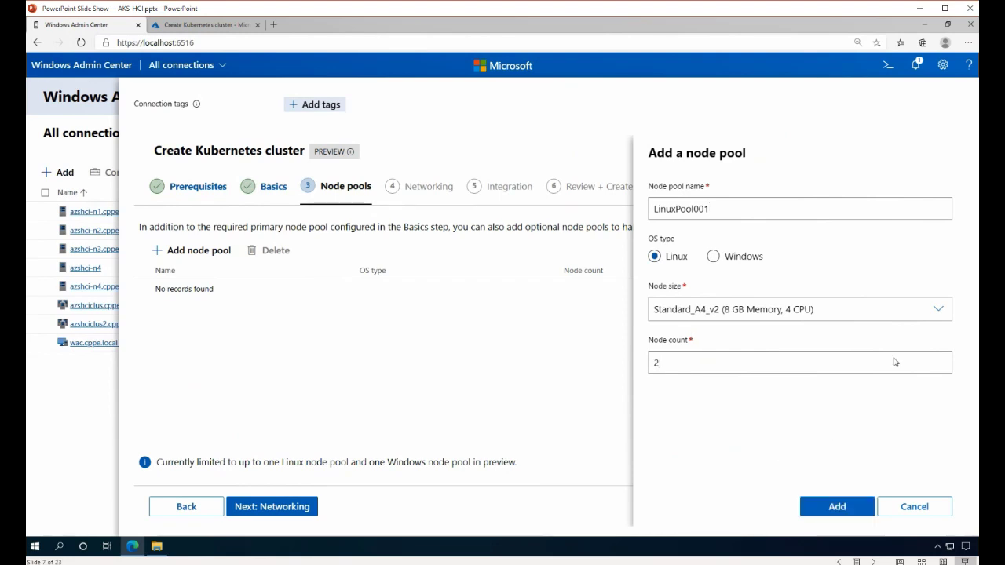
click(946, 315)
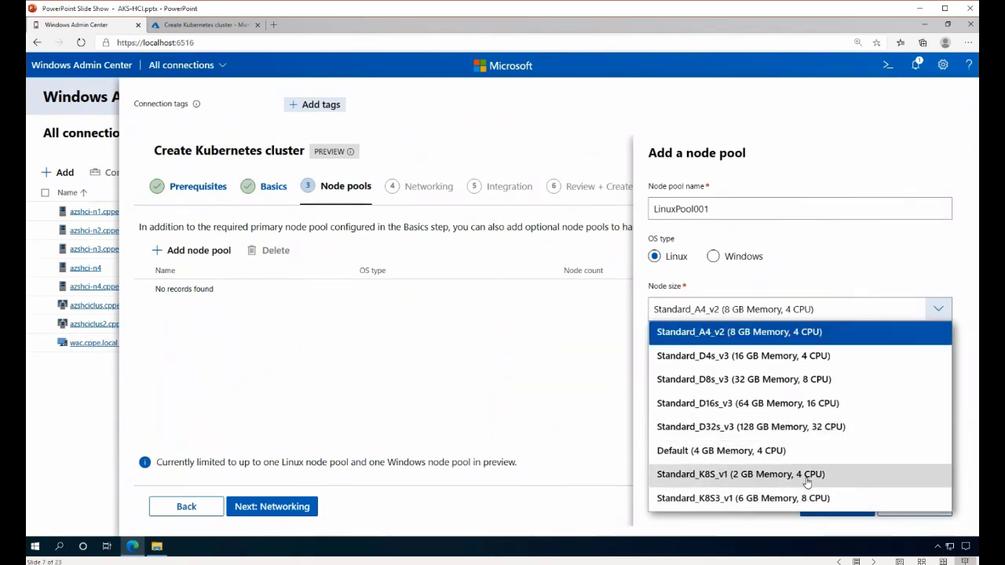
click(931, 314)
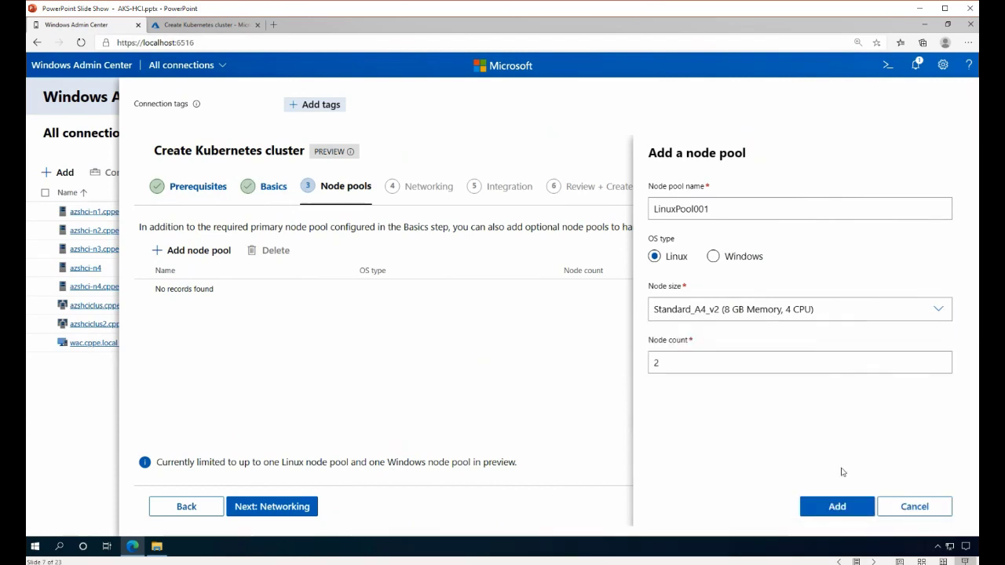
click(830, 508)
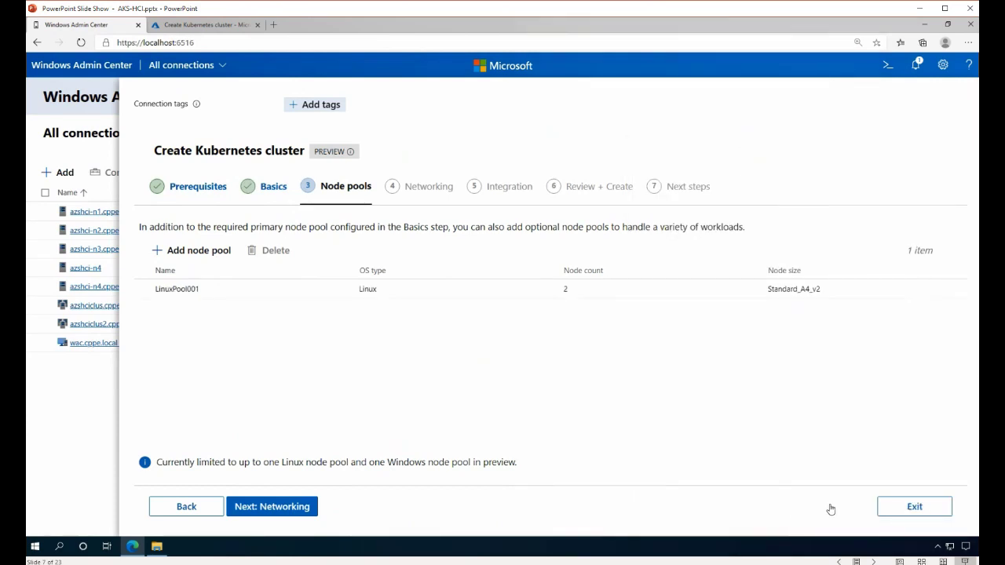
Add node pool WindowsPool001 with 2 nodes, then continue to Networking.
click(195, 250)
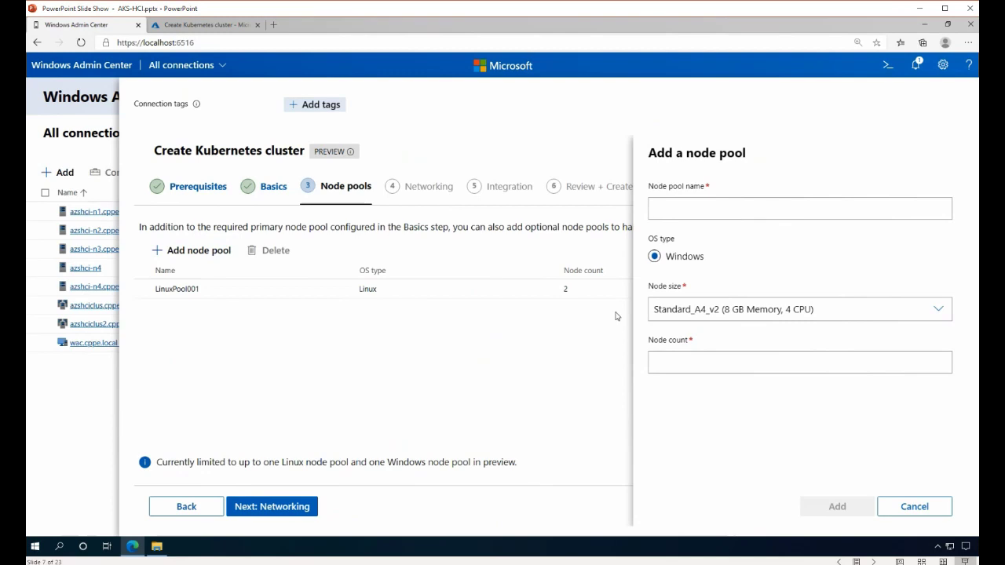
click(690, 212)
text(WindowsPool)
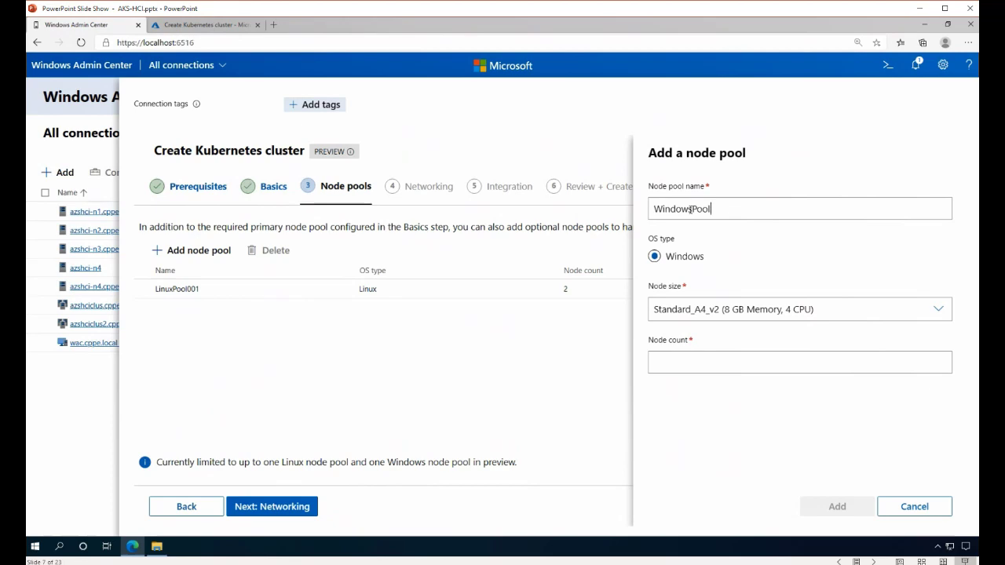
text(001)
click(752, 360)
text(2)
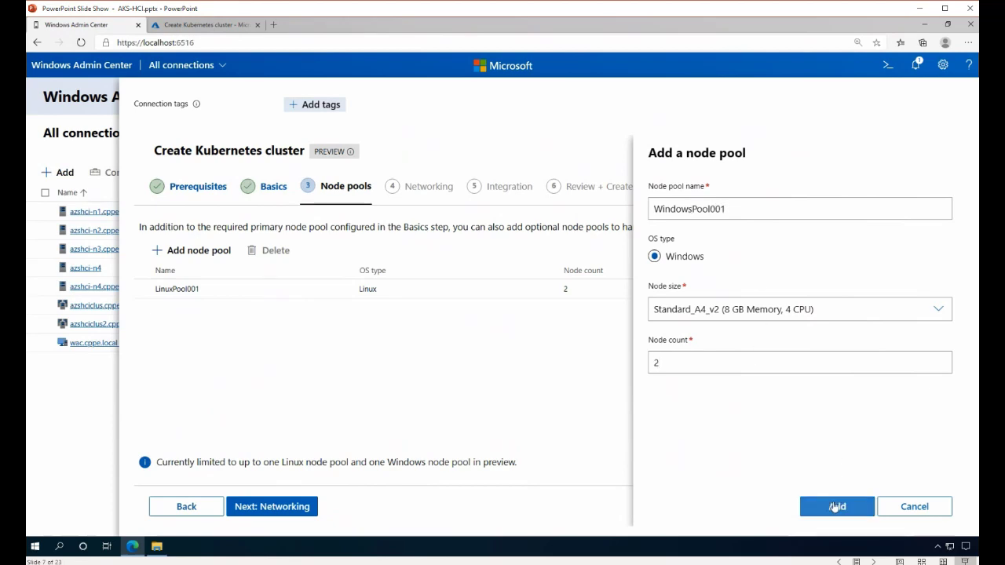
click(835, 507)
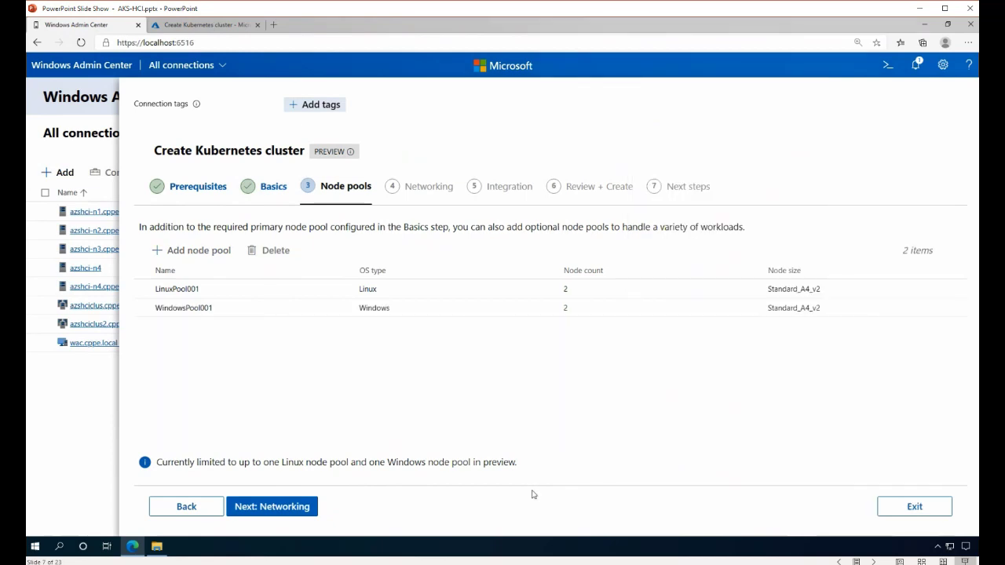
click(306, 508)
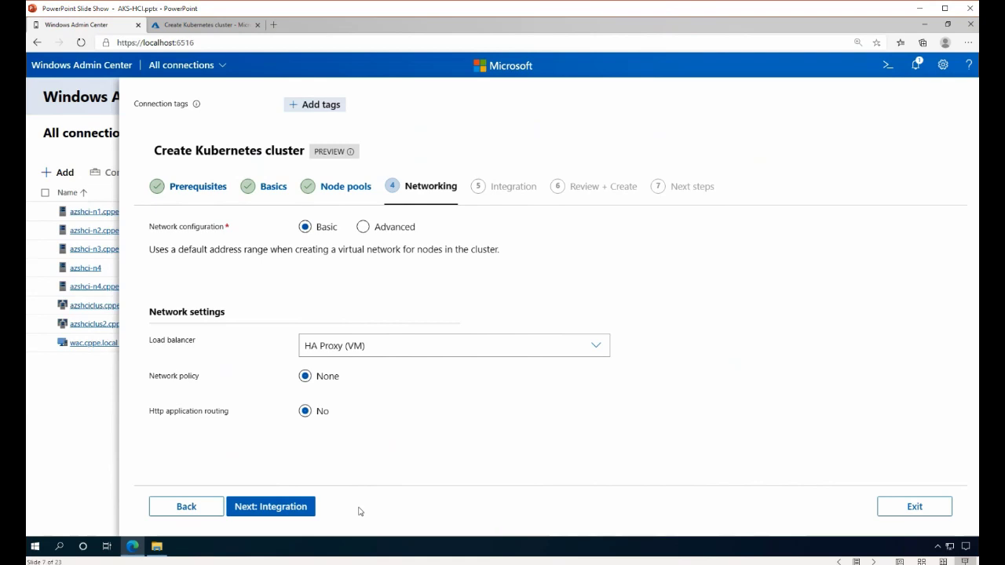
Keep Basic networking with HA Proxy (VM) load balancer and proceed through Integration to Review + Create.
click(363, 227)
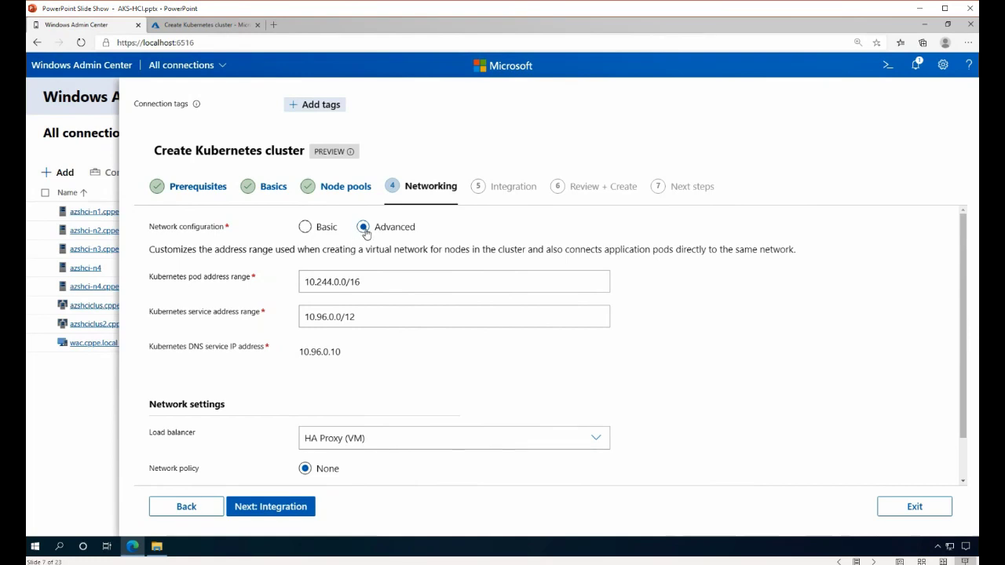
click(305, 227)
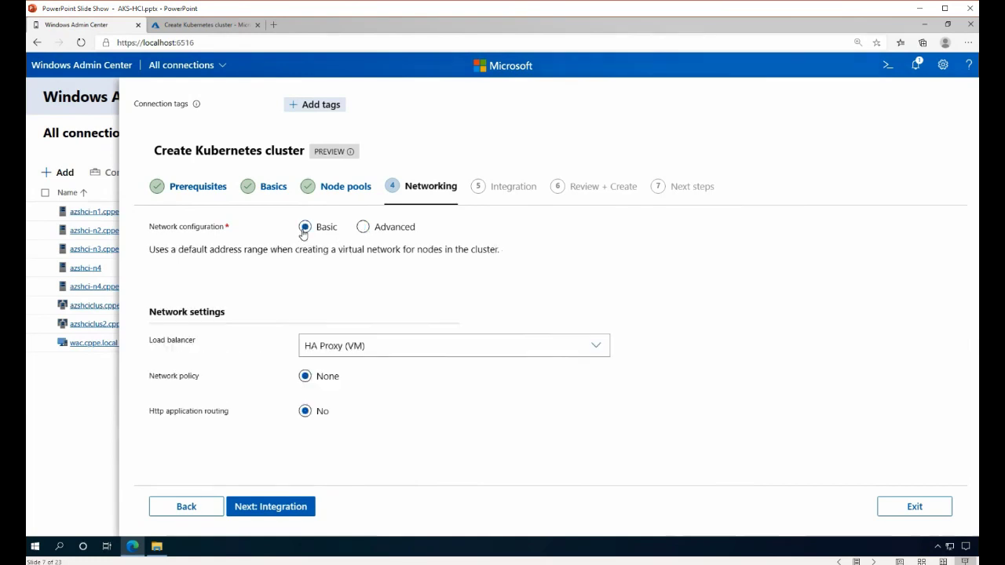
click(596, 347)
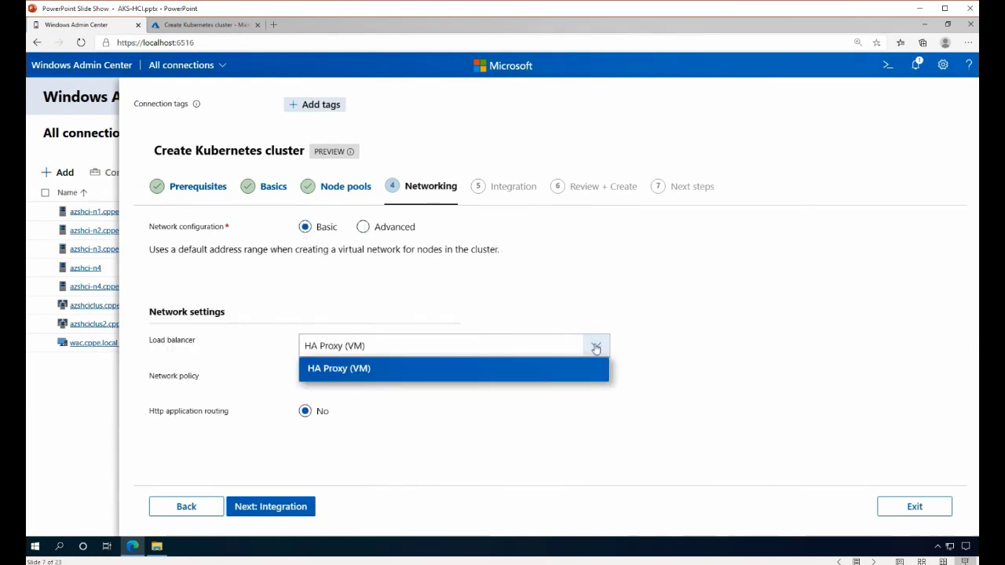
click(596, 347)
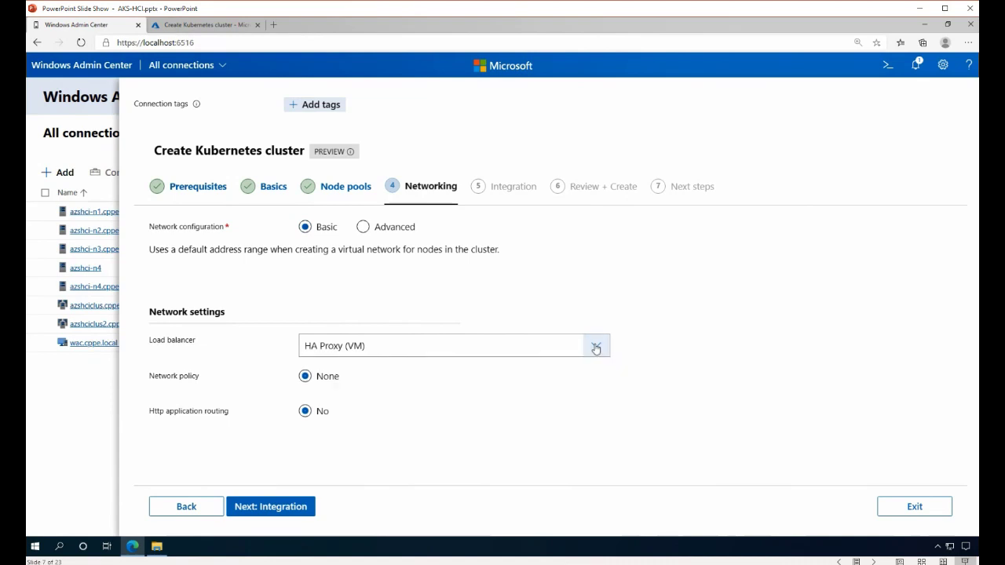
click(268, 508)
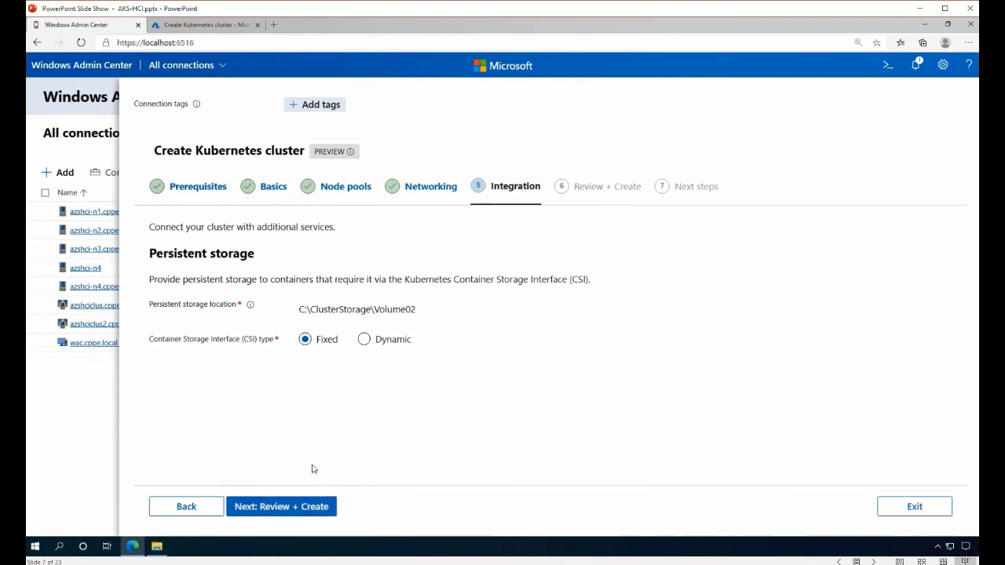
click(296, 508)
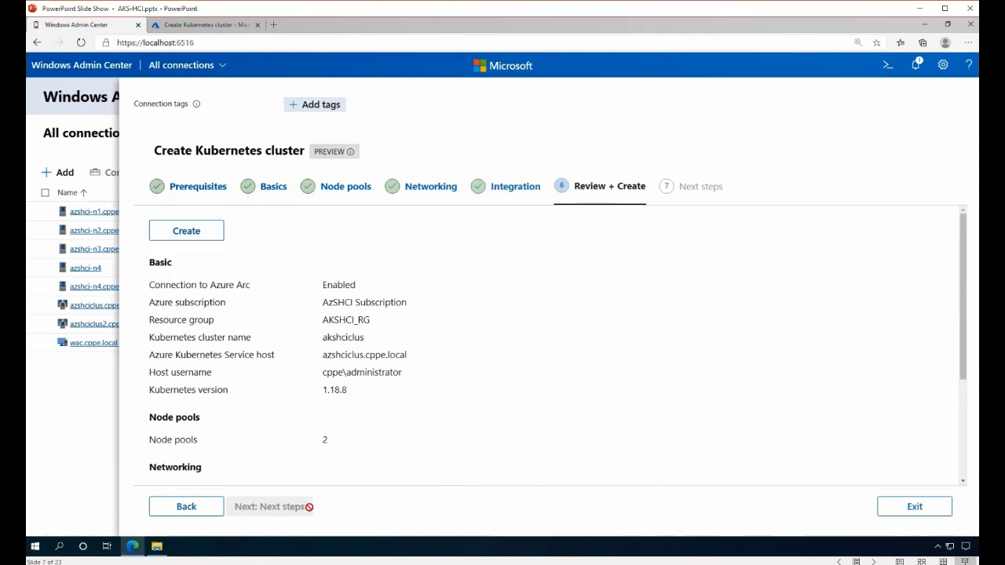
Create the akshciclus cluster and go to Next steps once deployment finishes.
click(203, 242)
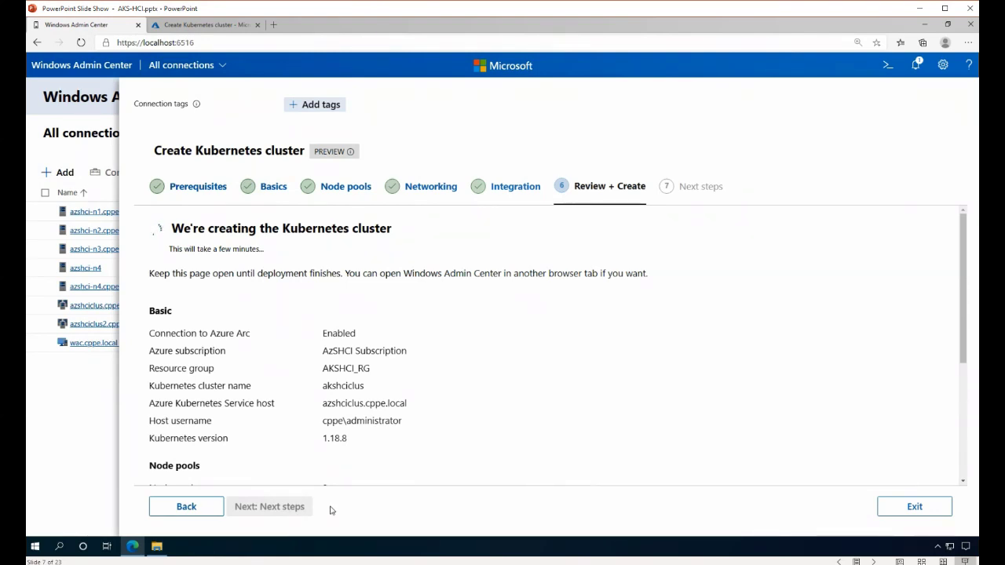
key(Right)
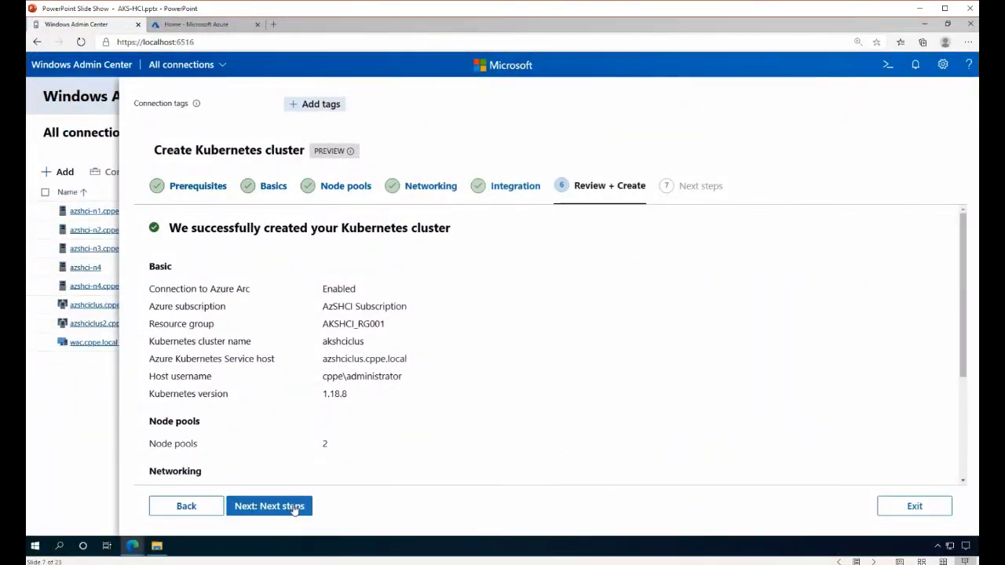
click(303, 510)
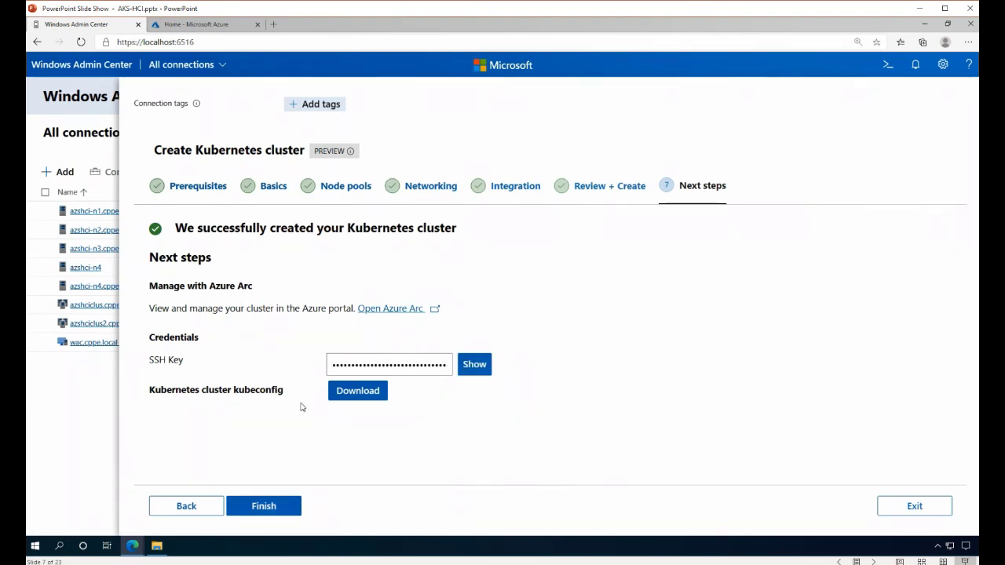
Check the SSH key, download akshciclus-kubeconfig.xml, and view the cluster in Azure Arc.
click(482, 366)
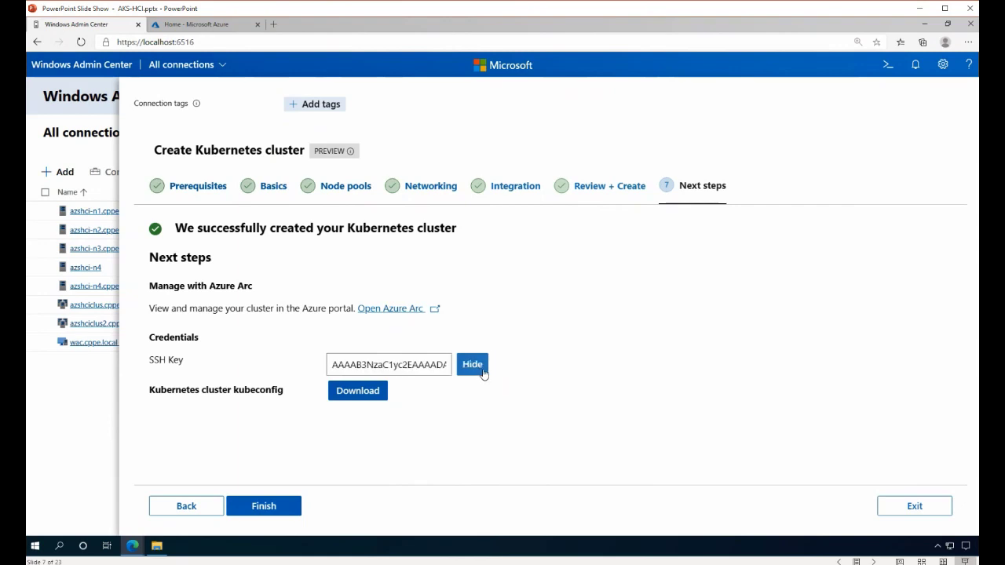
click(478, 366)
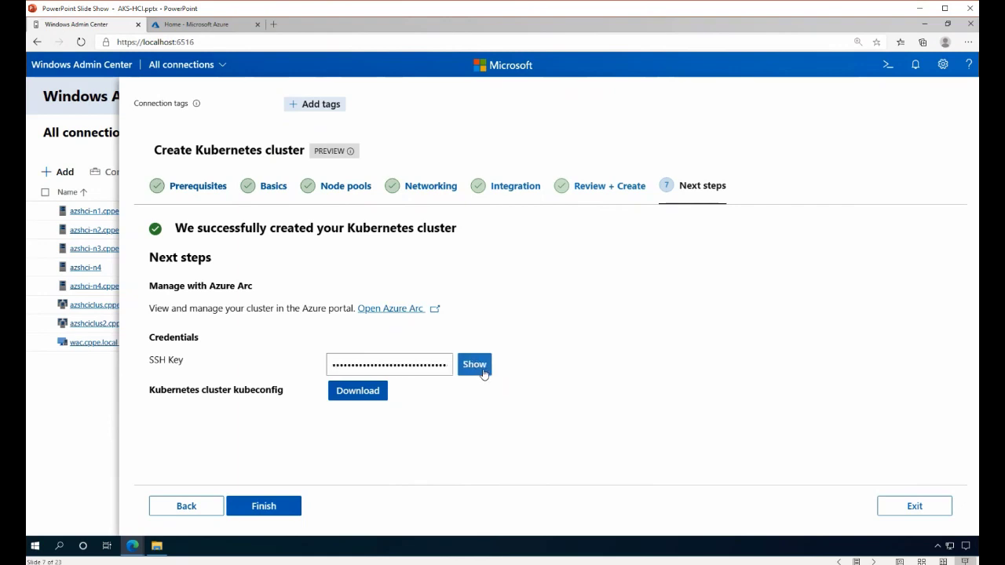
click(383, 402)
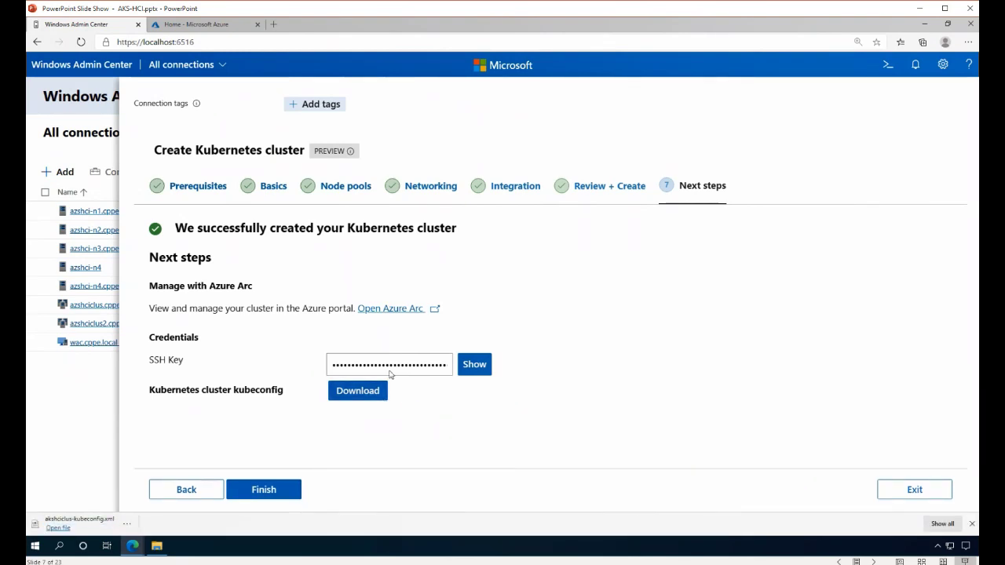
click(372, 314)
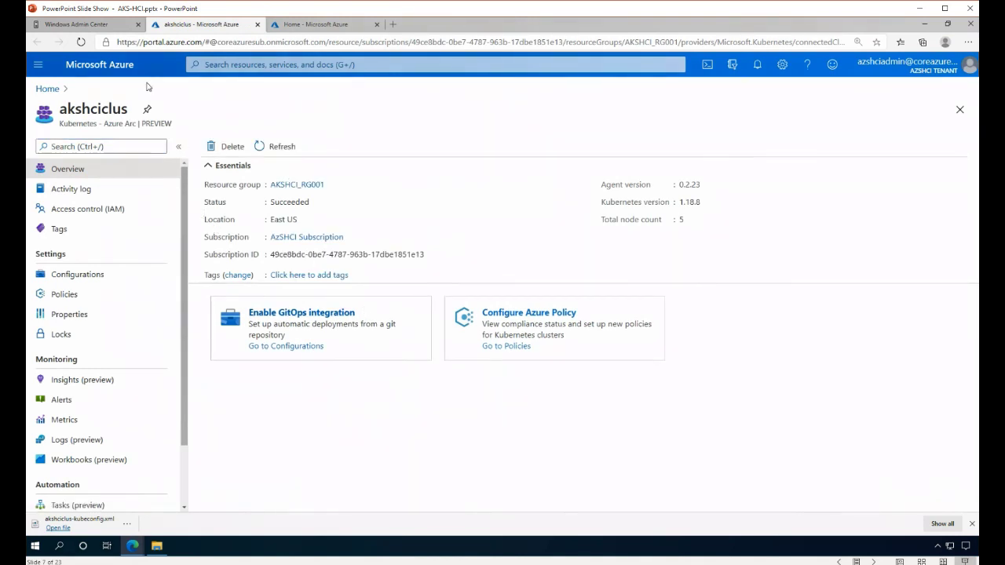
click(110, 25)
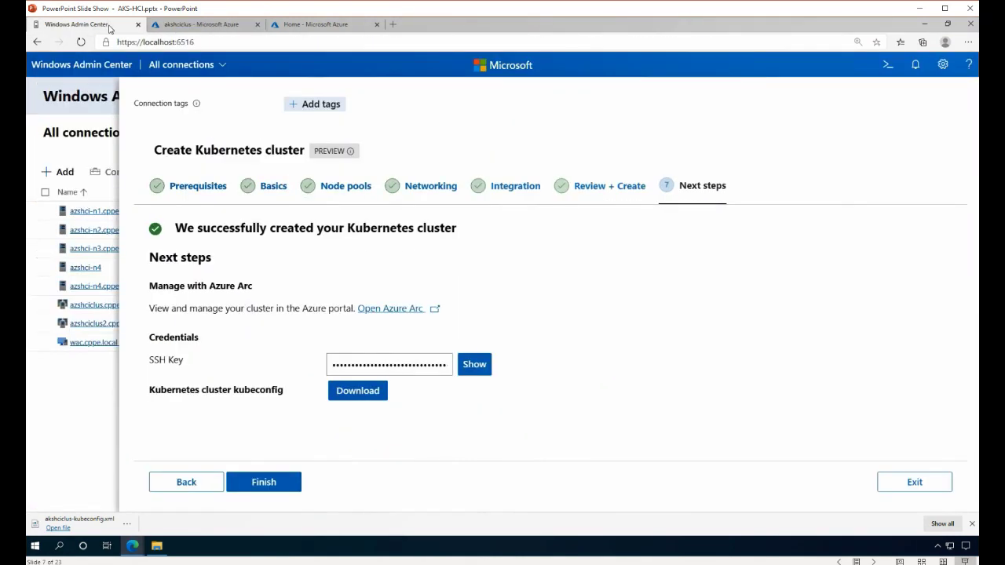
Close the wizard, list azshciclus.cppe.local's virtual machines with a wider Name column, then advance slides.
click(263, 483)
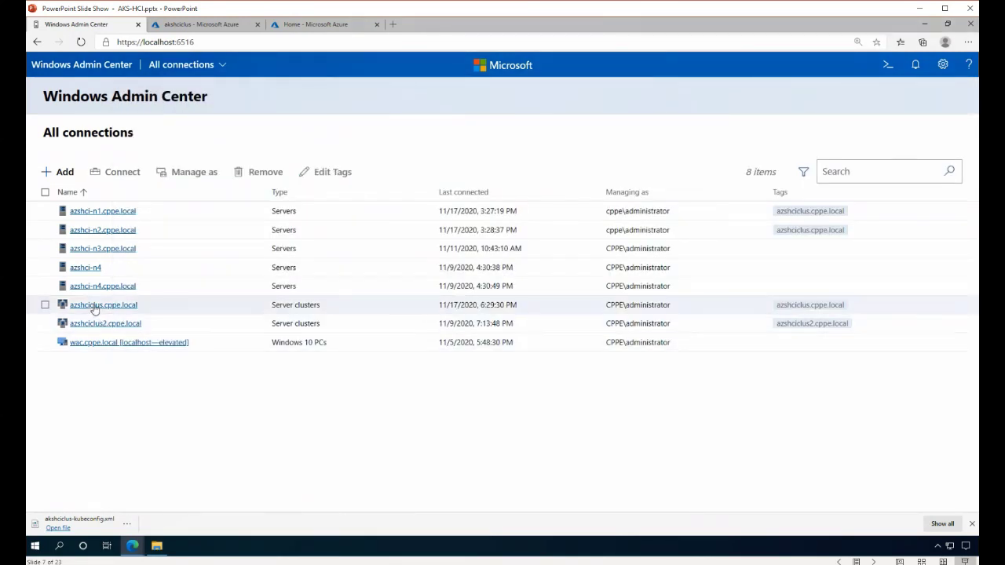
click(94, 306)
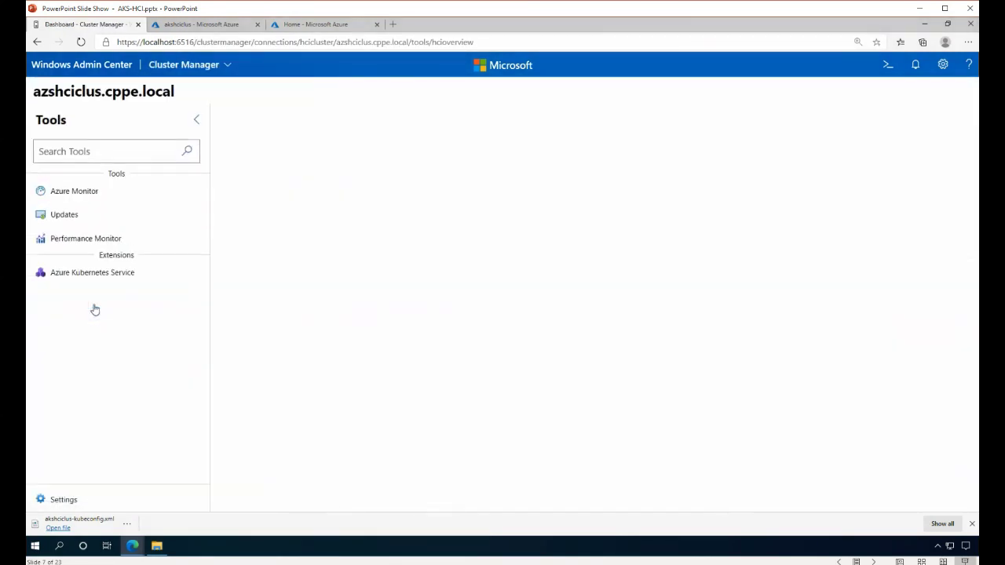
click(79, 217)
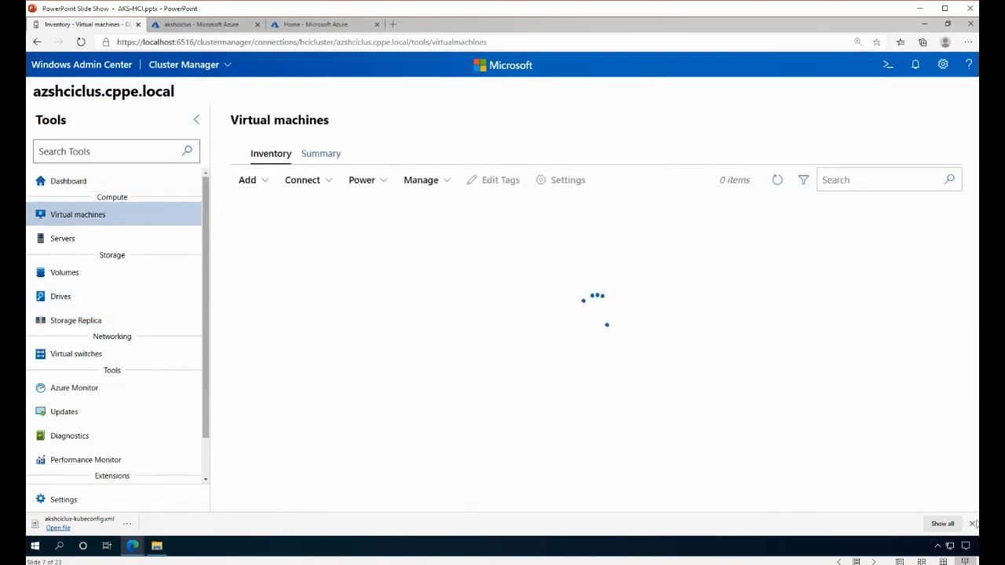
click(973, 525)
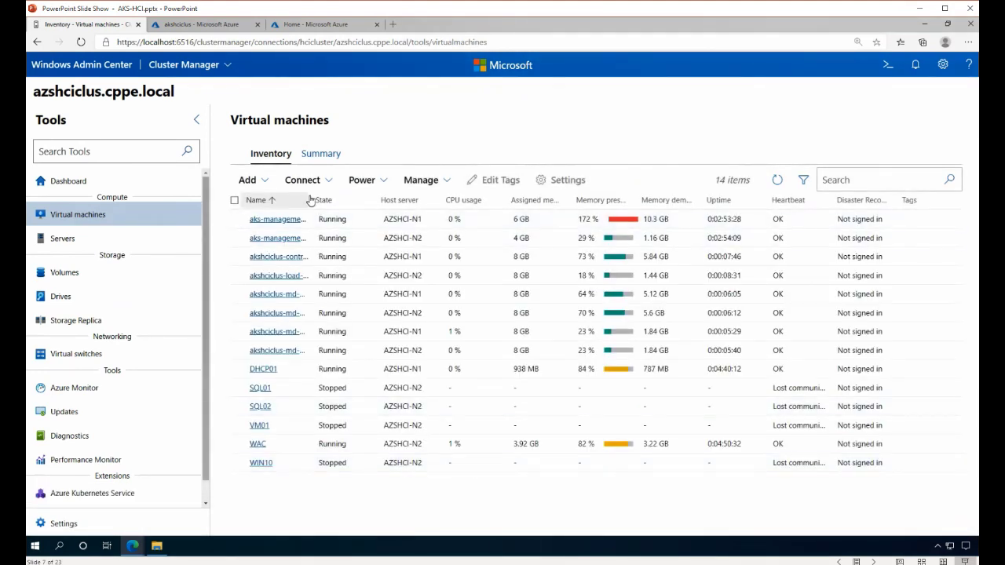
drag(310, 195, 408, 212)
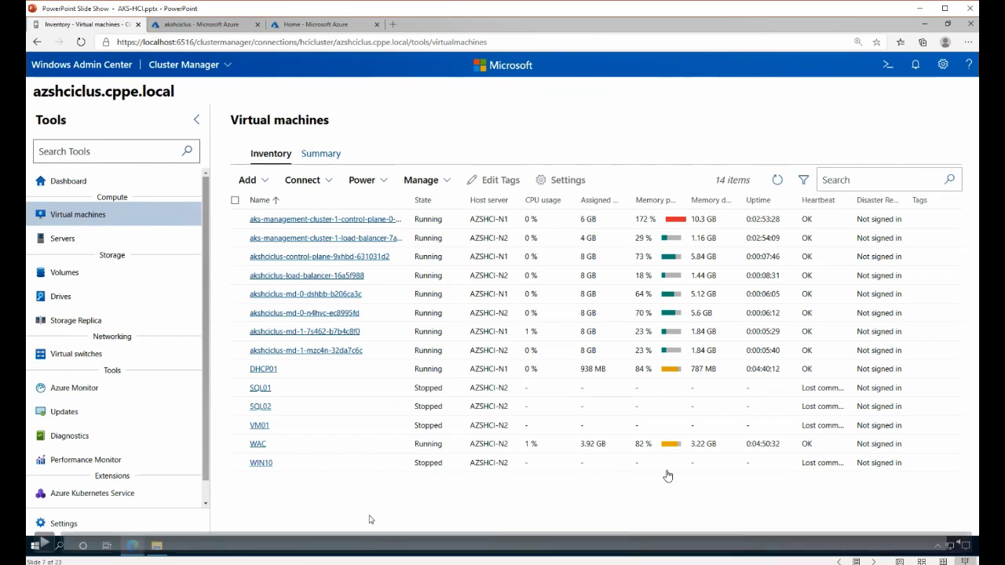
key(Right)
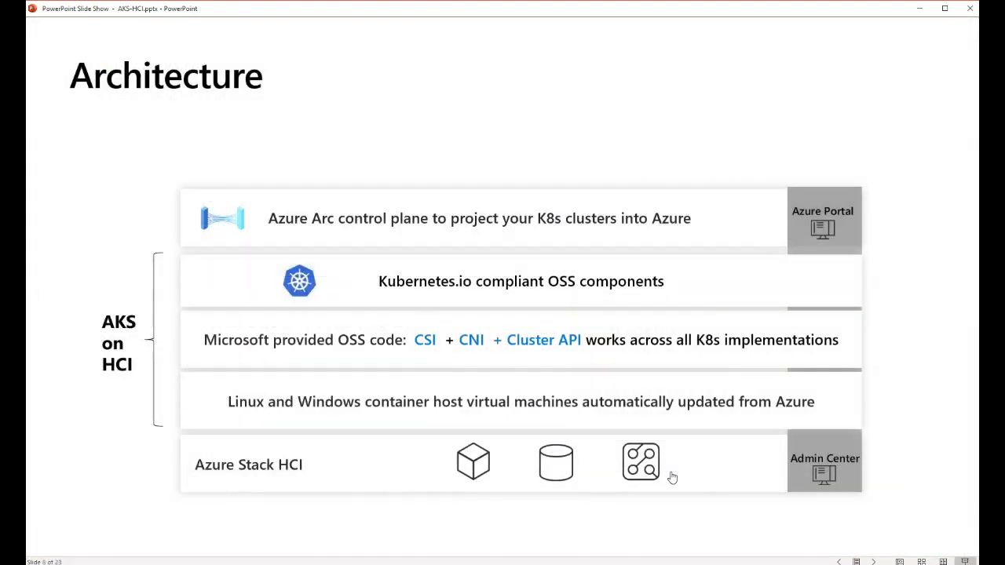
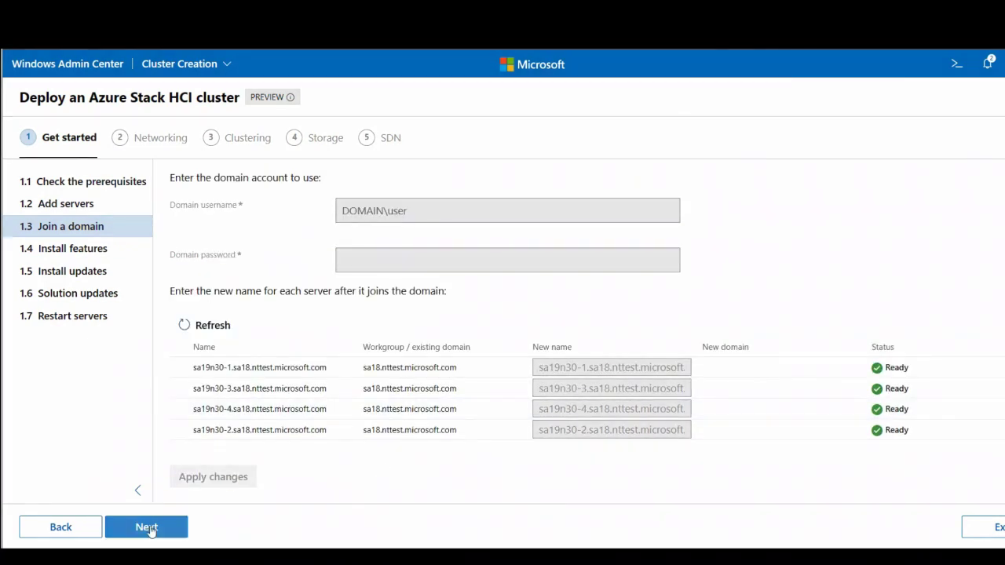
Review the installed features on servers sa19n30-1, -3, -4 and -2.
click(146, 527)
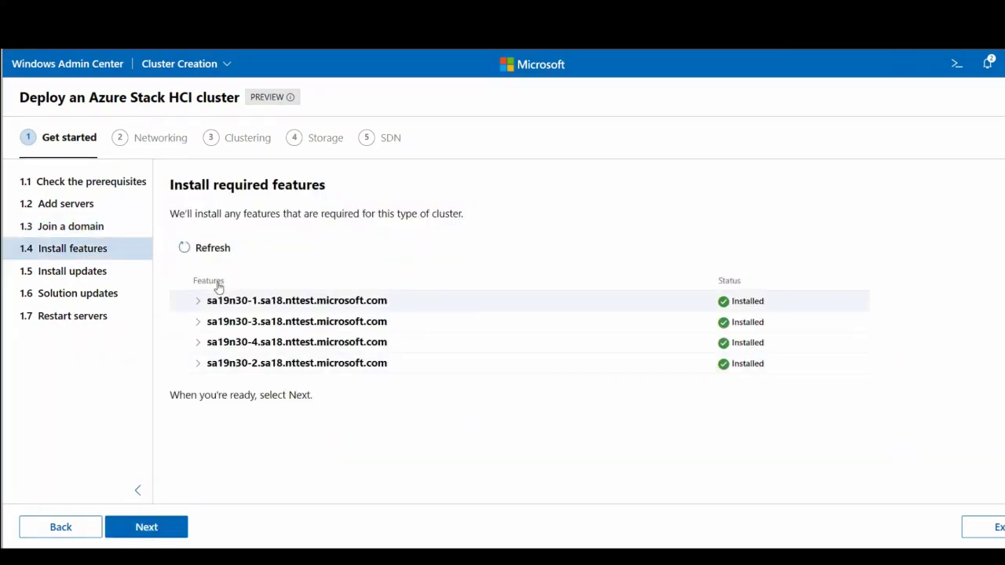
click(208, 304)
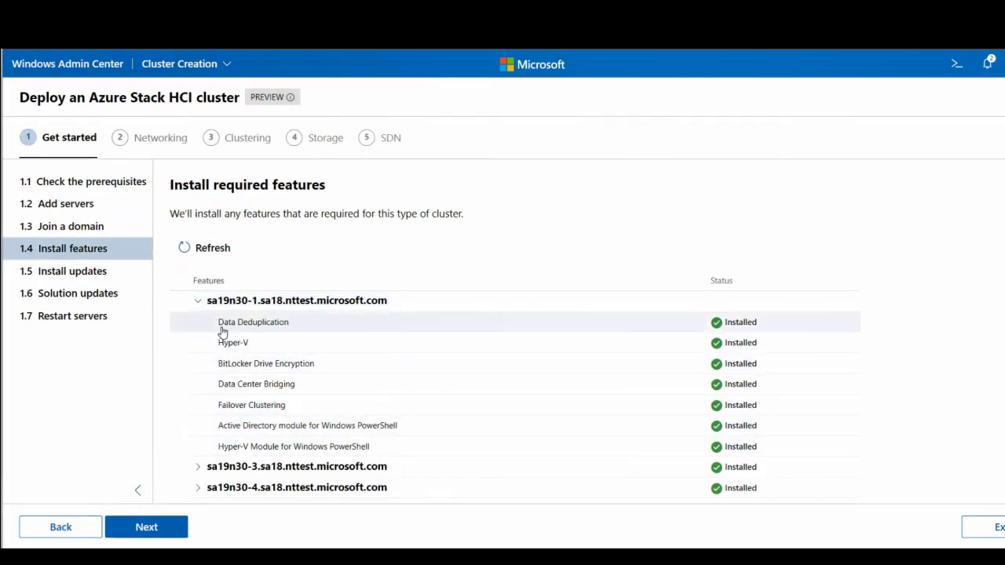
click(197, 301)
click(198, 327)
click(198, 330)
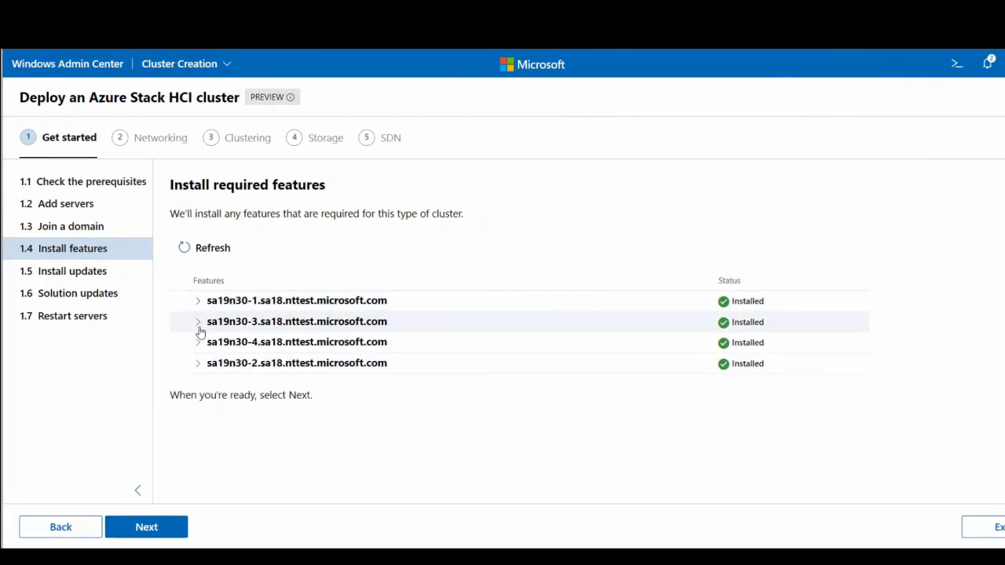
click(197, 345)
click(198, 350)
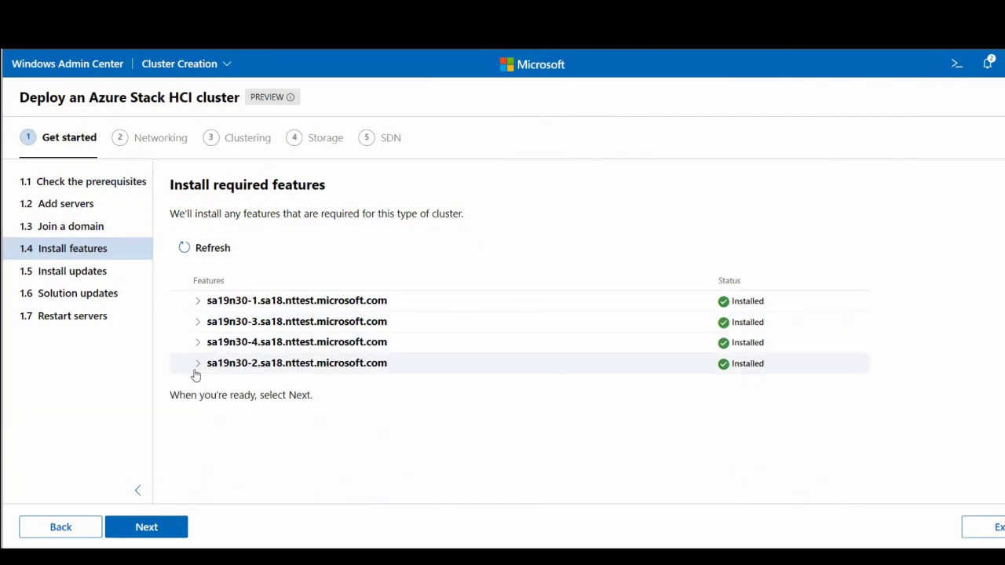
click(197, 365)
click(197, 364)
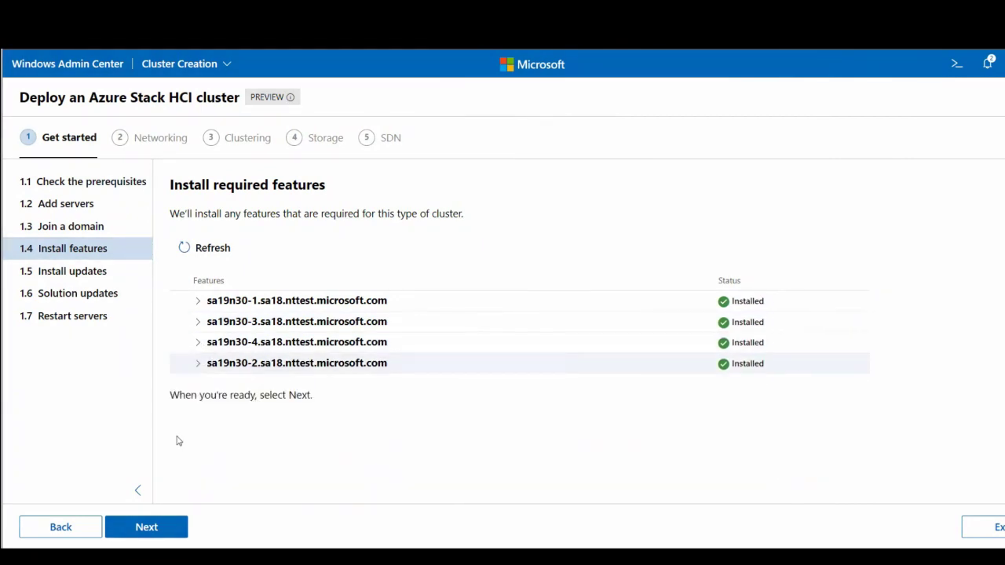
Review the available operating system updates for sa19n30-1 and sa19n30-3.
click(150, 528)
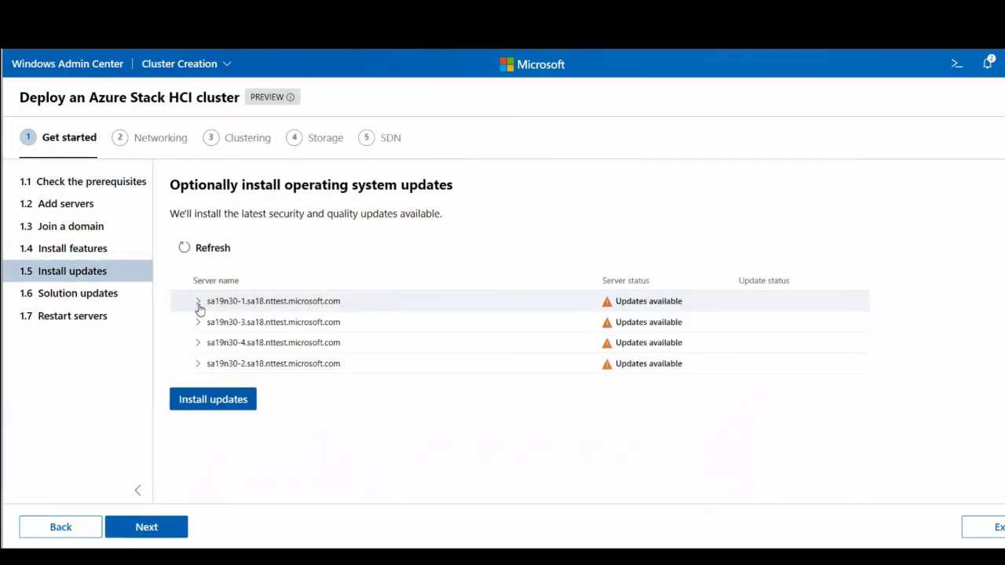
click(198, 302)
click(198, 306)
click(198, 318)
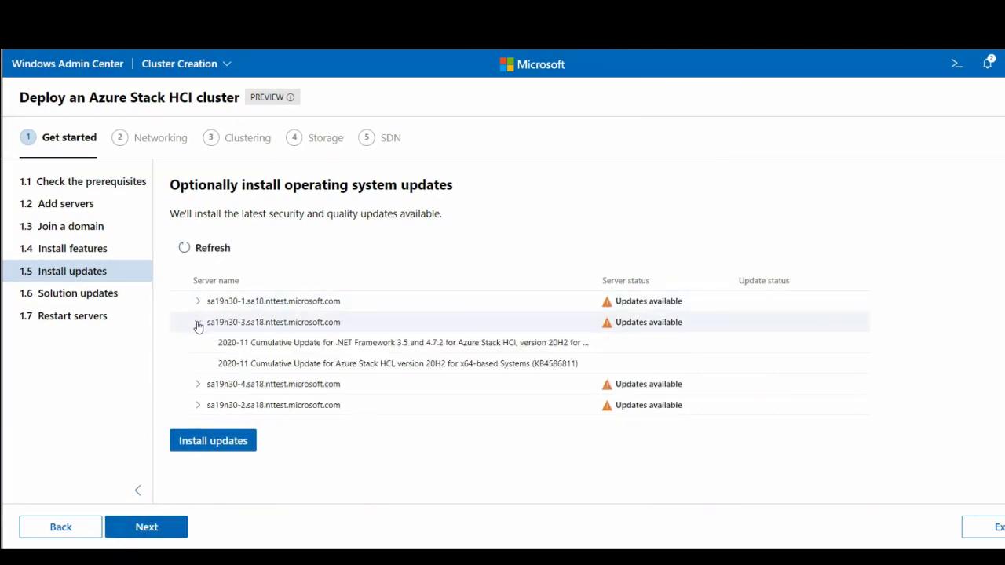
click(197, 326)
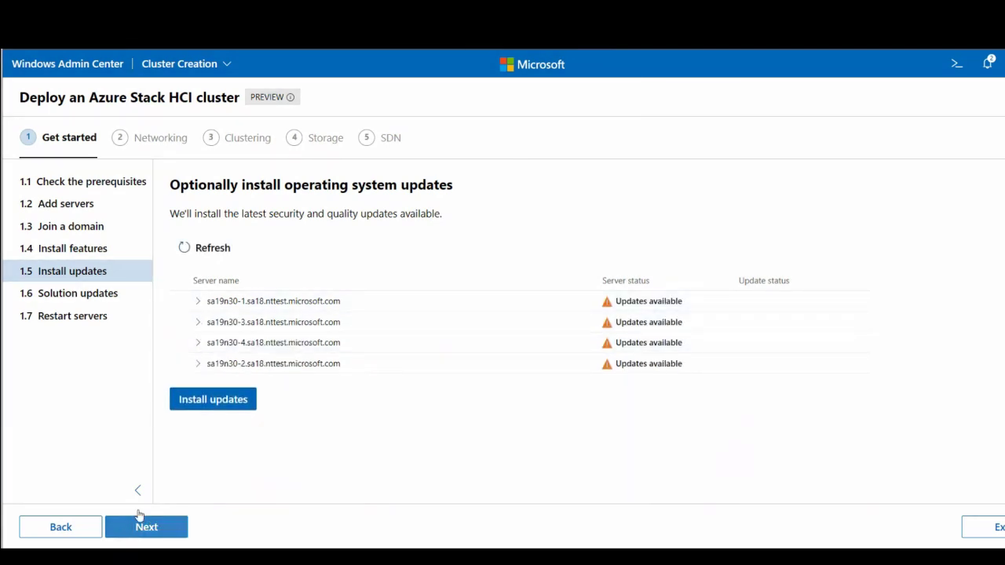
Advance past the solution updates and restart servers steps to the Networking stage.
click(147, 540)
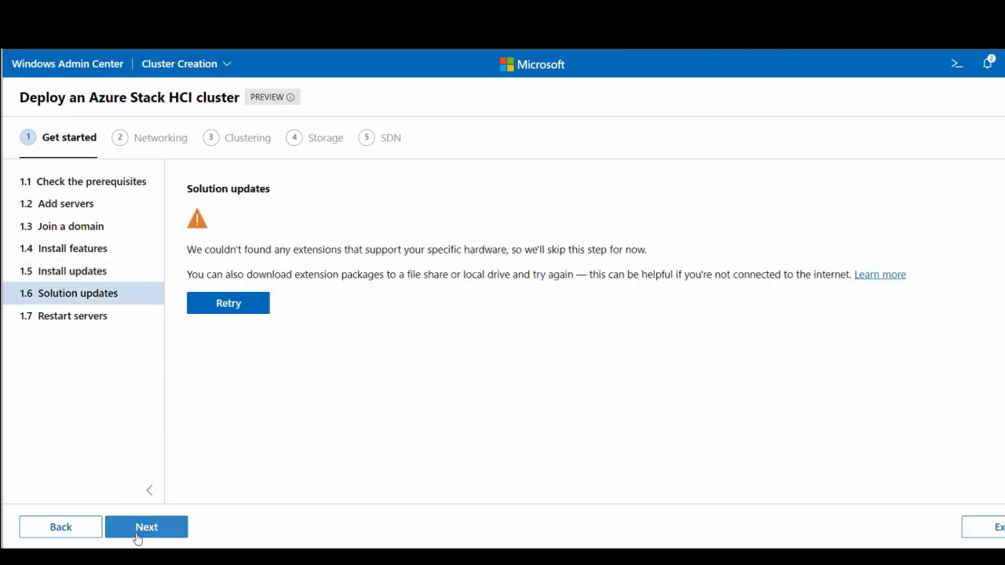
click(139, 537)
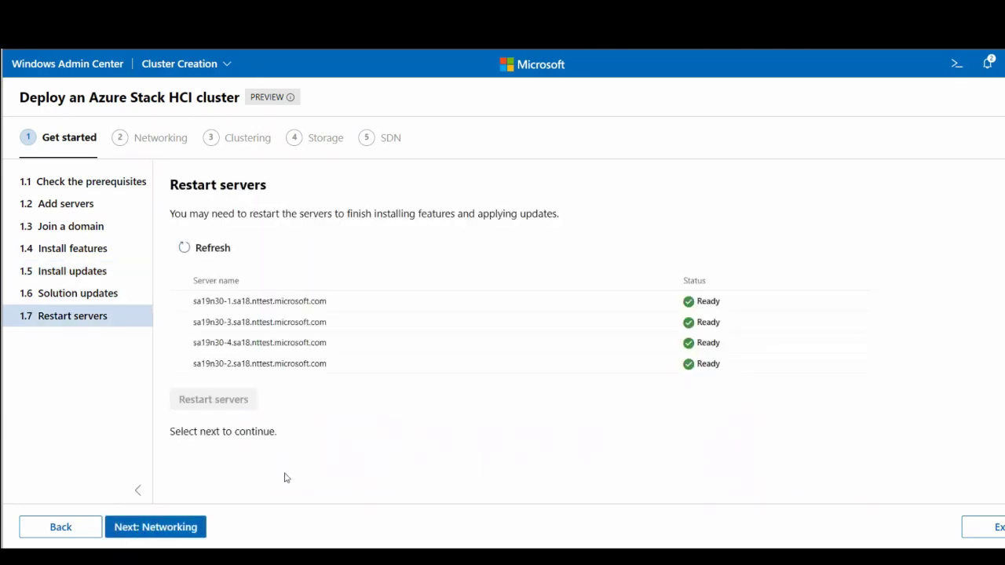
click(200, 529)
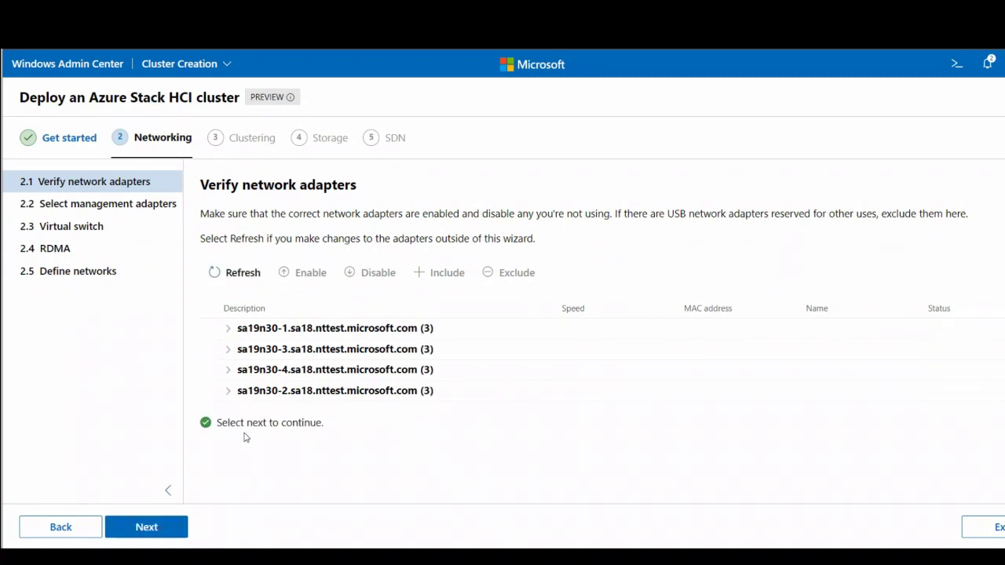
Review the network adapters on sa19n30-2, -4, -3 and -1.
click(228, 392)
click(228, 393)
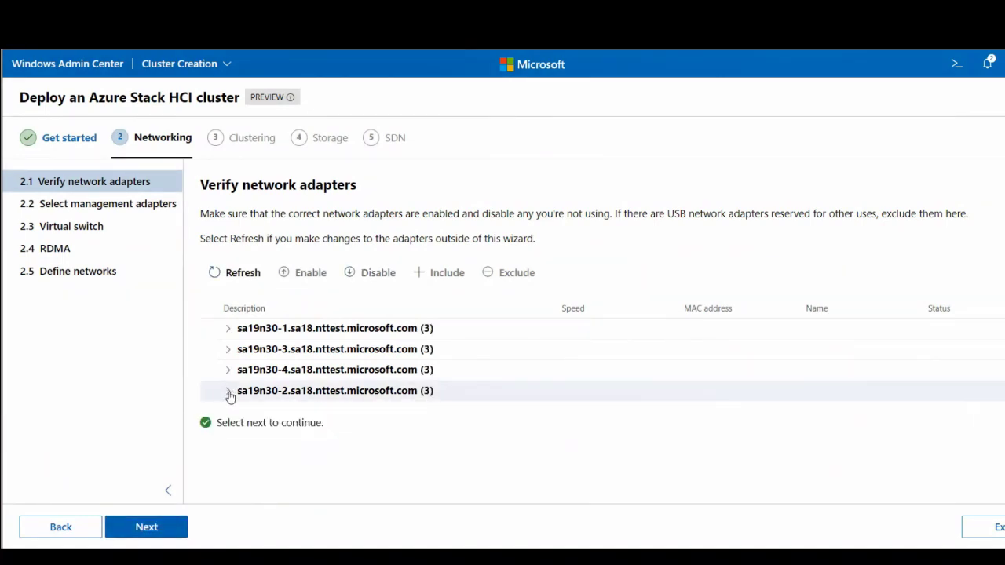
click(229, 369)
click(232, 367)
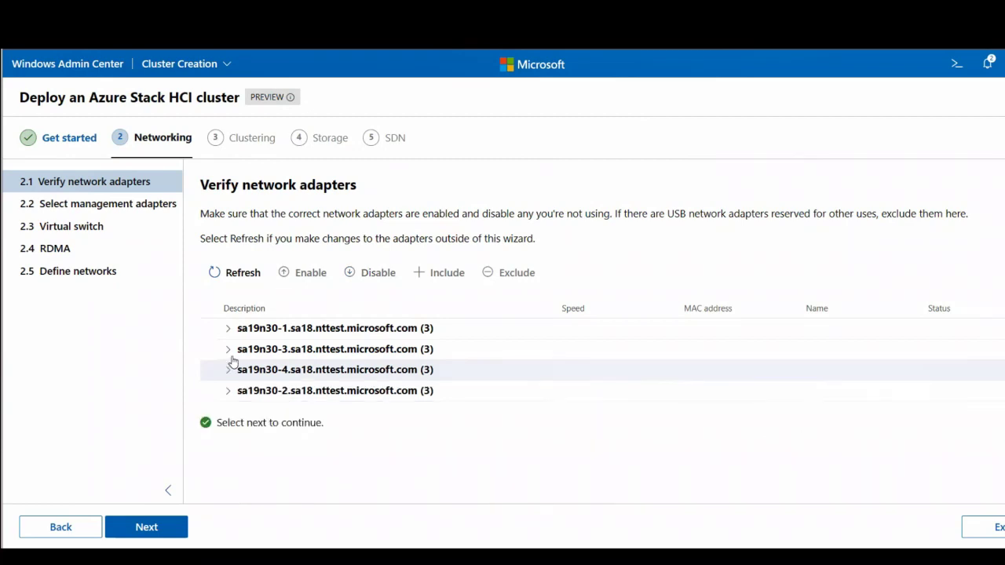
click(230, 349)
click(230, 348)
click(232, 331)
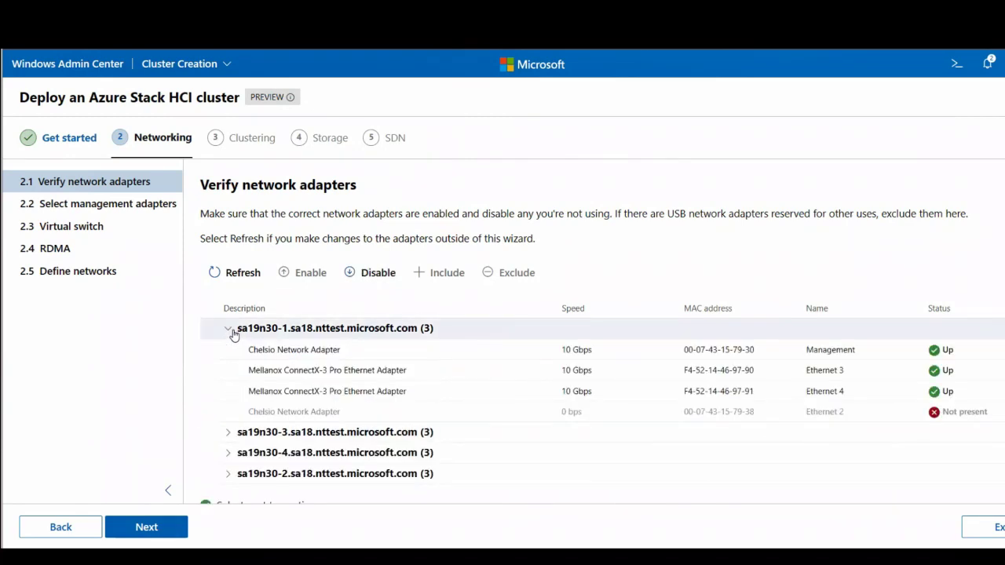
click(232, 332)
Assign each server's Chelsio Network Adapter to management, then apply and test it.
click(161, 524)
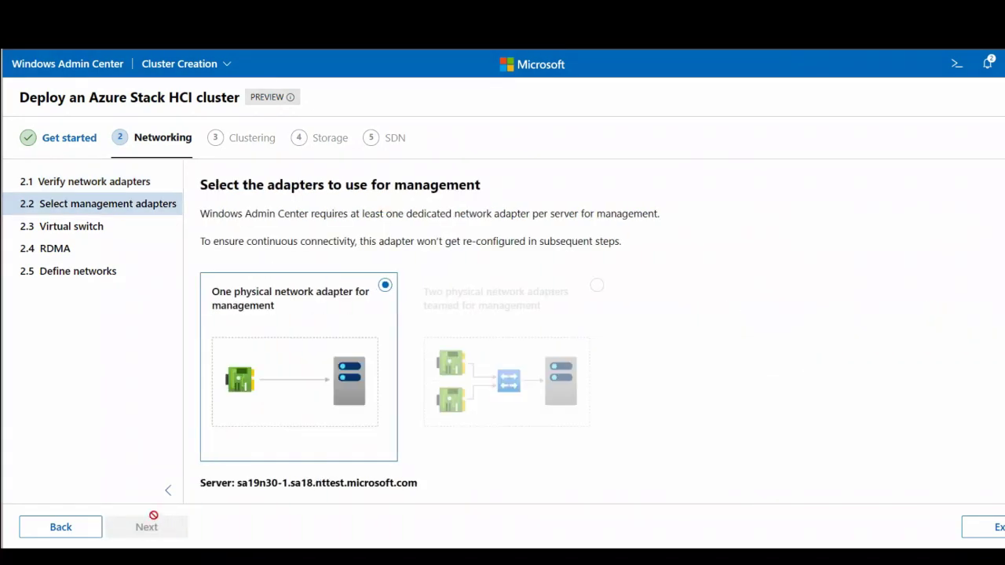
scroll(707, 349, down, 2)
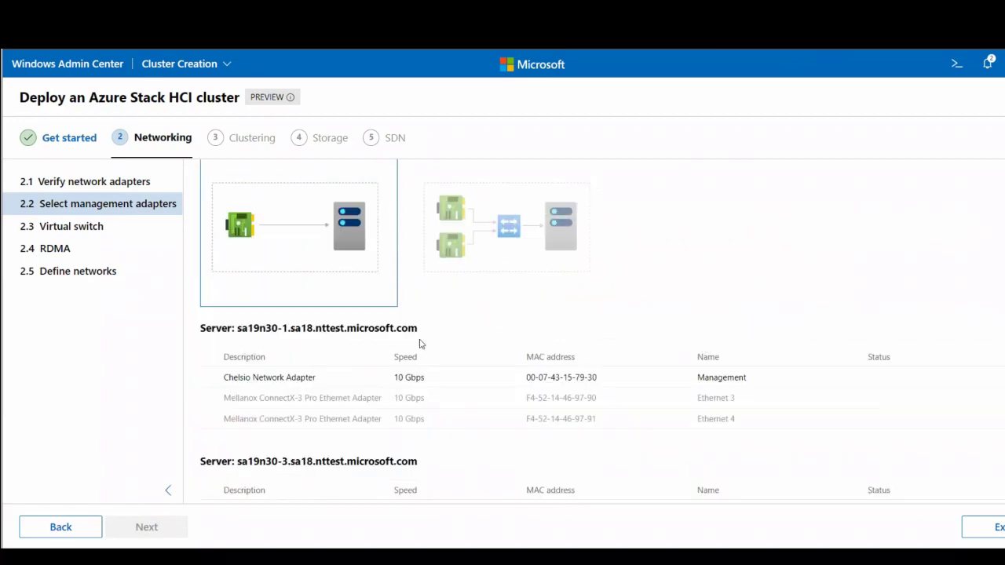
click(289, 377)
scroll(290, 381, down, 3)
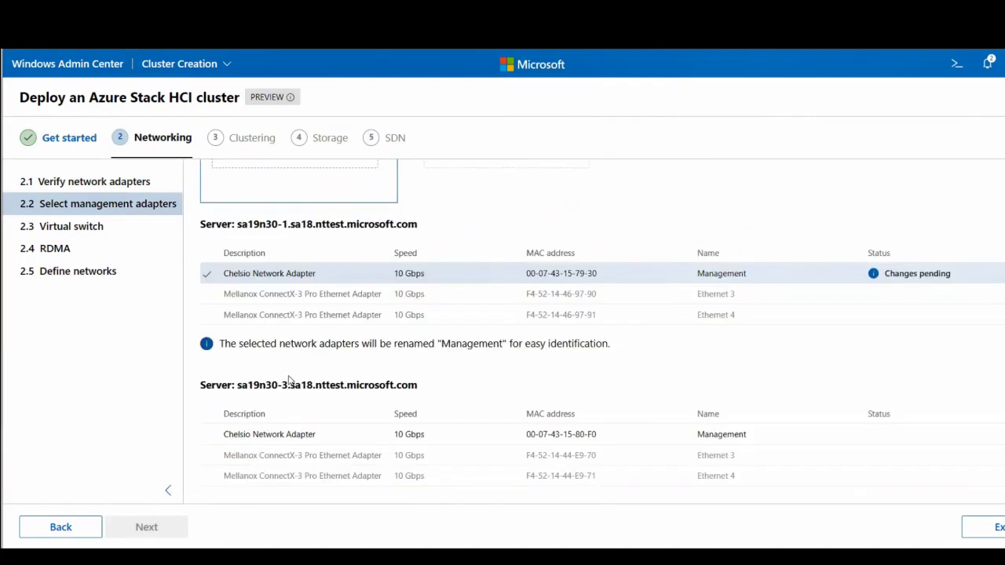
click(292, 382)
scroll(291, 382, down, 2)
click(303, 338)
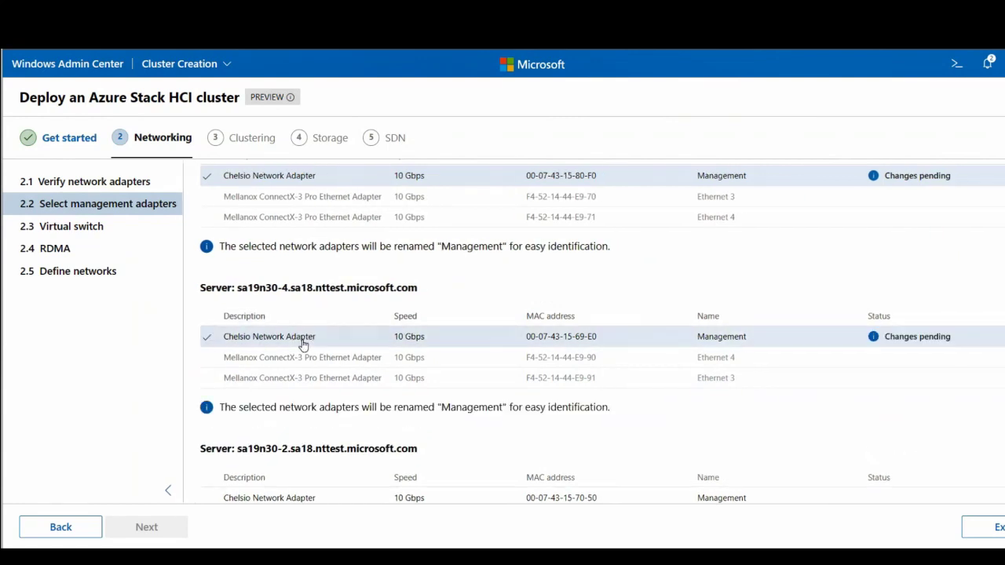
scroll(303, 343, down, 2)
click(293, 413)
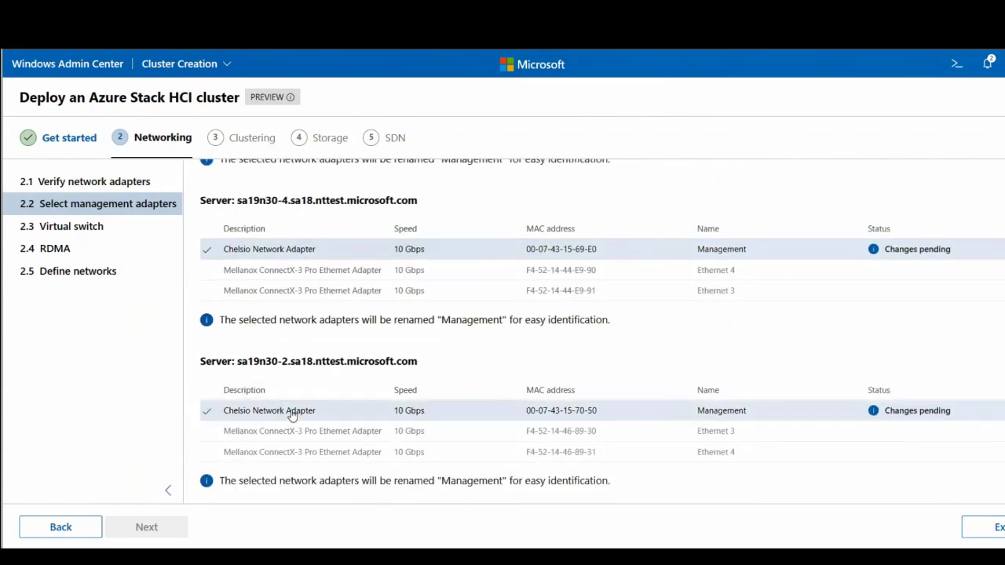
scroll(296, 410, down, 1)
click(267, 463)
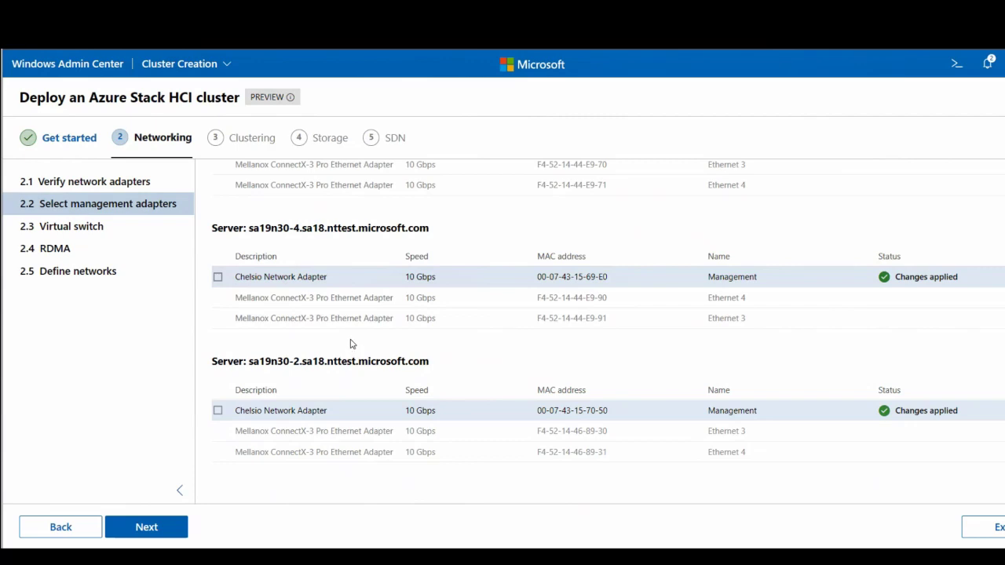
click(166, 535)
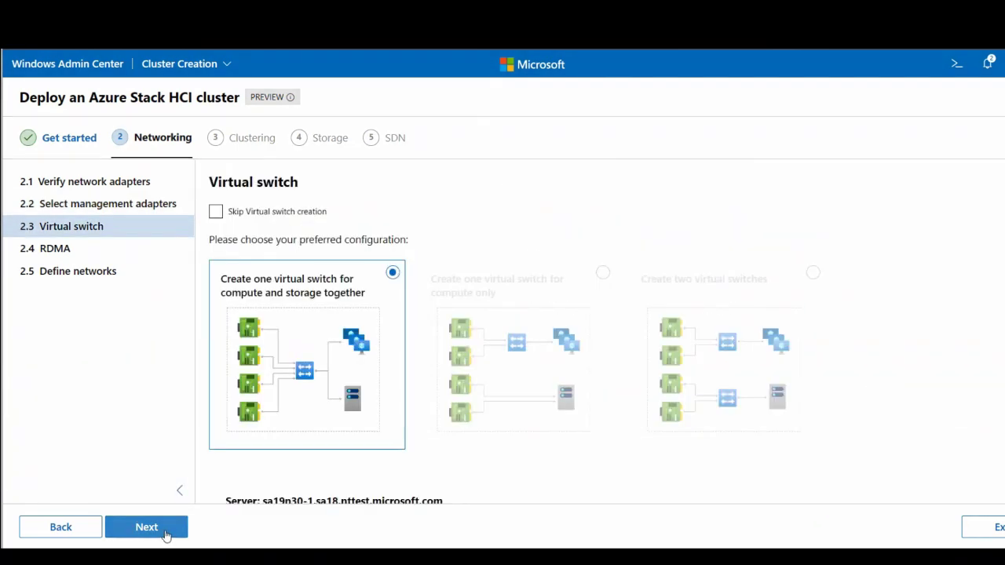
mouse_move(769, 355)
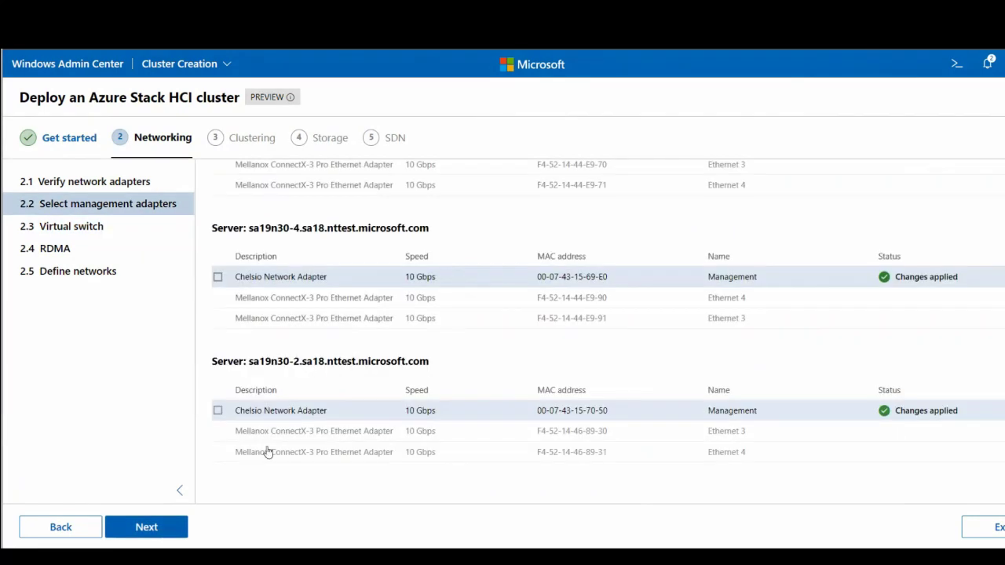
click(167, 535)
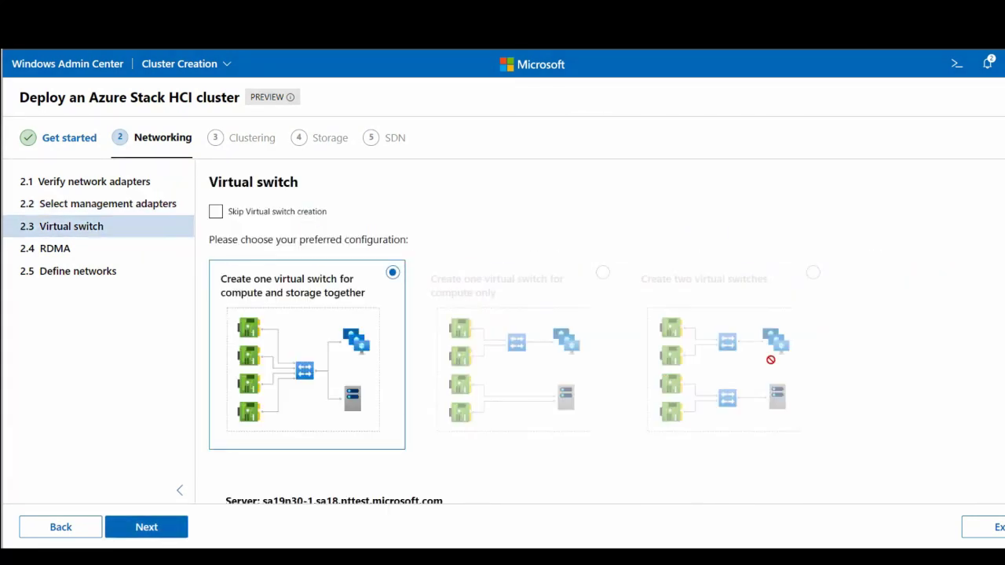
scroll(770, 361, down, 3)
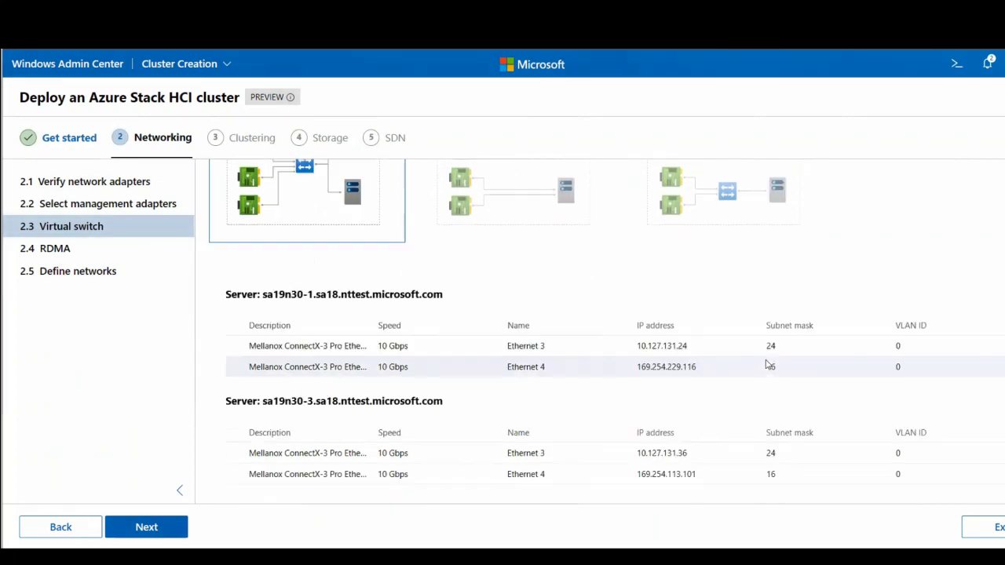
scroll(770, 365, down, 1)
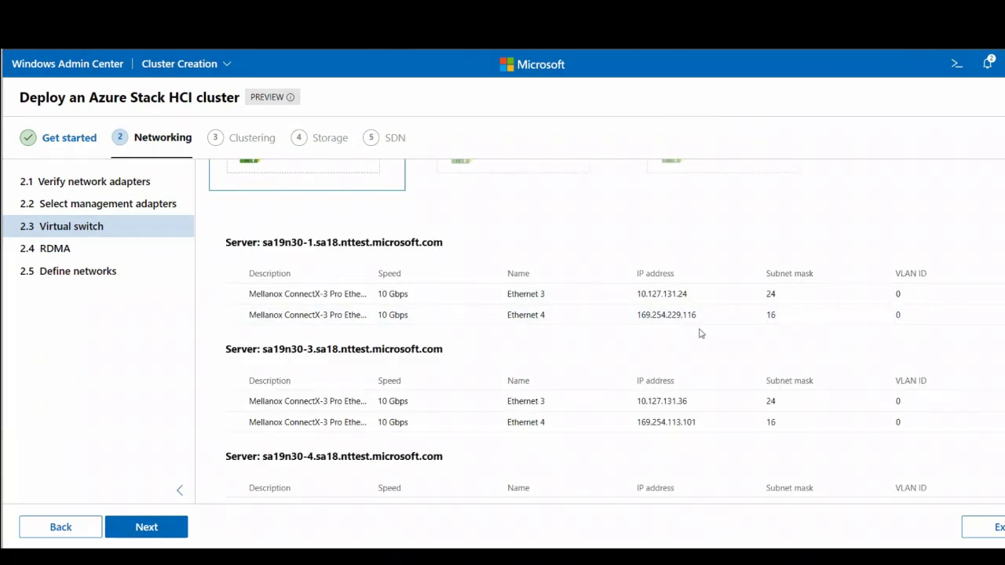
click(701, 322)
scroll(701, 330, up, 2)
scroll(416, 310, down, 2)
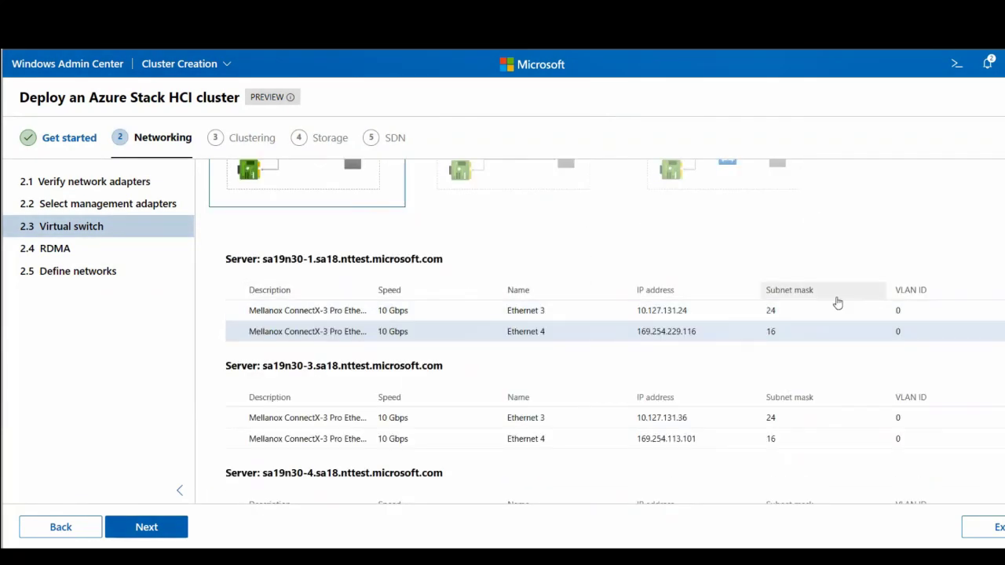
scroll(662, 369, down, 2)
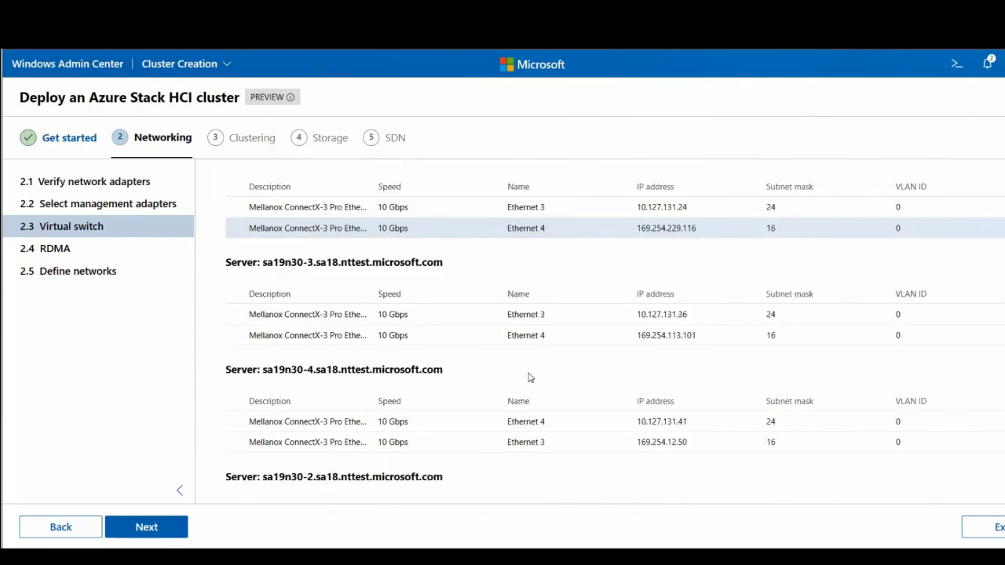
scroll(529, 378, down, 2)
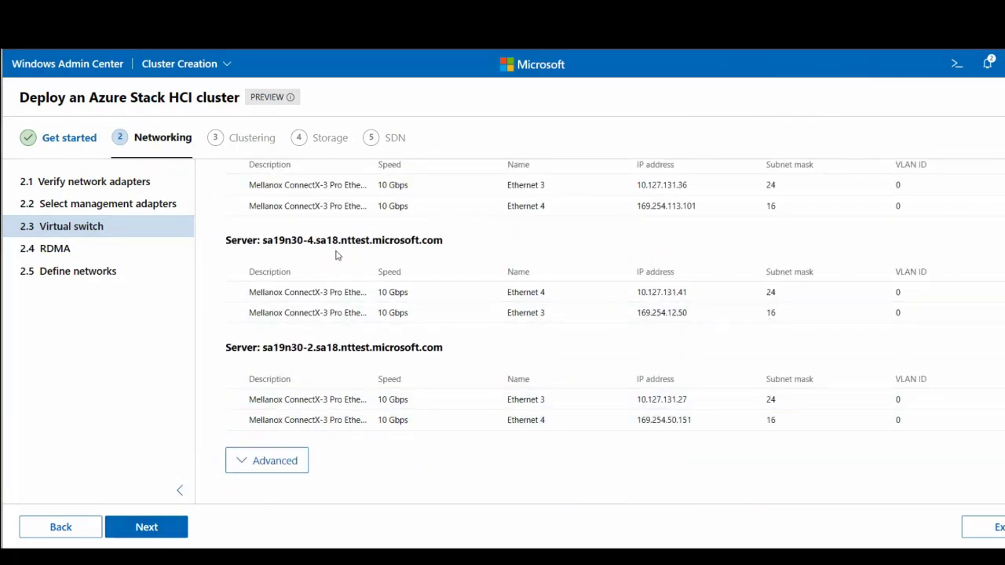
scroll(338, 256, up, 5)
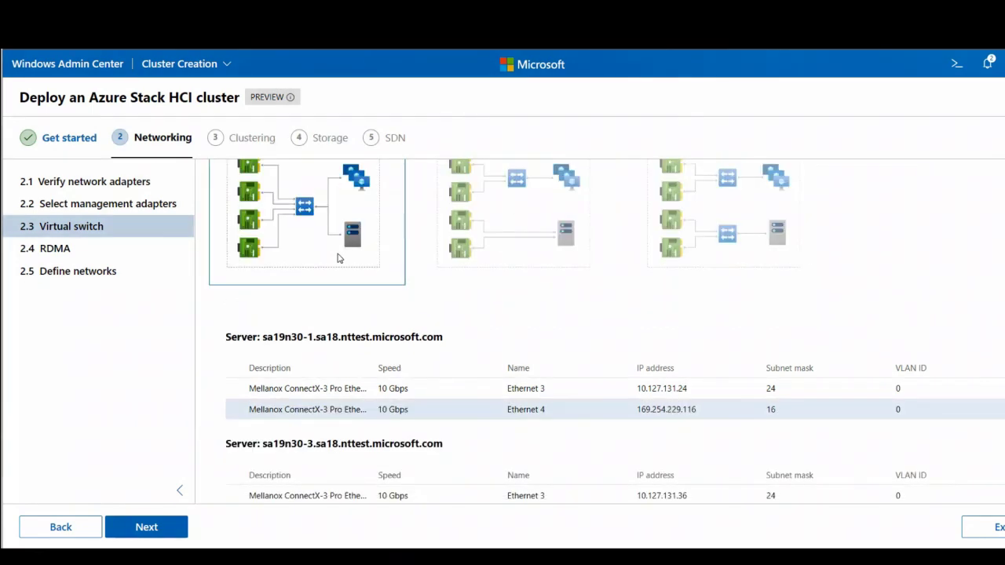
scroll(337, 259, down, 10)
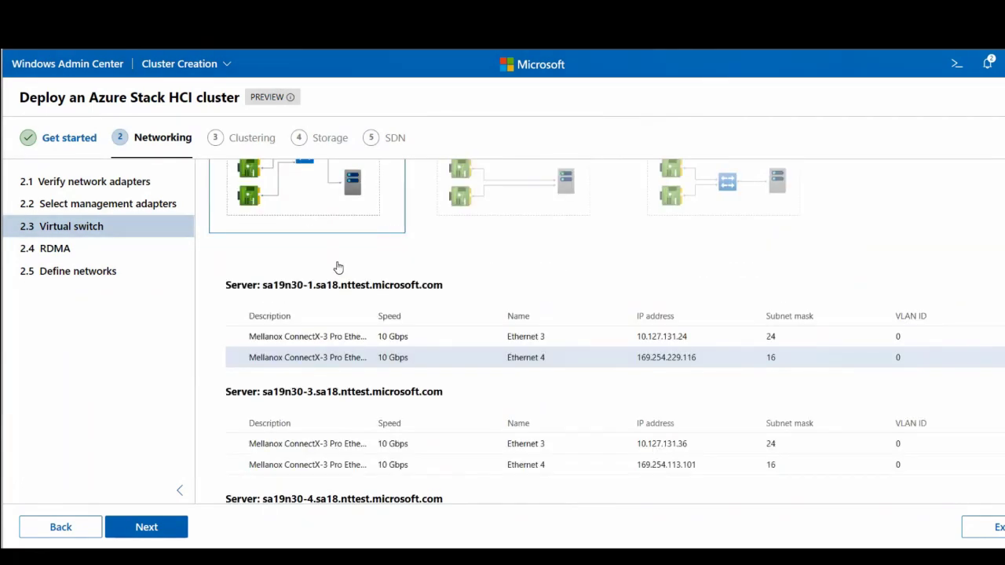
Enable RDMA between the cluster servers and apply and test the network settings.
click(157, 530)
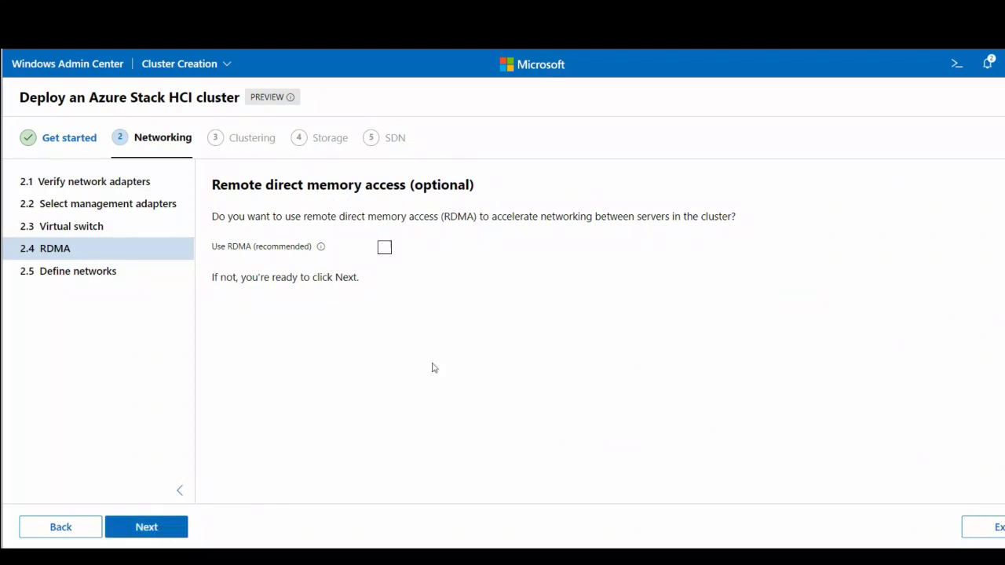
click(385, 248)
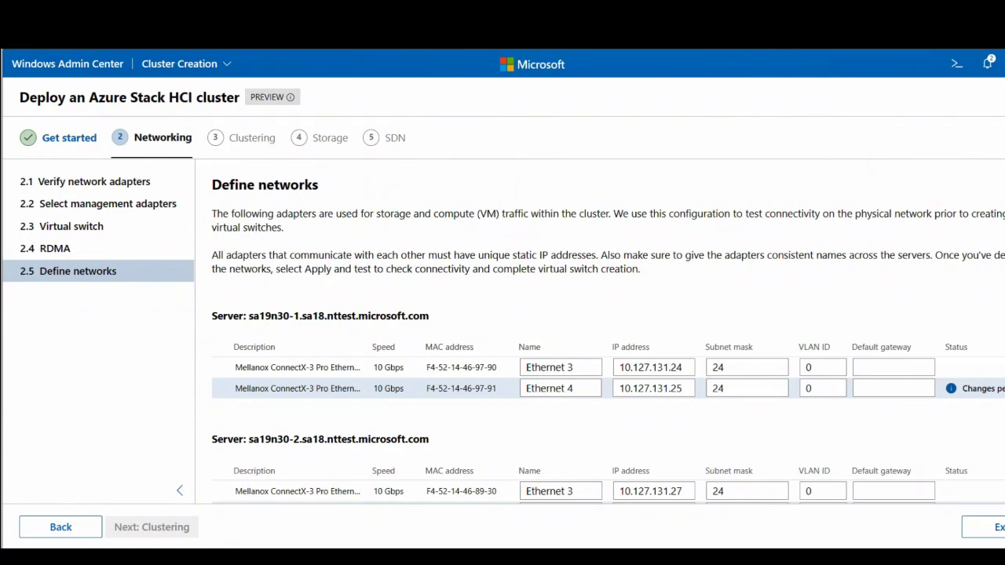
scroll(529, 448, down, 5)
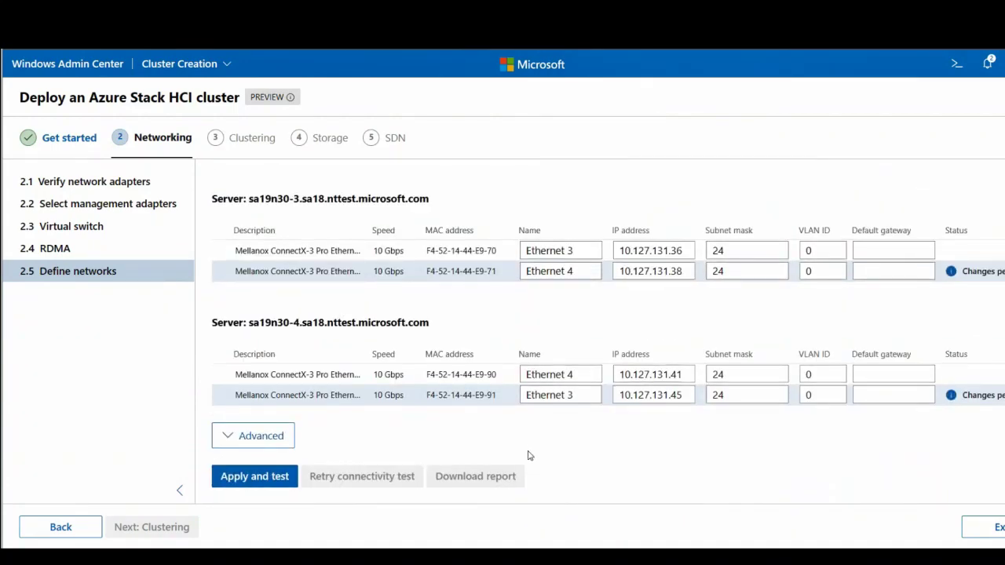
click(260, 477)
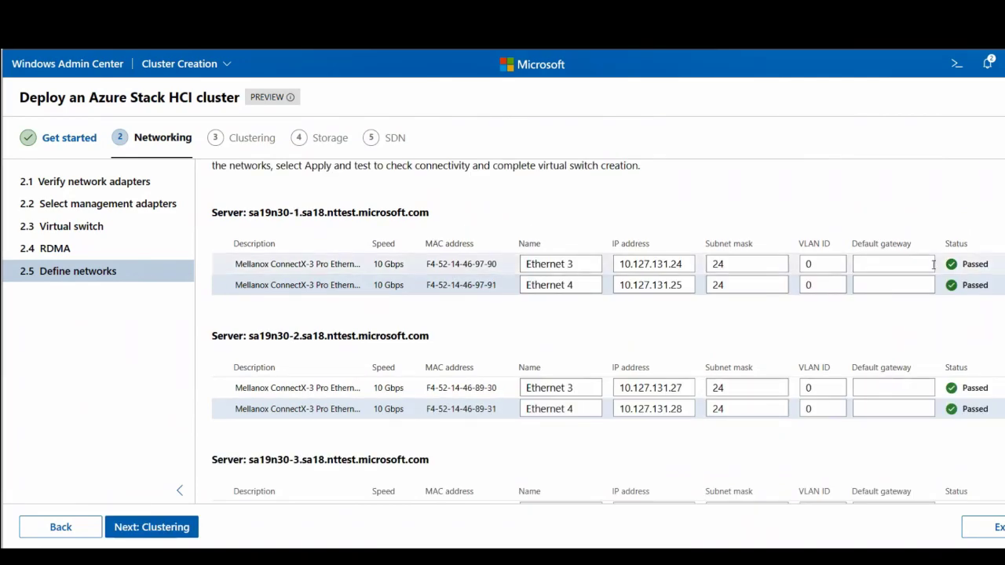
Download the connectivity test report and advance to the Clustering stage.
scroll(932, 267, up, 2)
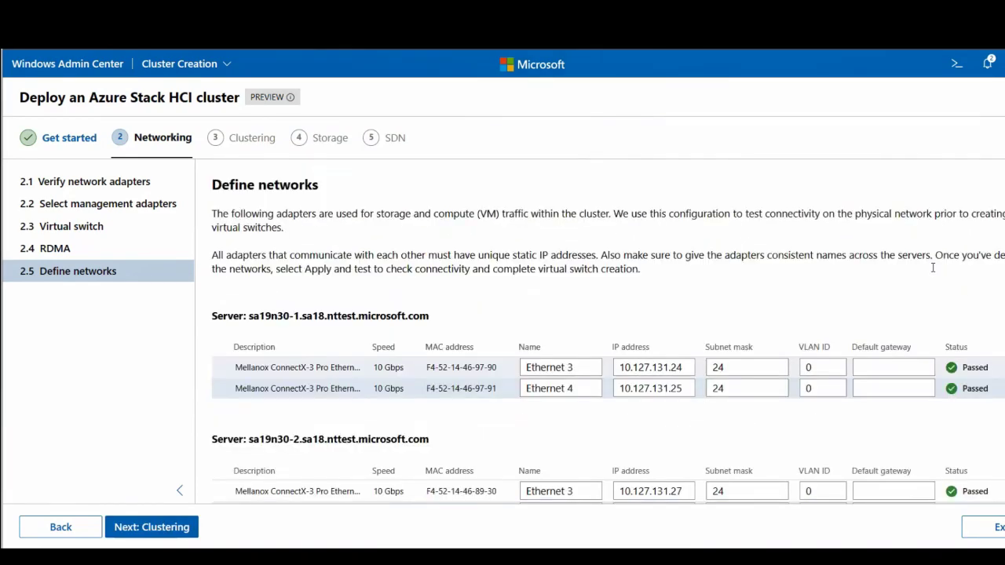
scroll(932, 270, down, 5)
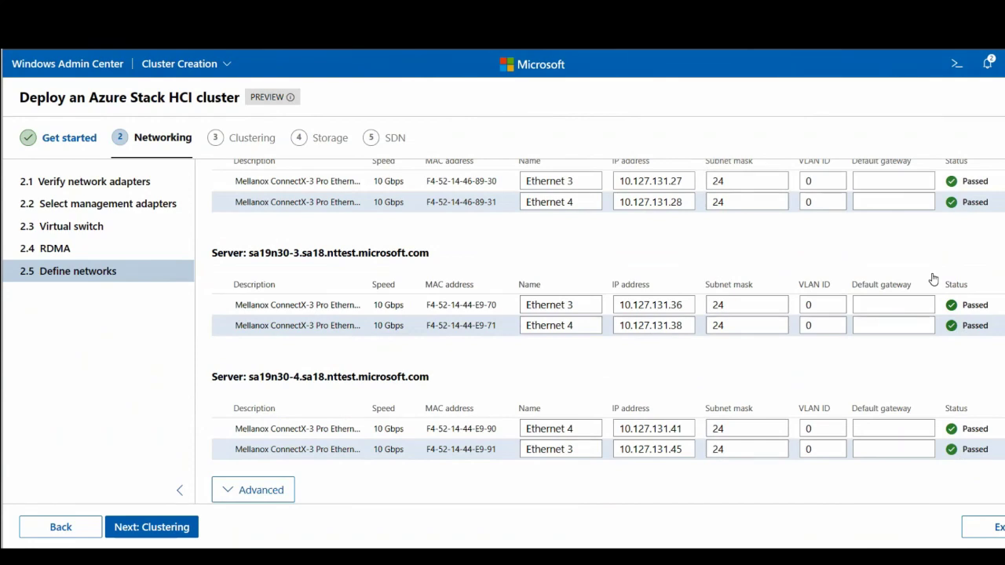
scroll(933, 279, down, 1)
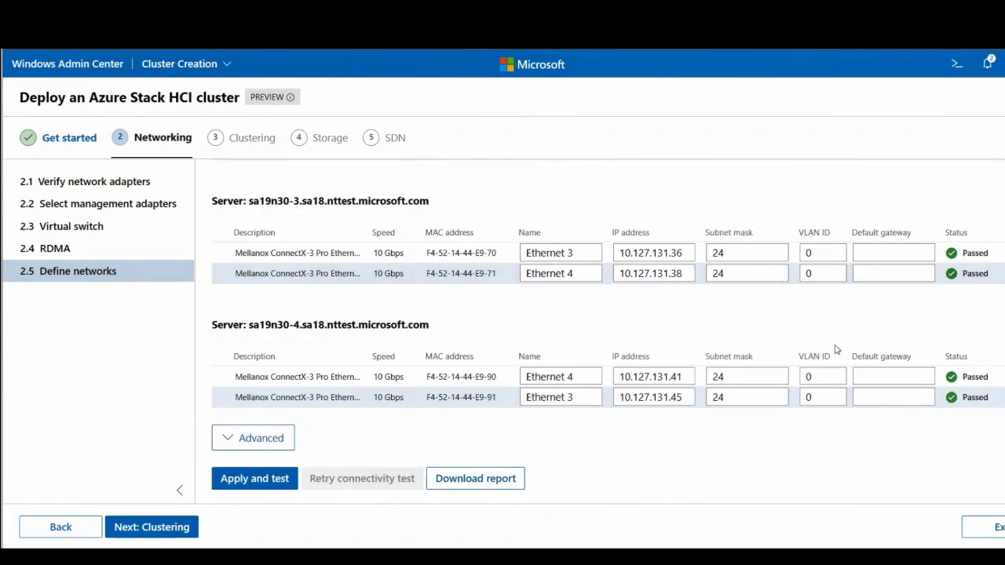
click(450, 484)
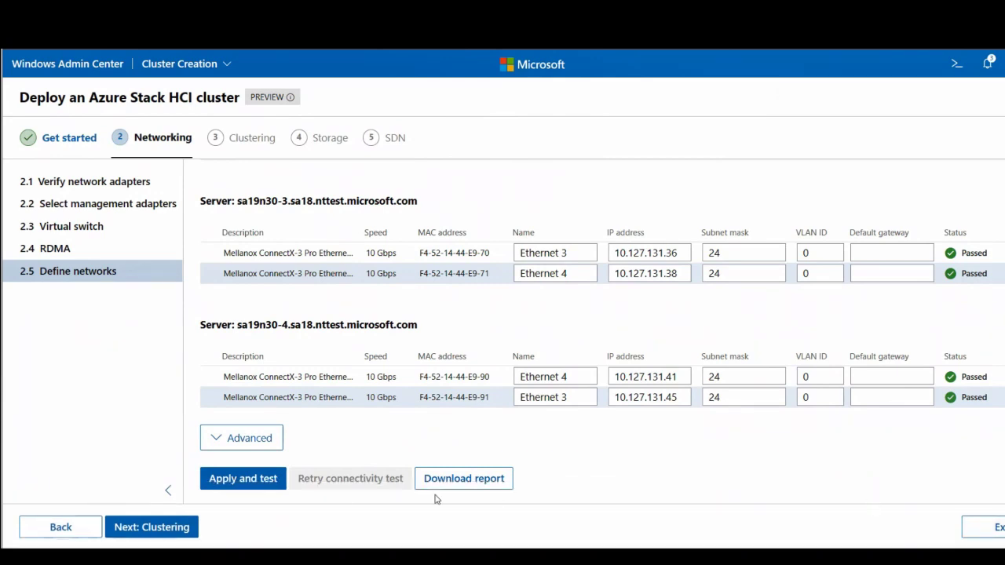
click(186, 528)
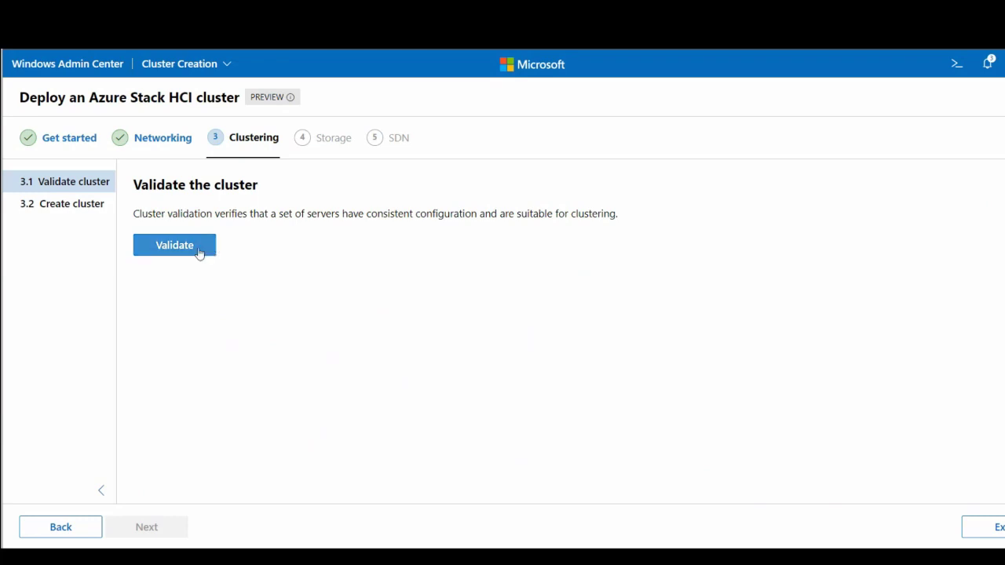
Run validation on the Validate the cluster page and wait for results.
click(200, 253)
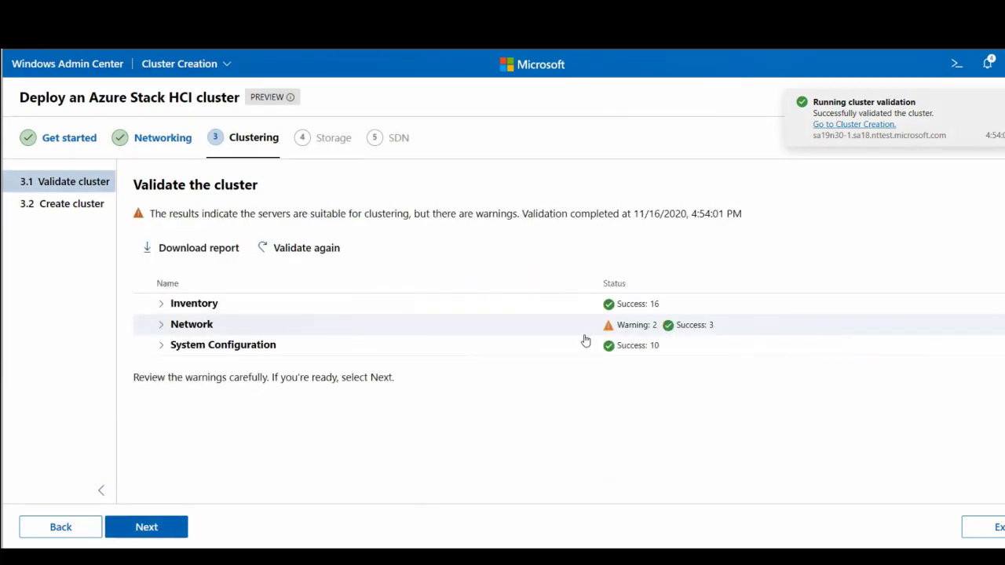
Name the cluster 'testcluster3030', leave the advanced options at defaults, and create it.
click(155, 531)
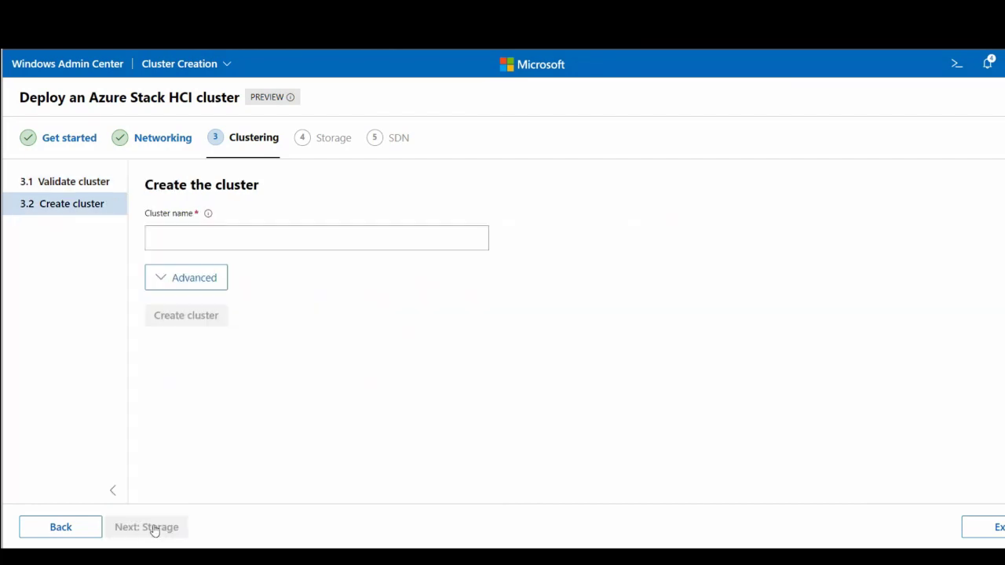
click(314, 245)
text(test)
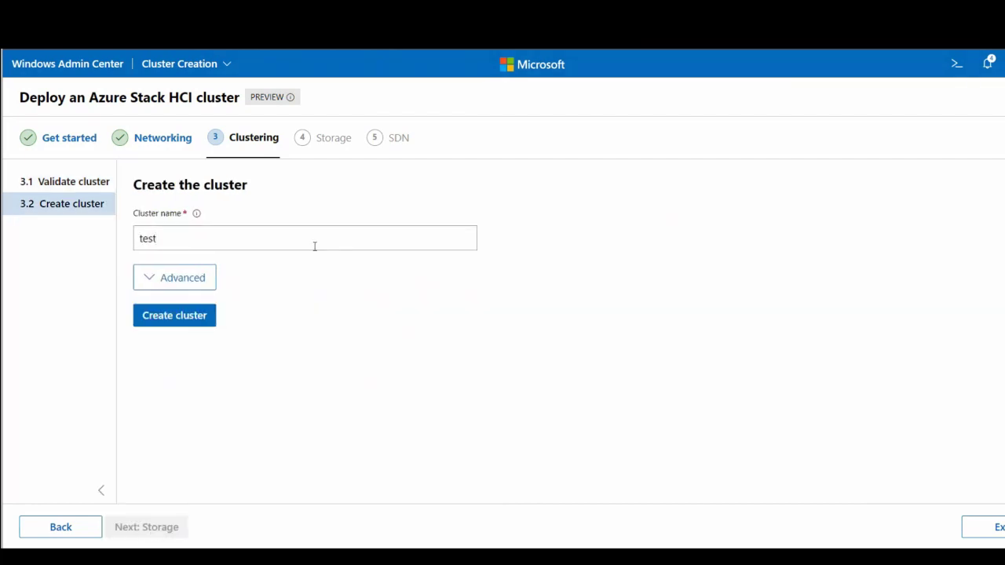
text(cluster3030)
click(177, 275)
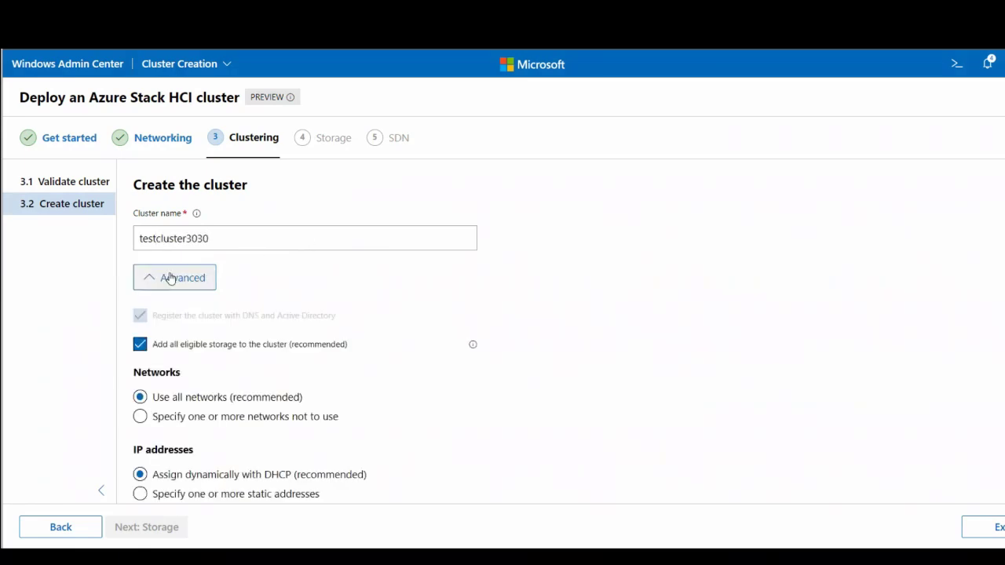
scroll(452, 349, down, 1)
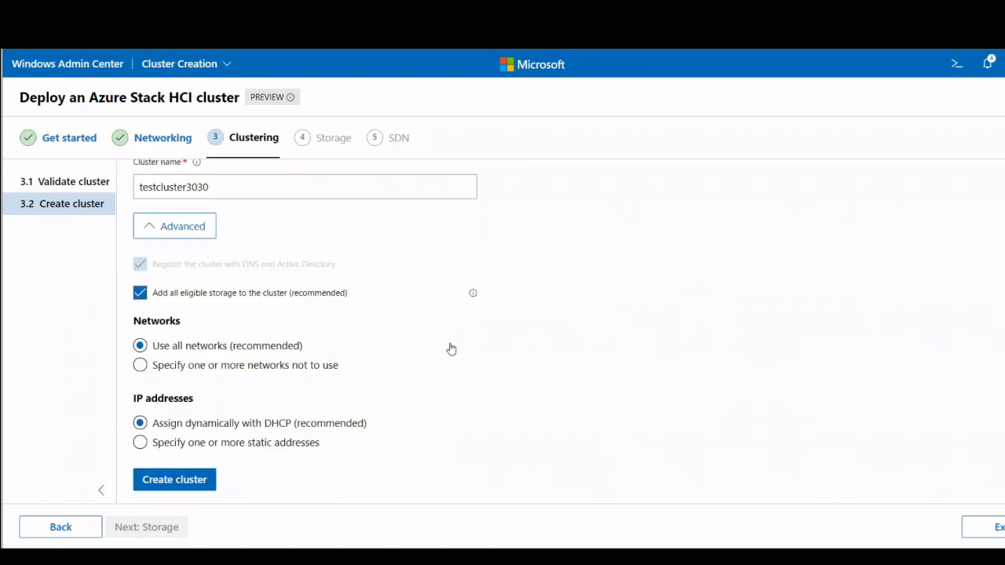
click(165, 228)
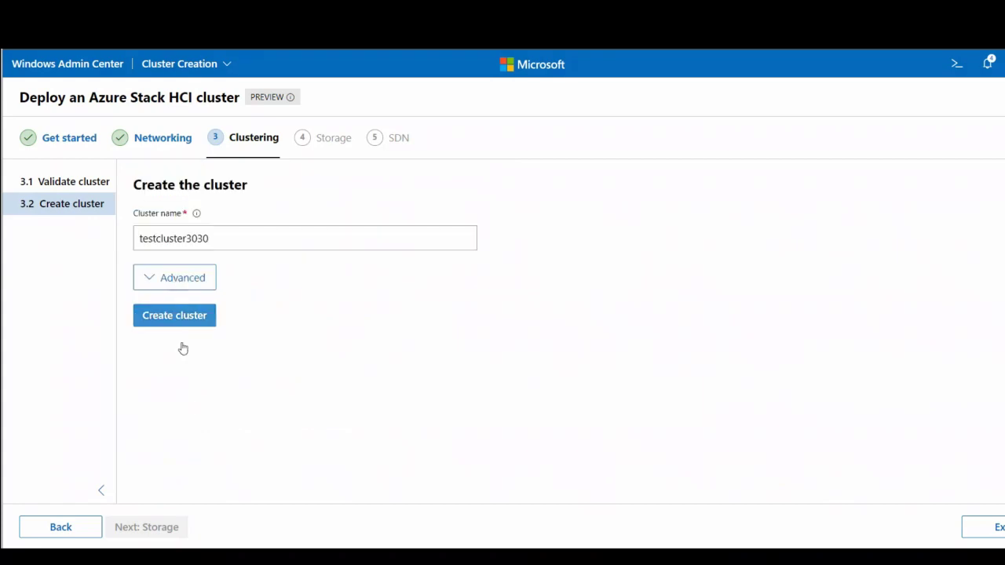
click(196, 322)
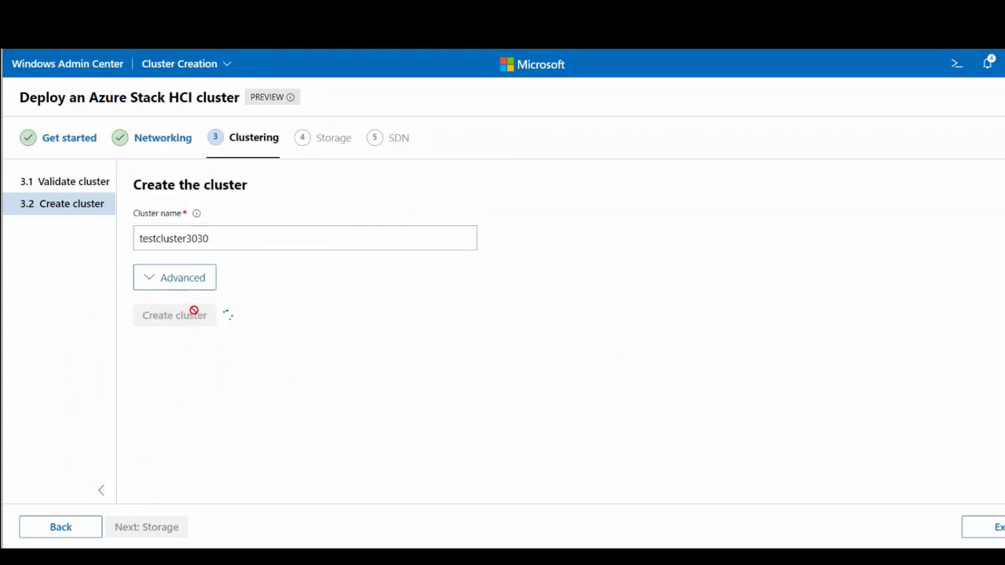
Check the 'Creating the cluster' notification details for testcluster3030's progress, then close them.
click(988, 66)
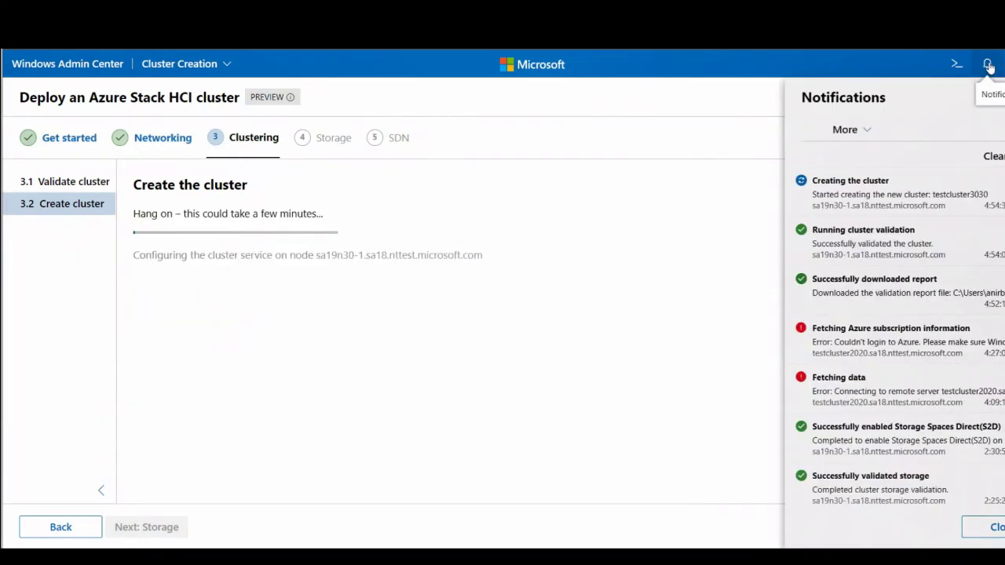
click(893, 202)
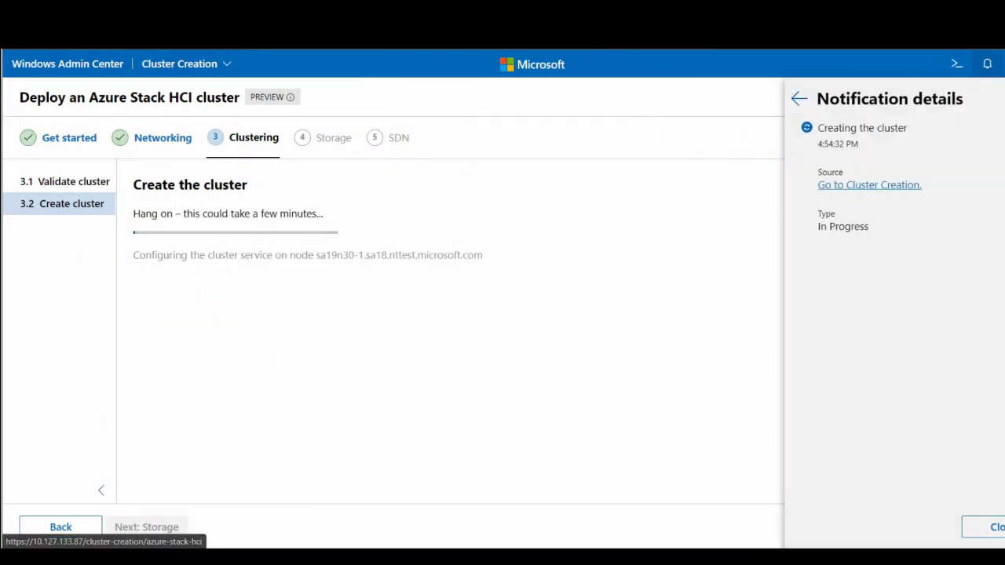
click(994, 528)
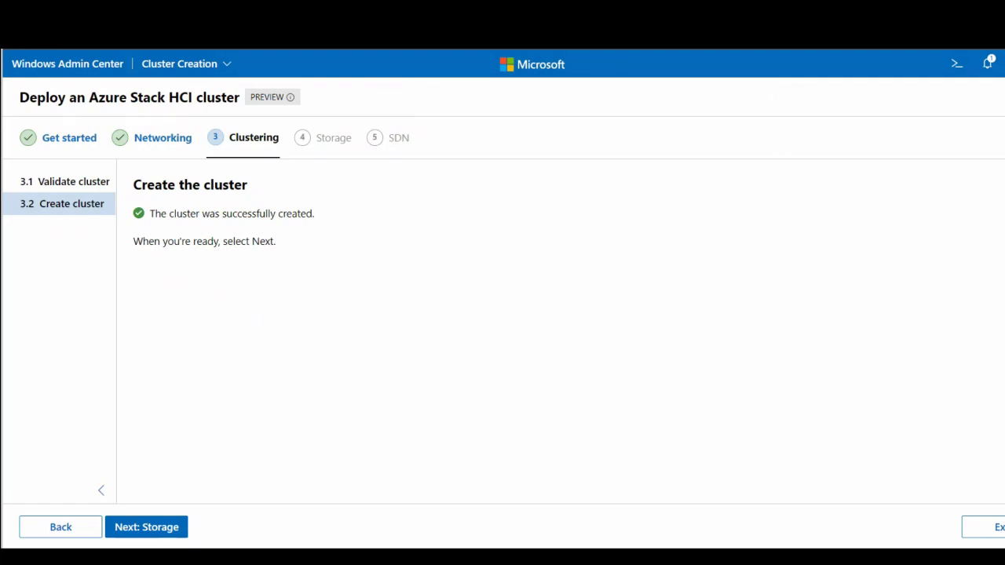
Confirm testcluster3030 succeeded via the 'Created the cluster' notification details, then close them.
click(991, 69)
click(945, 206)
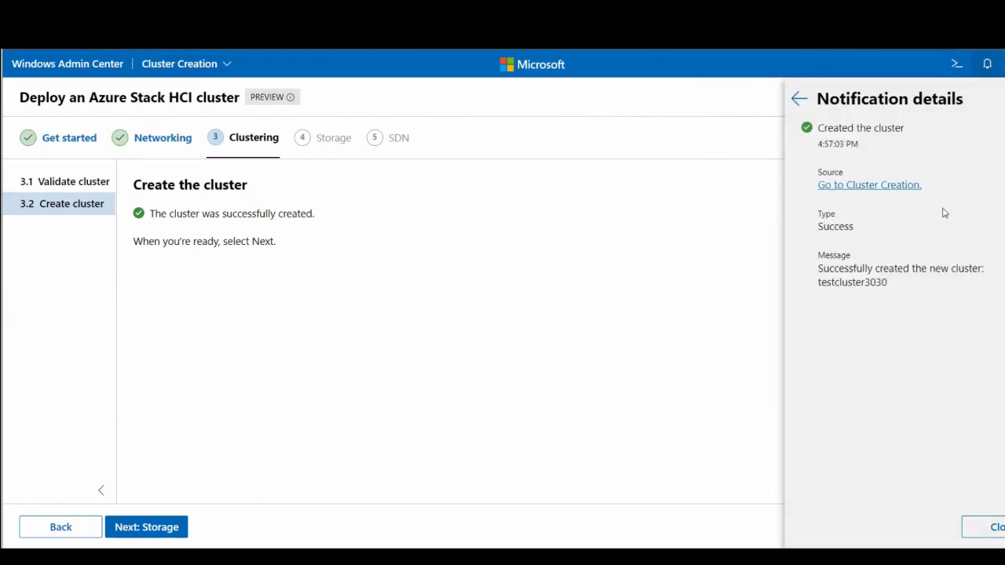
click(256, 398)
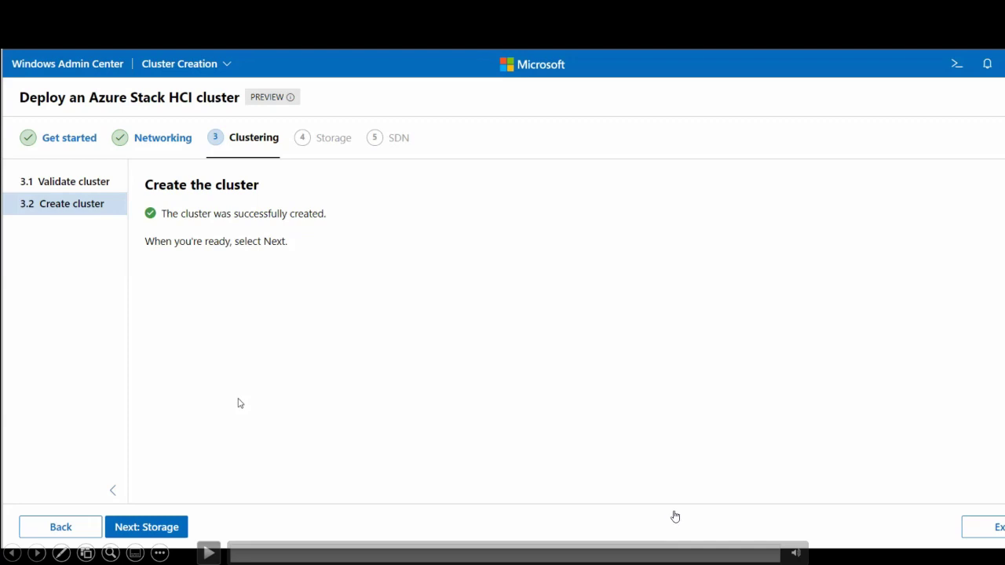
click(675, 515)
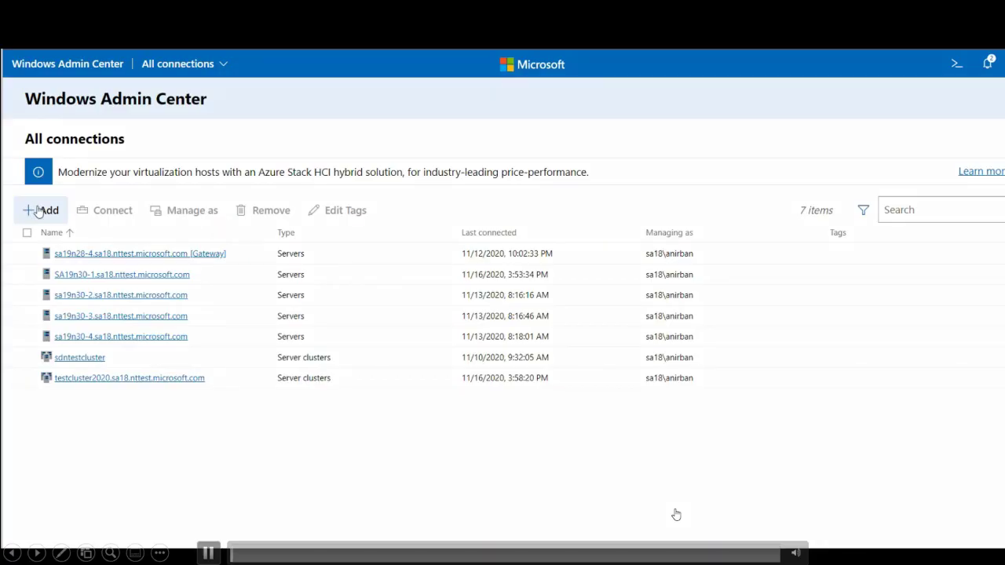
click(674, 515)
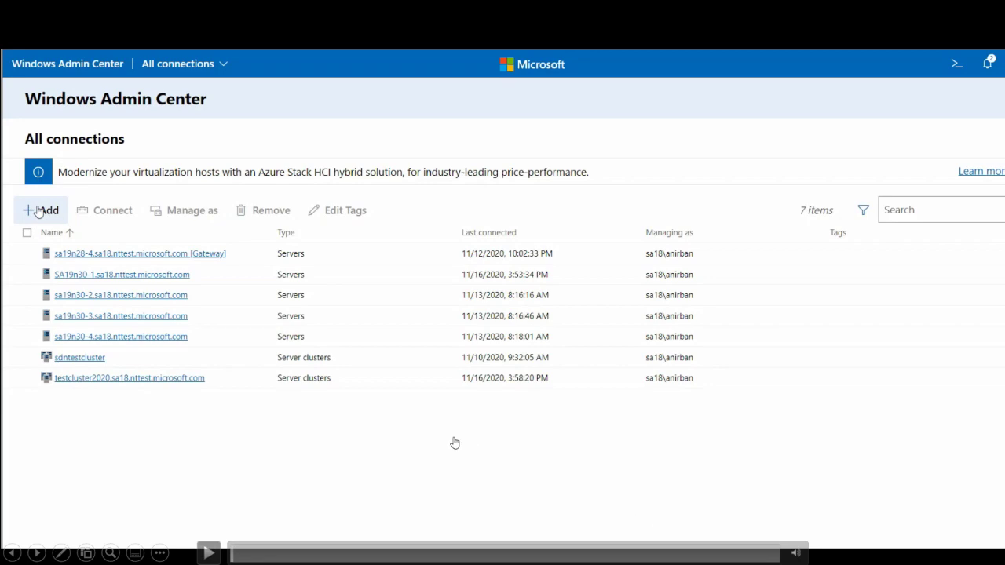
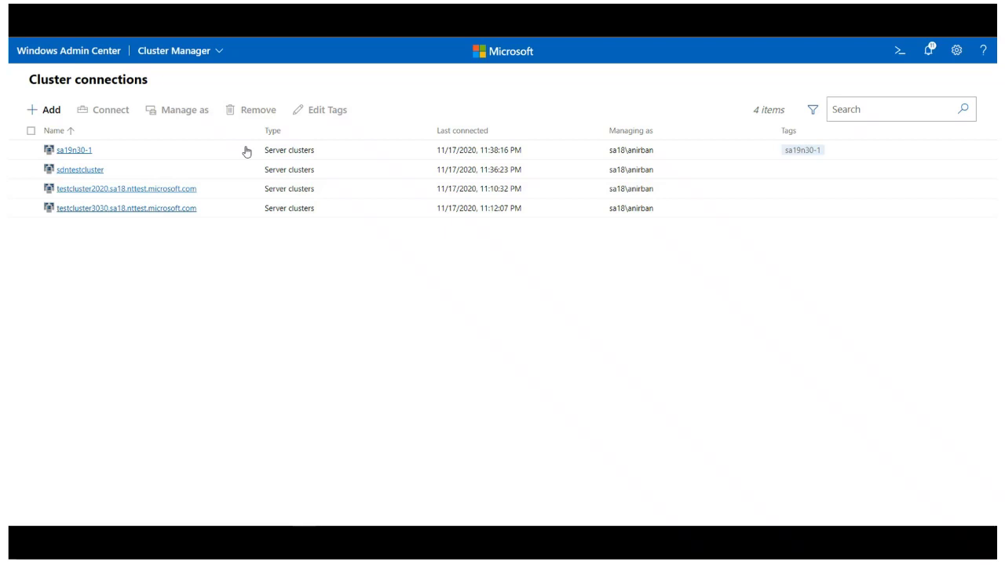
Show the cluster's Nodes page listing SA19n30-1 through SA19n30-4, all Up.
mouse_move(205, 556)
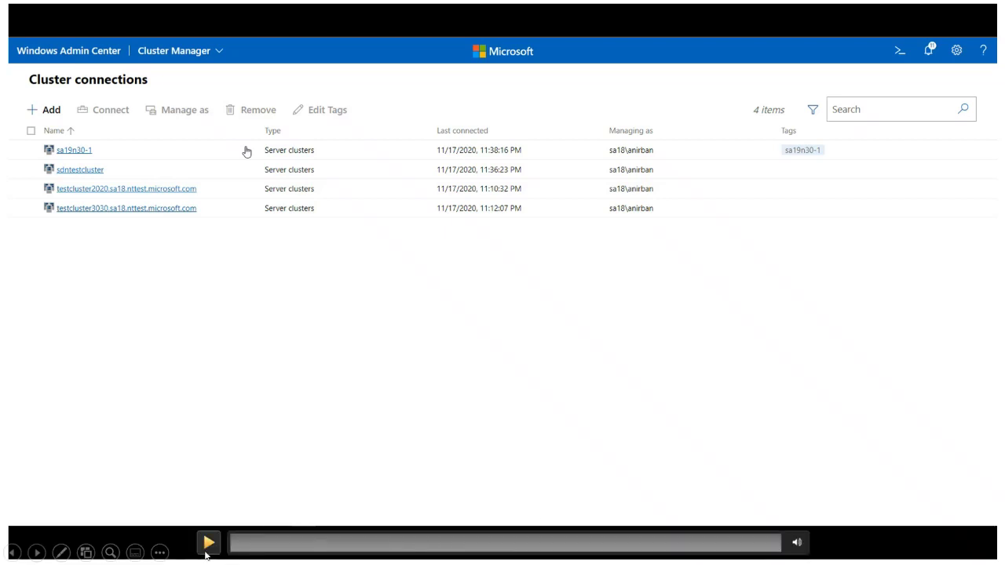
click(208, 548)
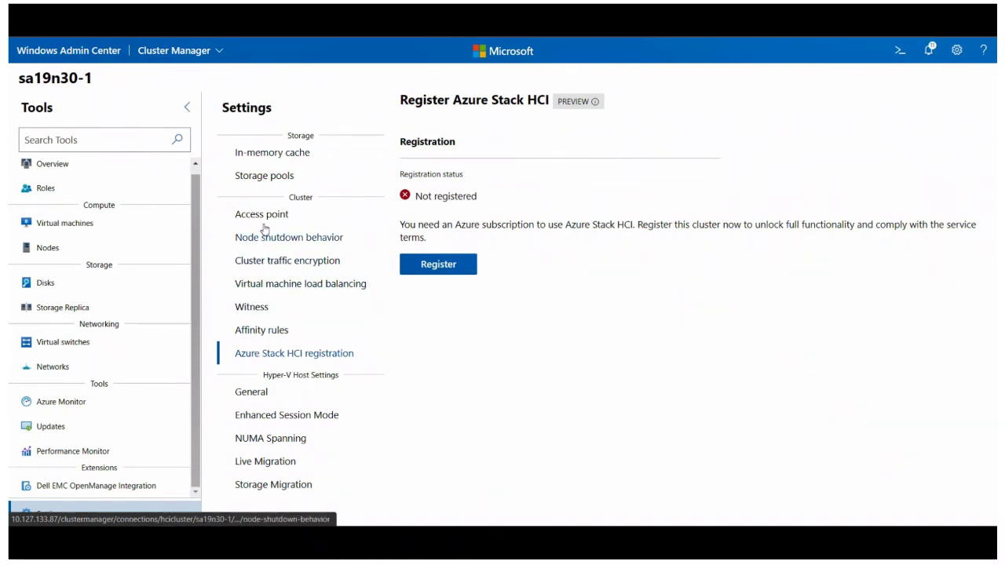
click(61, 251)
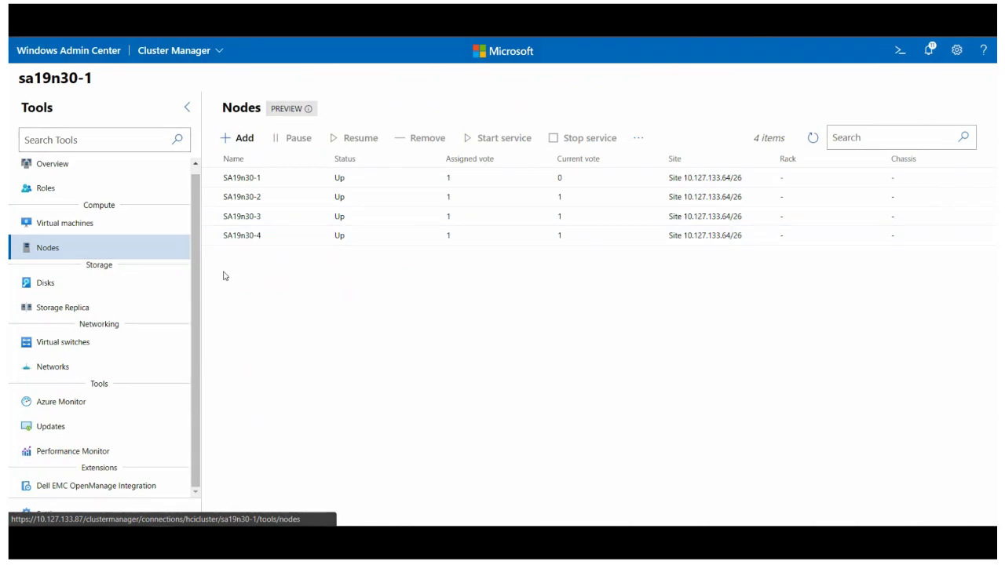
Review the sa19n30-2 ConvergedSwitch settings under Virtual switches and close them without saving.
click(93, 345)
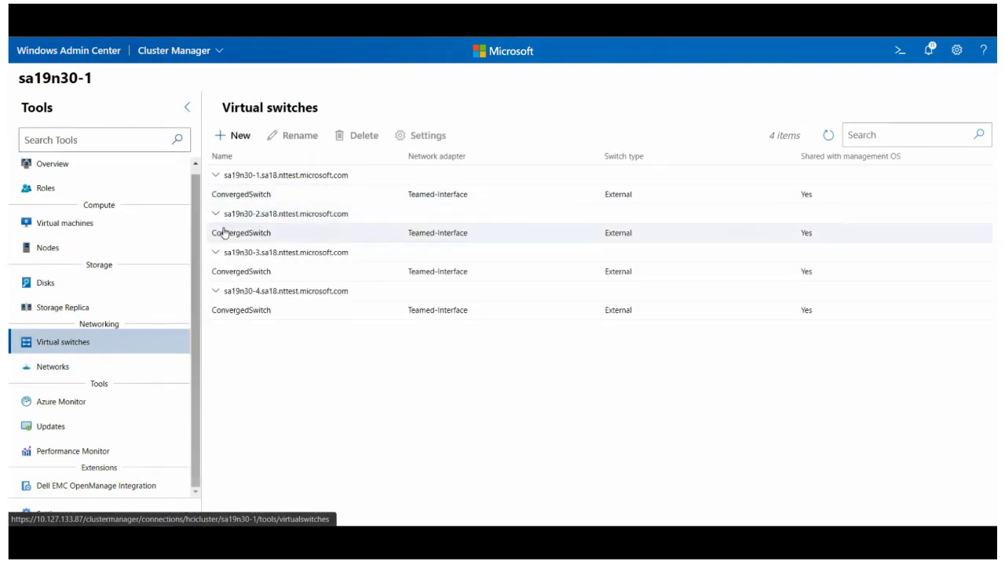
click(224, 232)
click(436, 142)
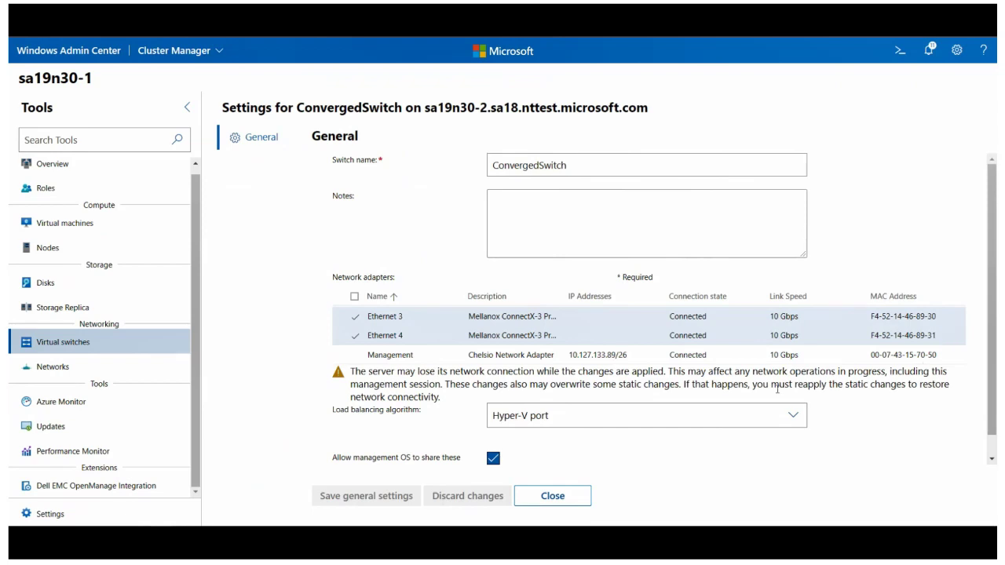
click(558, 499)
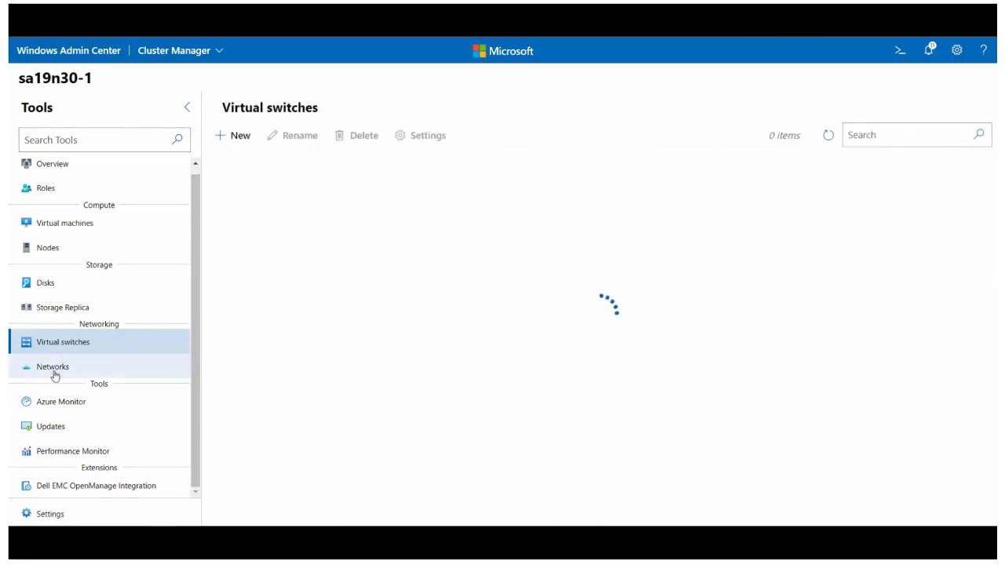
Inspect Cluster Network 1's details, enlarging the pane and checking the SA19n30-2 and SA19n30-3 Management adapters.
click(69, 370)
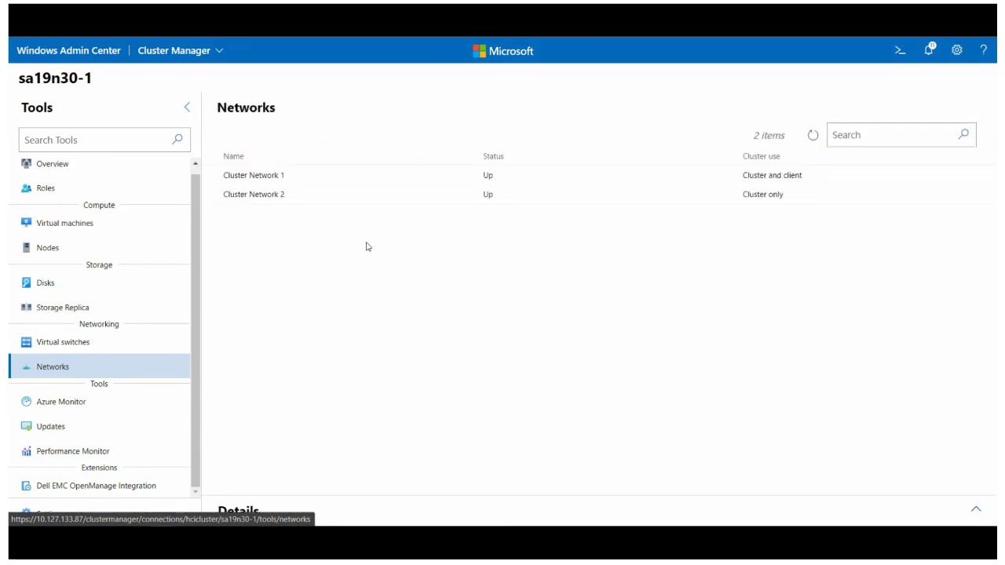
click(278, 175)
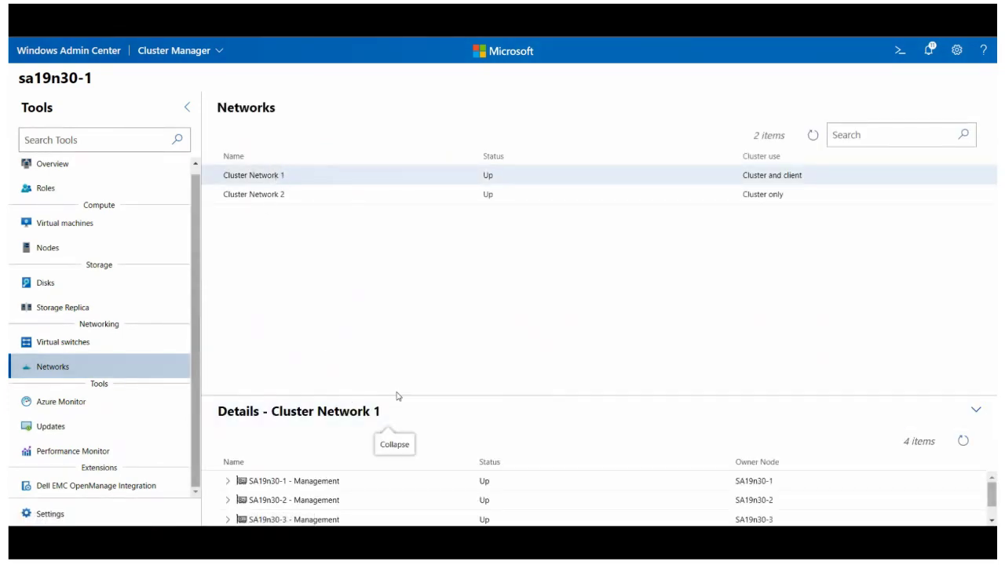
drag(396, 398, 413, 243)
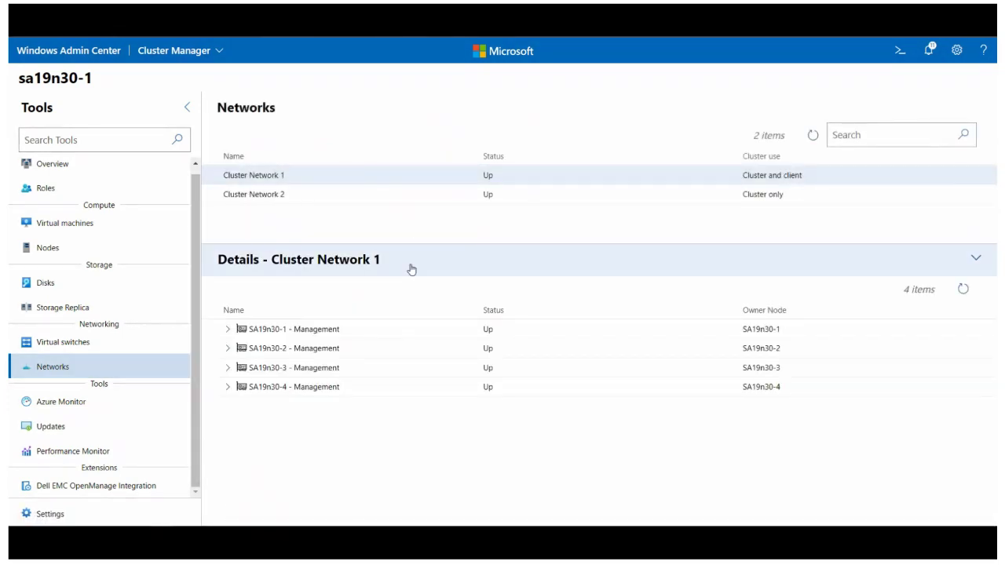
click(227, 349)
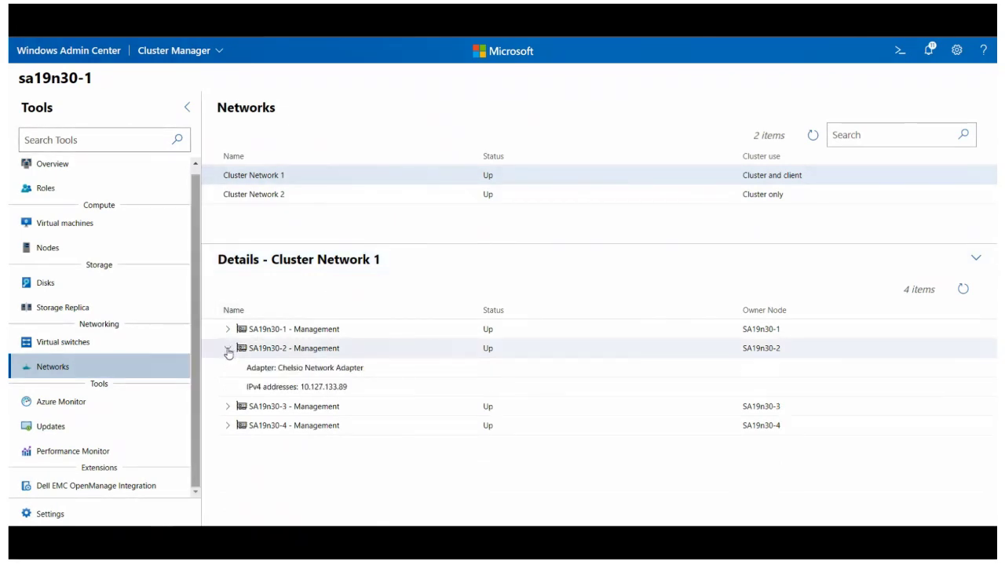
click(228, 349)
click(229, 368)
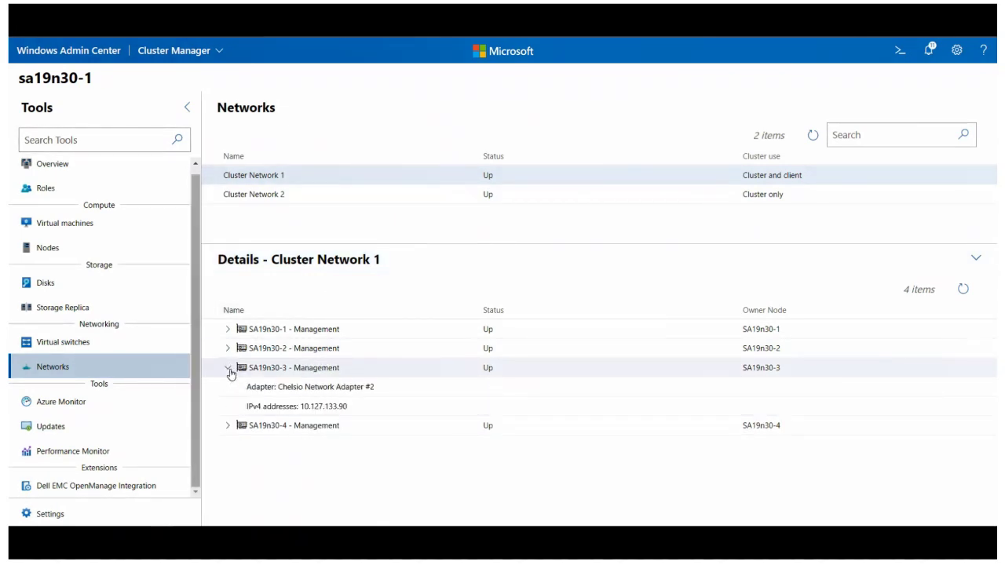
click(228, 368)
Show Cluster Network 2's details and check the SA19n30-2 vSMB2 adapter.
click(272, 195)
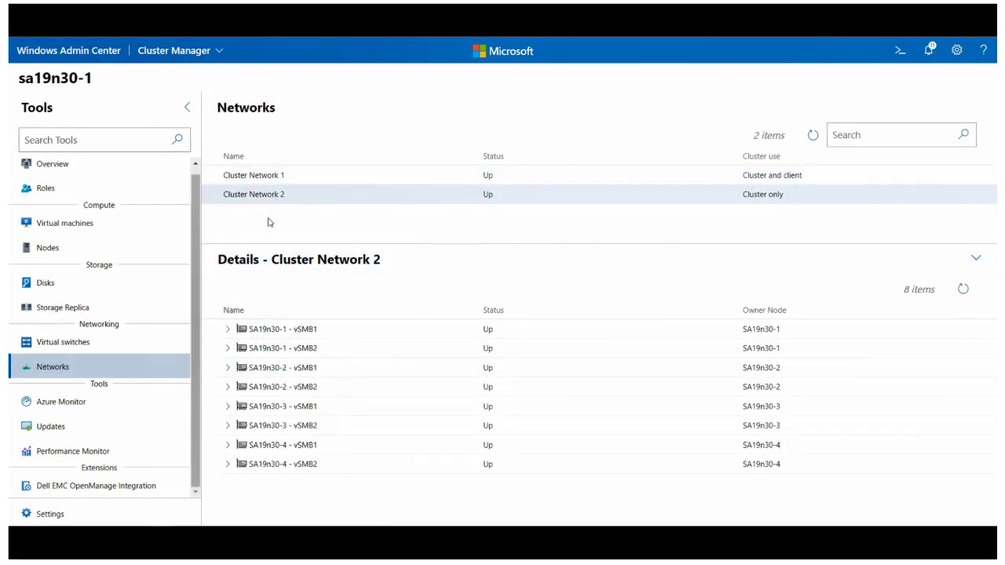
click(227, 387)
click(228, 388)
Check the cluster for OS updates, including KB4586811, then leave for Overview, triggering the stop prompt.
click(97, 427)
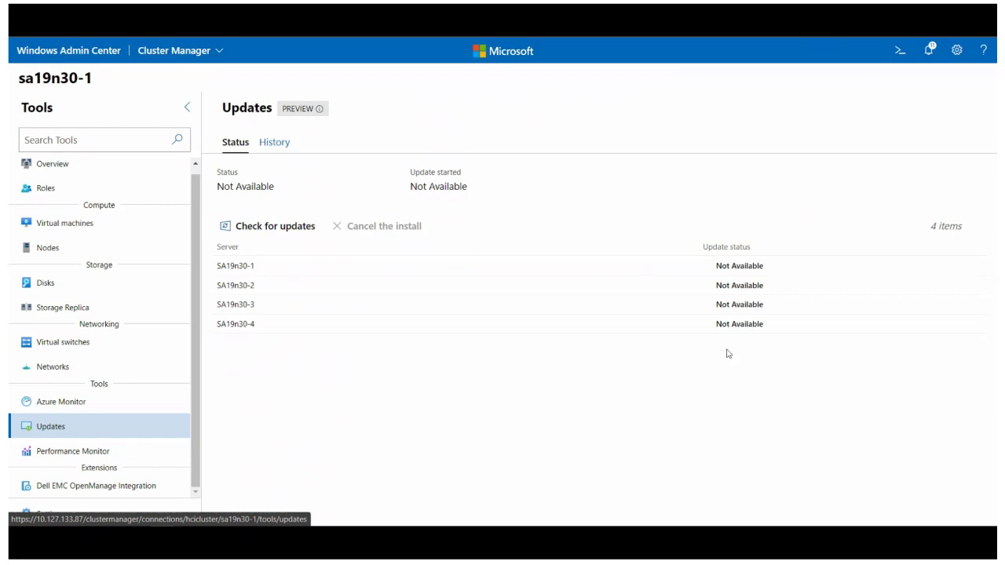
click(296, 230)
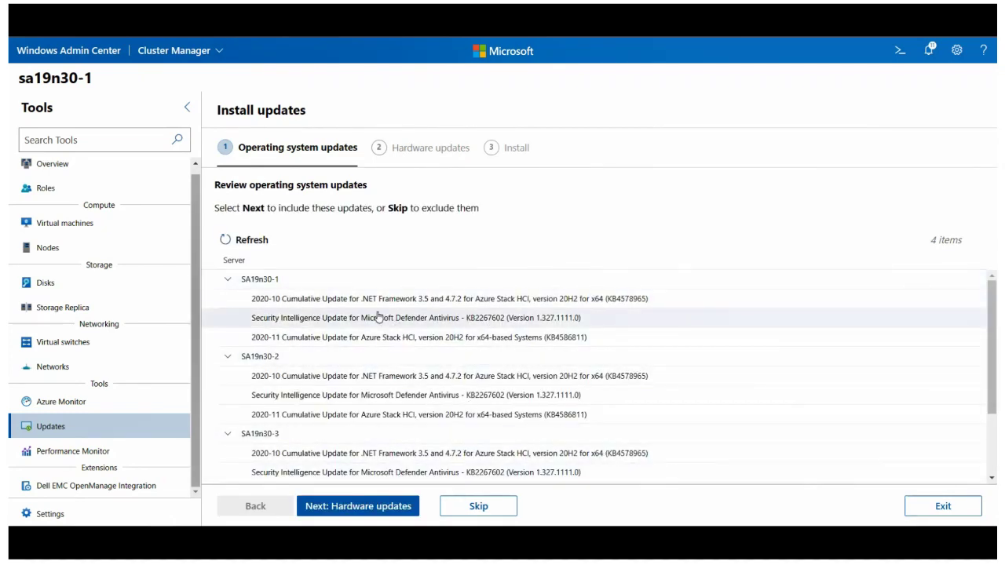
click(86, 163)
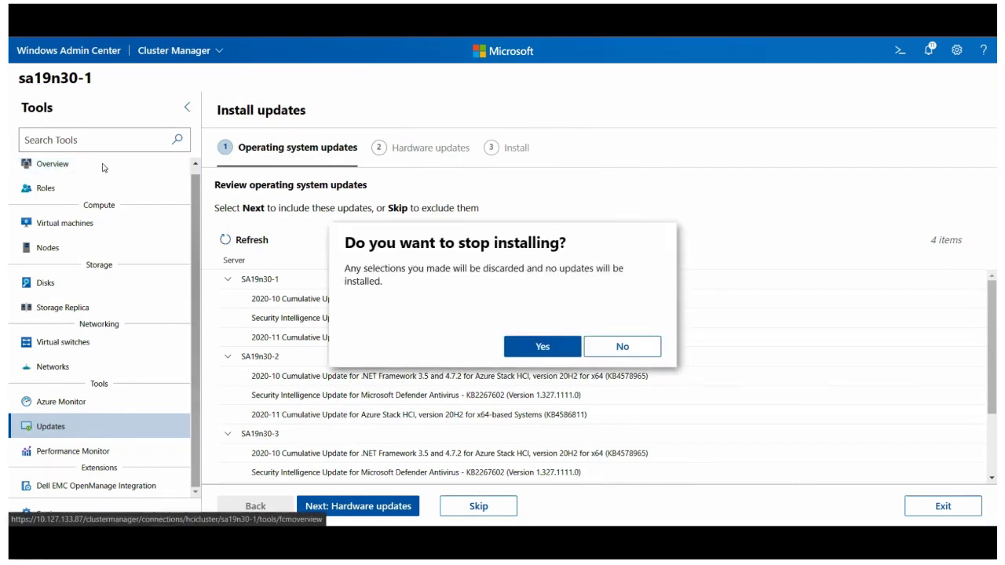
Confirm stopping the update installation and return to the Cluster connections list of four clusters.
click(543, 347)
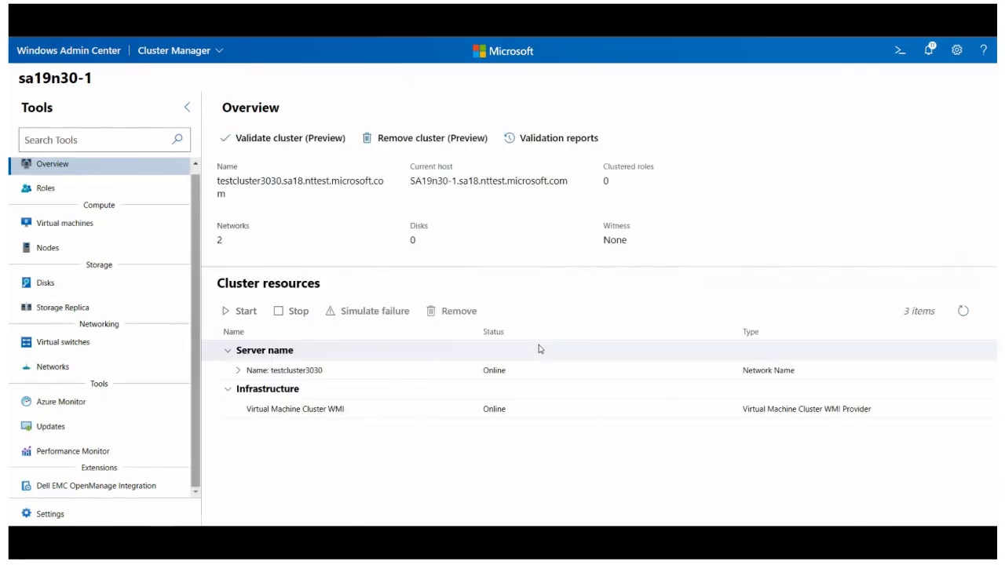
key(alt+Tab)
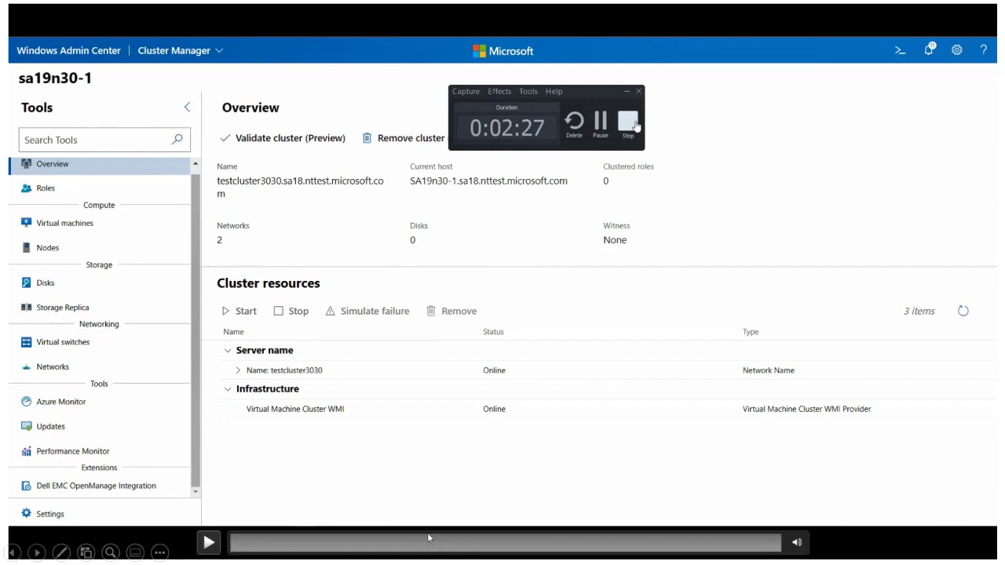
key(space)
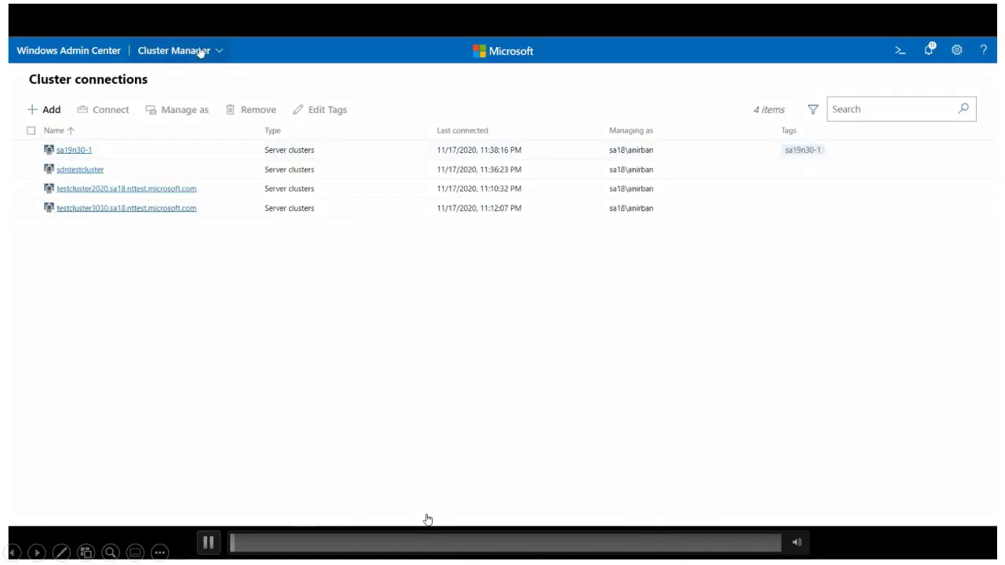
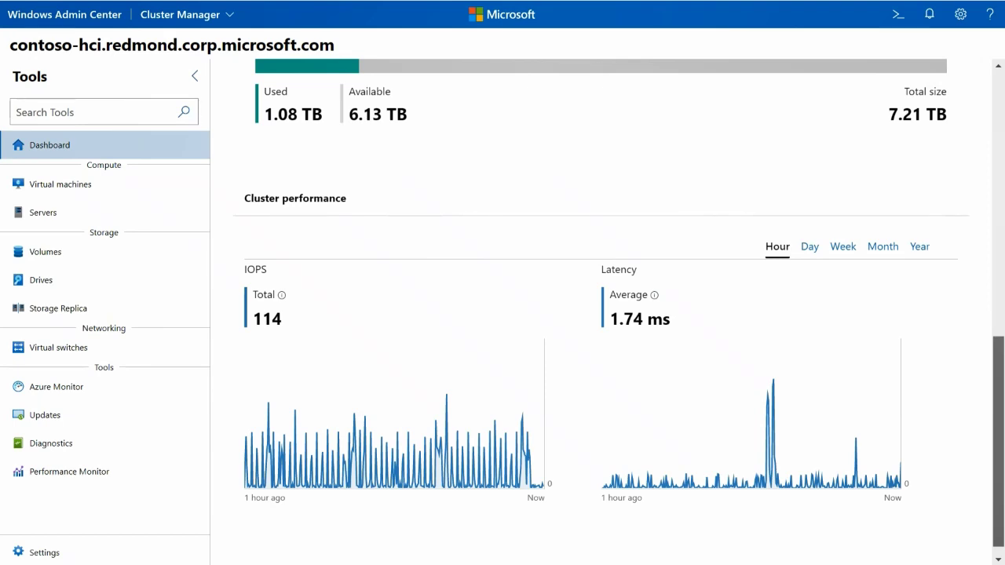
Show cluster performance for Day, Week and Month, then open the Virtual machines list.
click(811, 245)
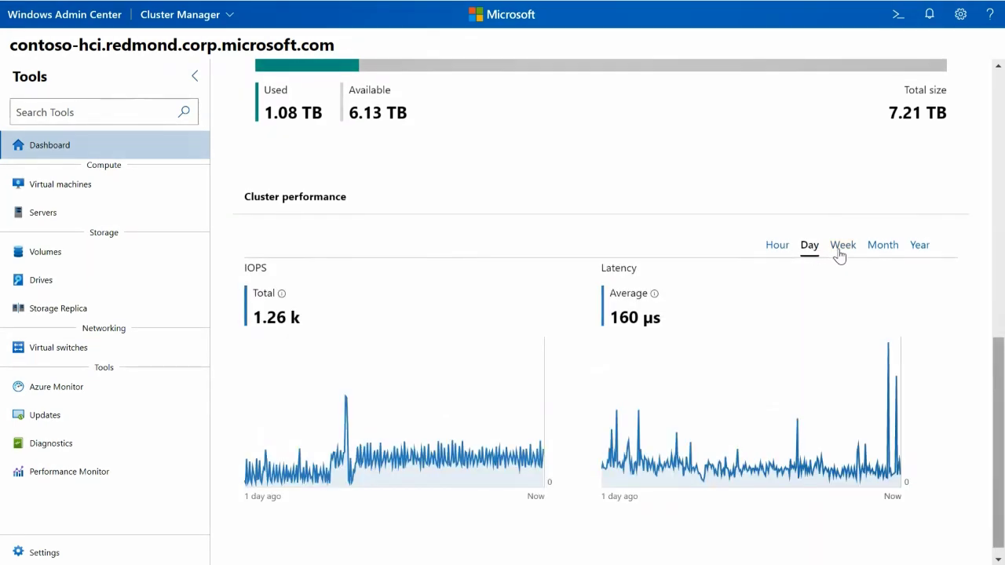
click(844, 249)
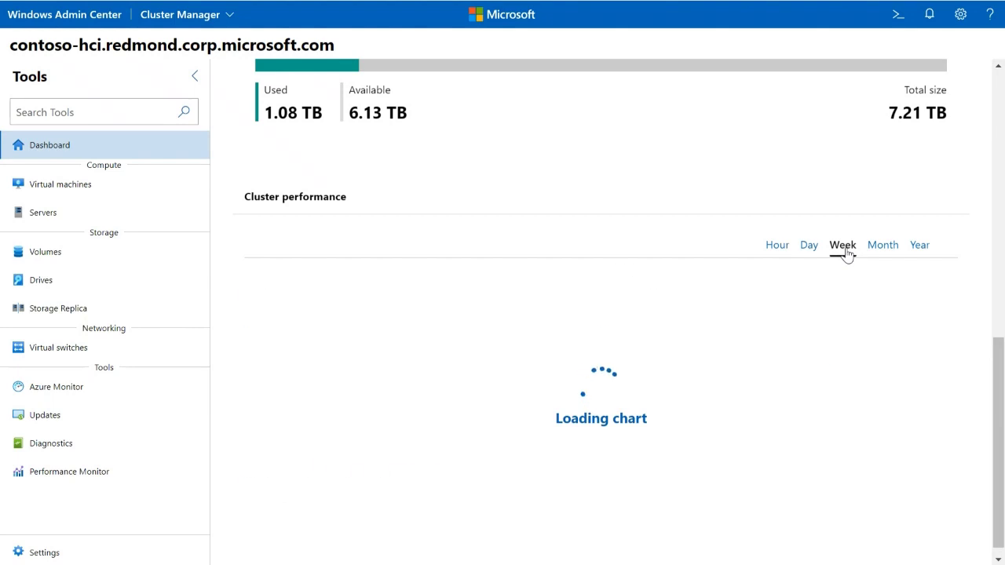
click(873, 250)
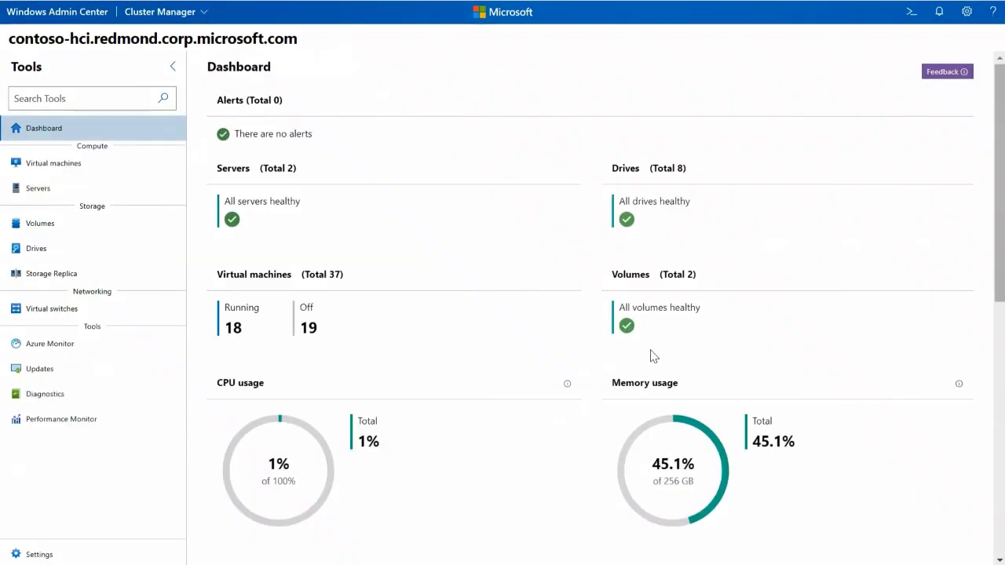
click(76, 173)
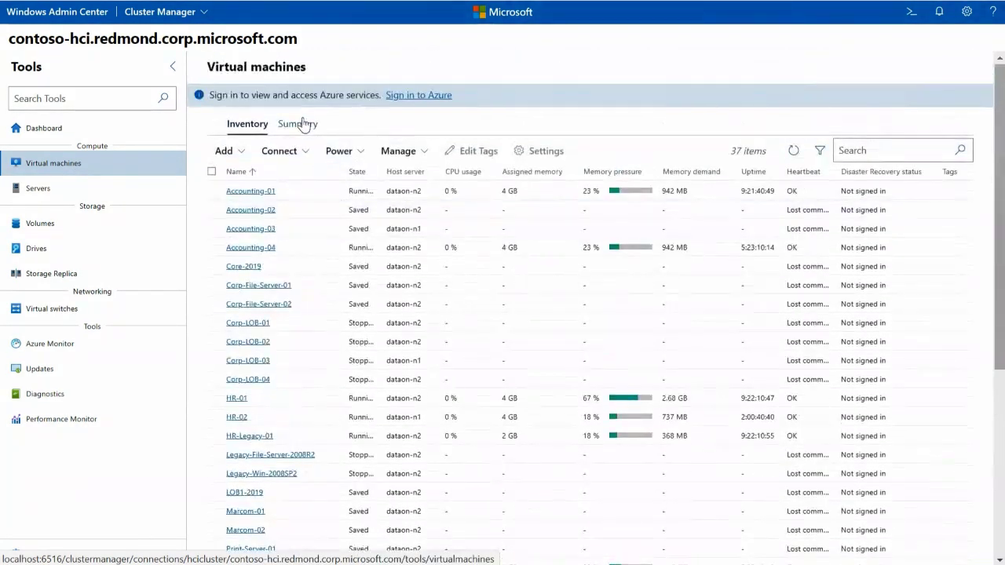
click(303, 125)
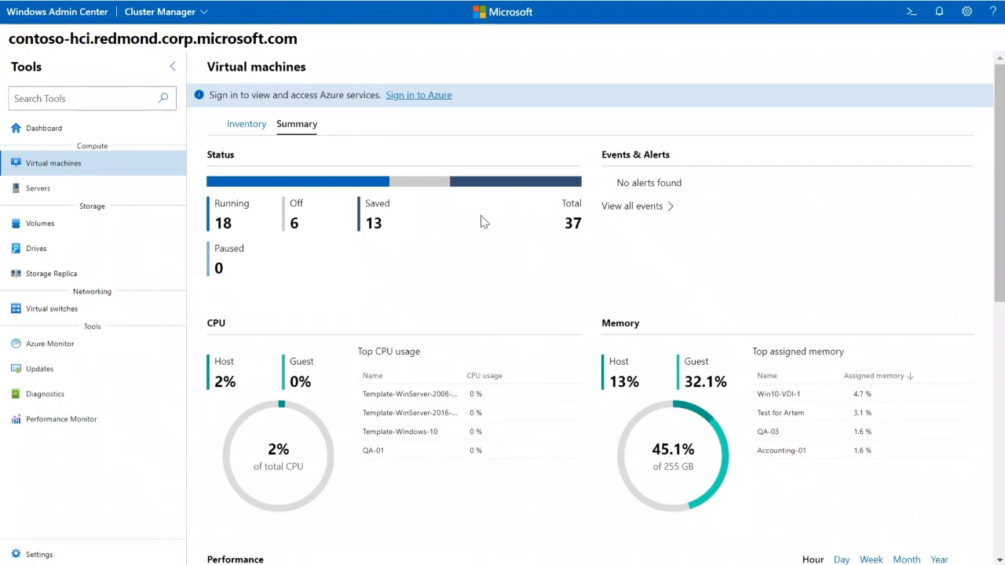
scroll(606, 222, down, 2)
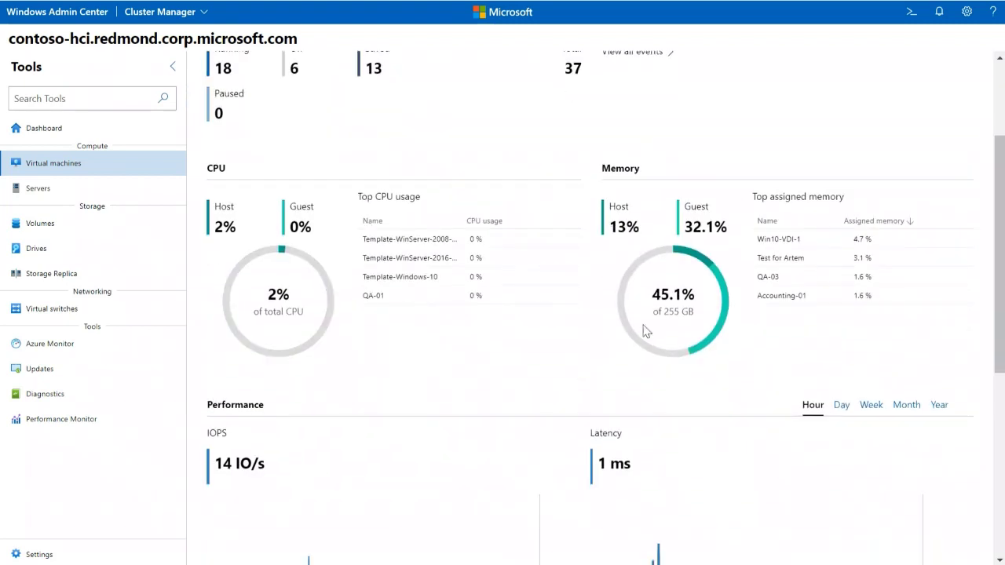
scroll(869, 292, down, 2)
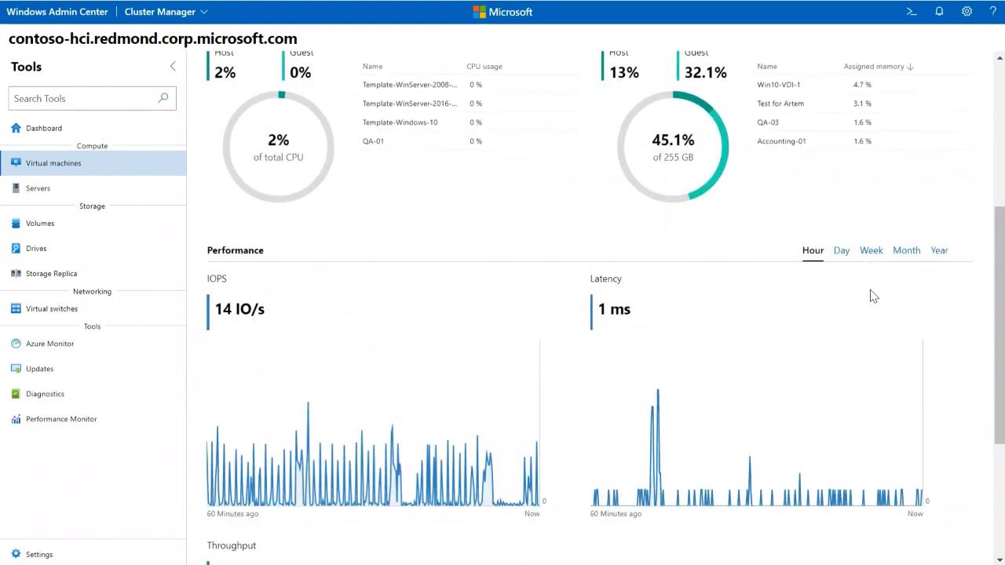
scroll(518, 338, down, 2)
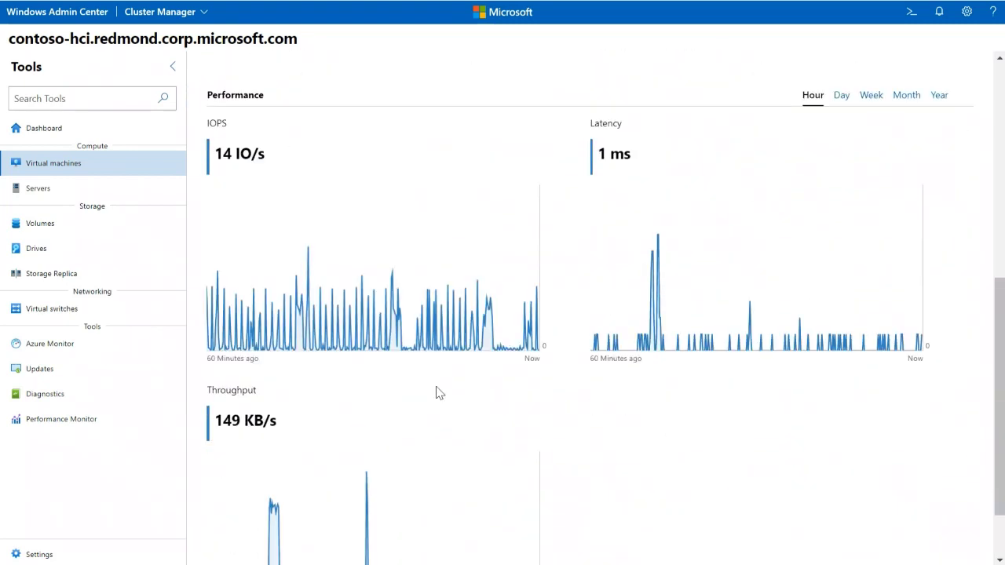
scroll(706, 330, up, 1)
click(841, 174)
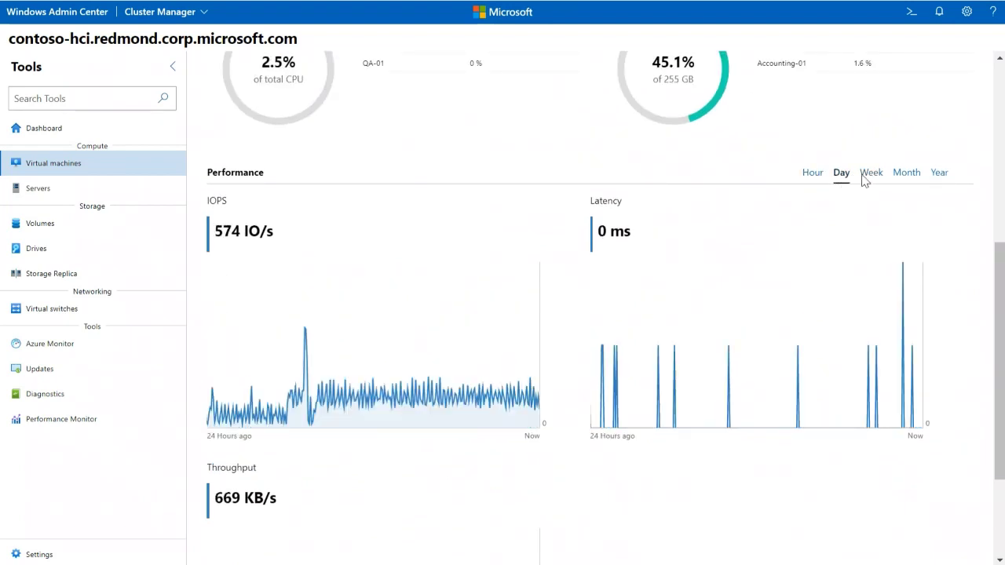
click(868, 173)
click(906, 174)
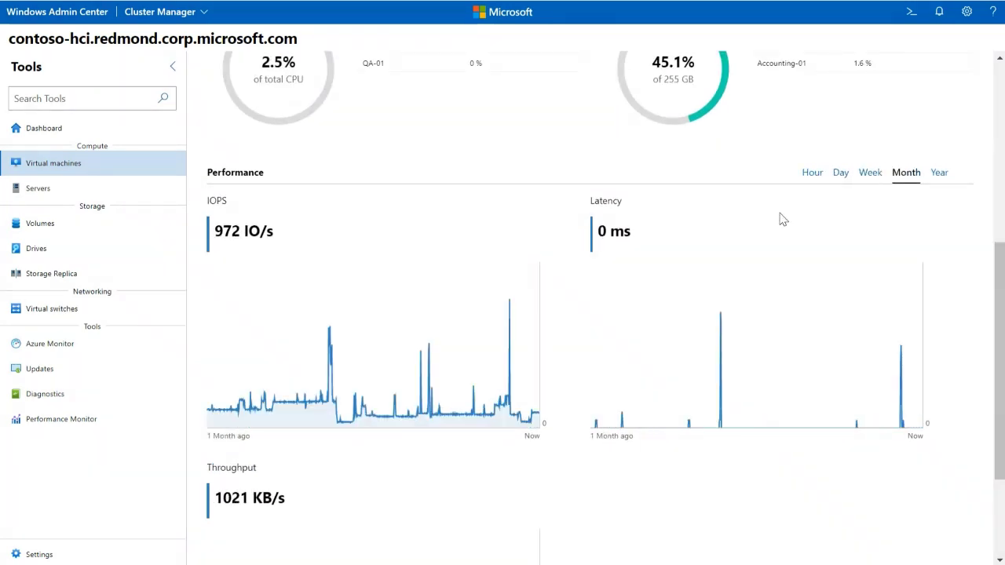
scroll(758, 242, down, 2)
scroll(750, 245, up, 6)
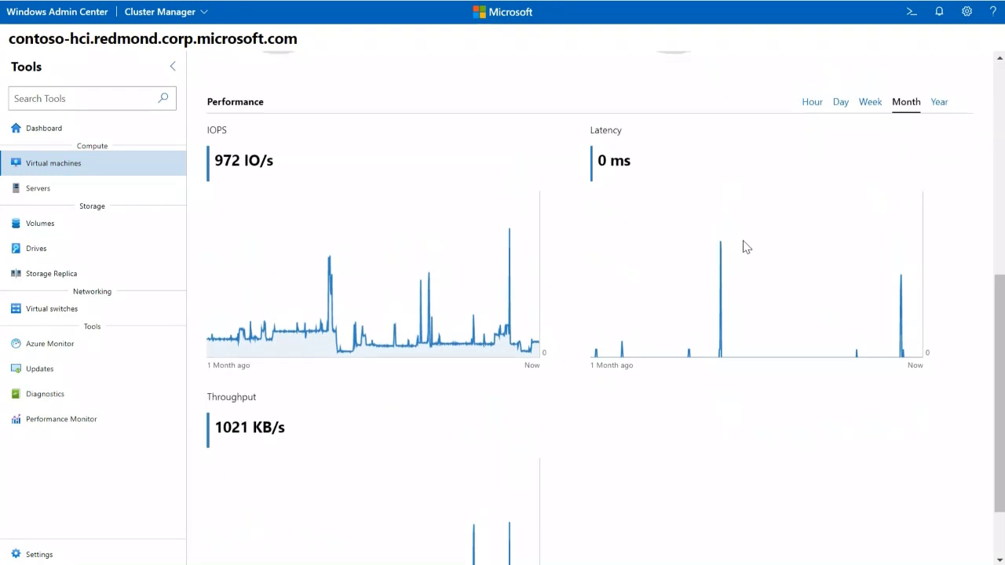
scroll(744, 246, up, 1)
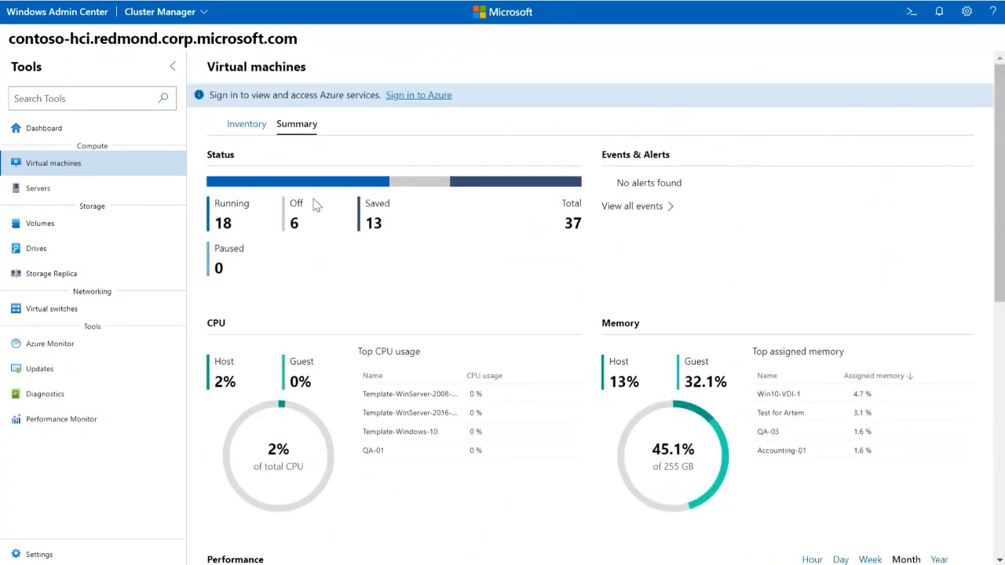
click(252, 135)
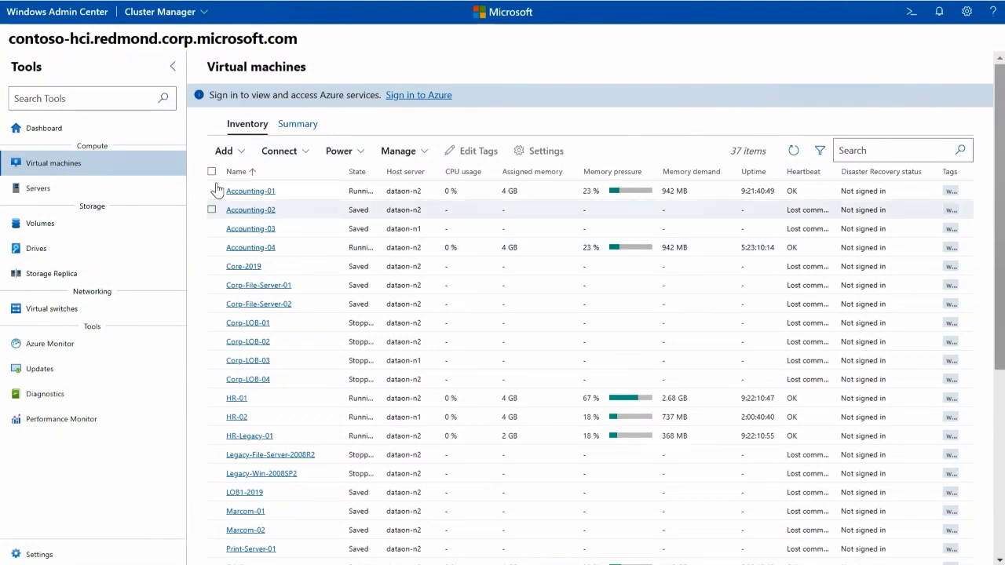
Collapse the Tools pane to widen the 37-VM inventory list.
click(168, 69)
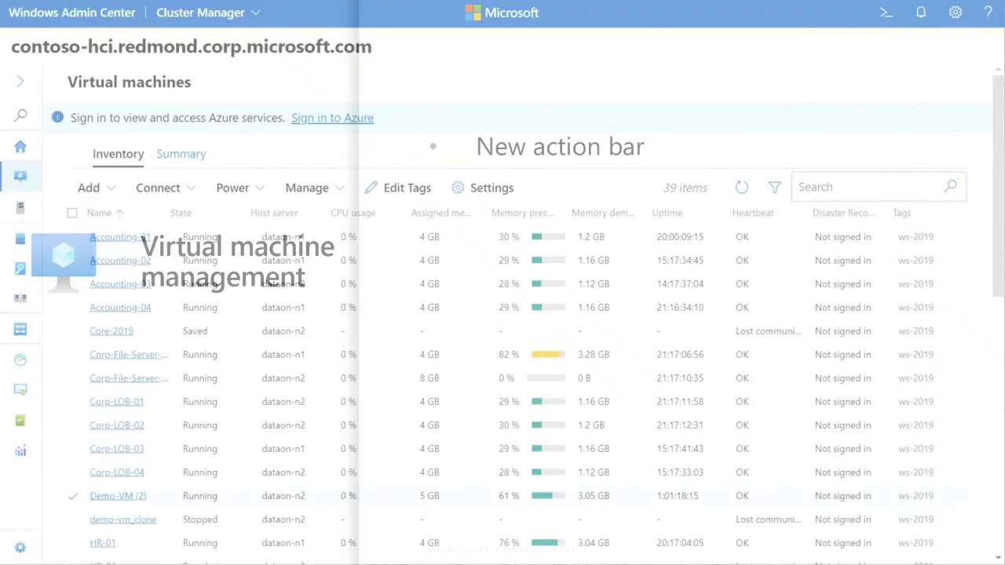
click(105, 187)
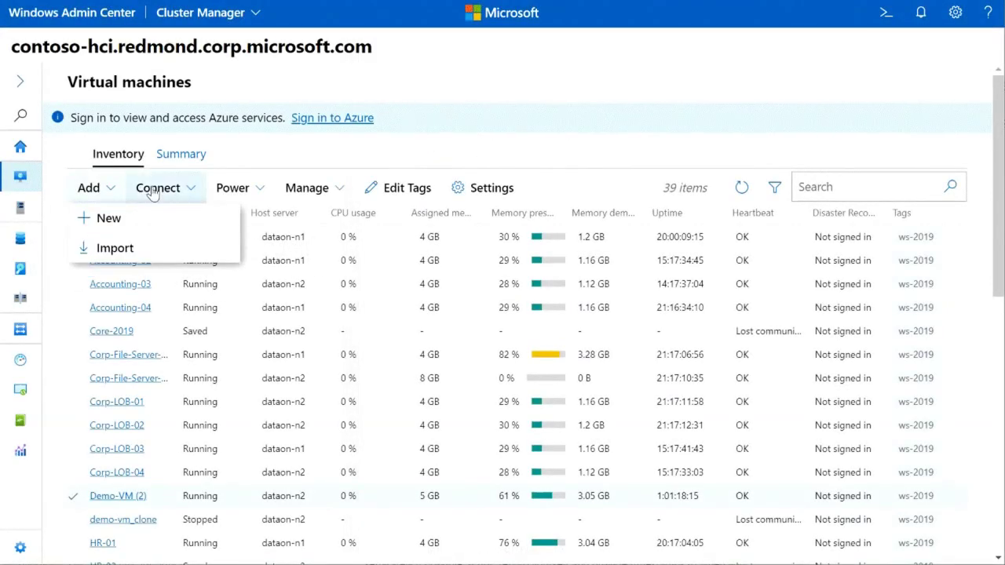
click(154, 191)
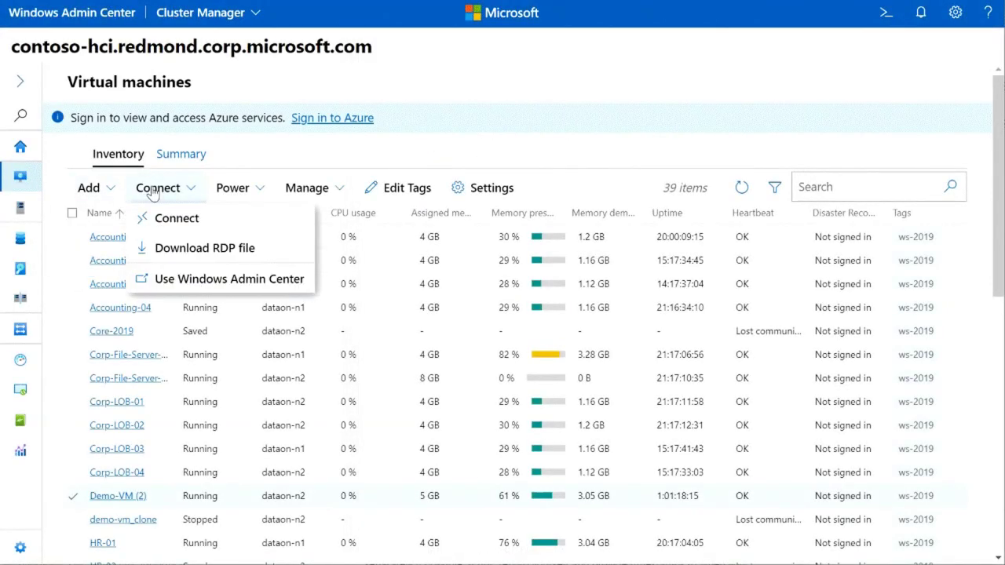
click(233, 190)
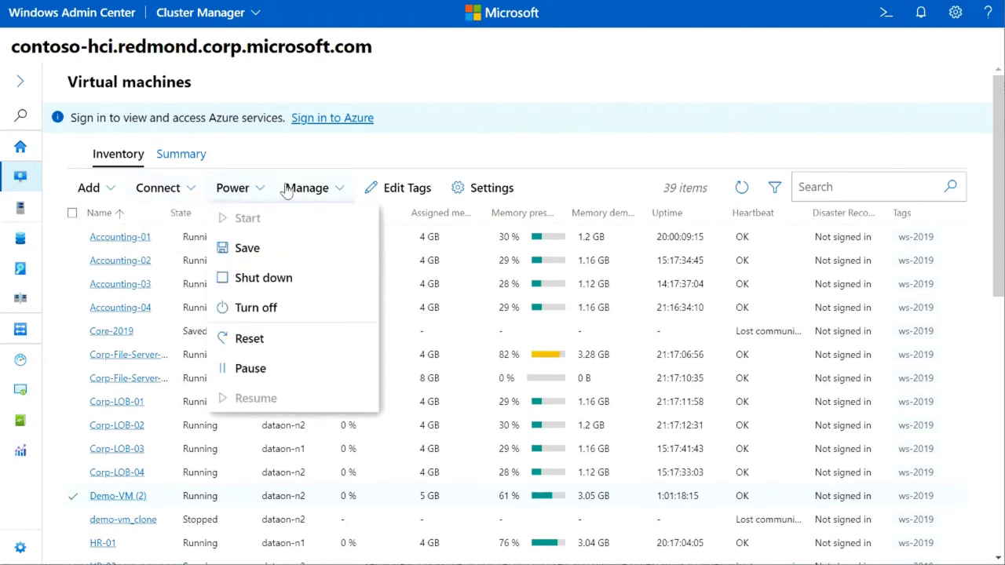
click(287, 191)
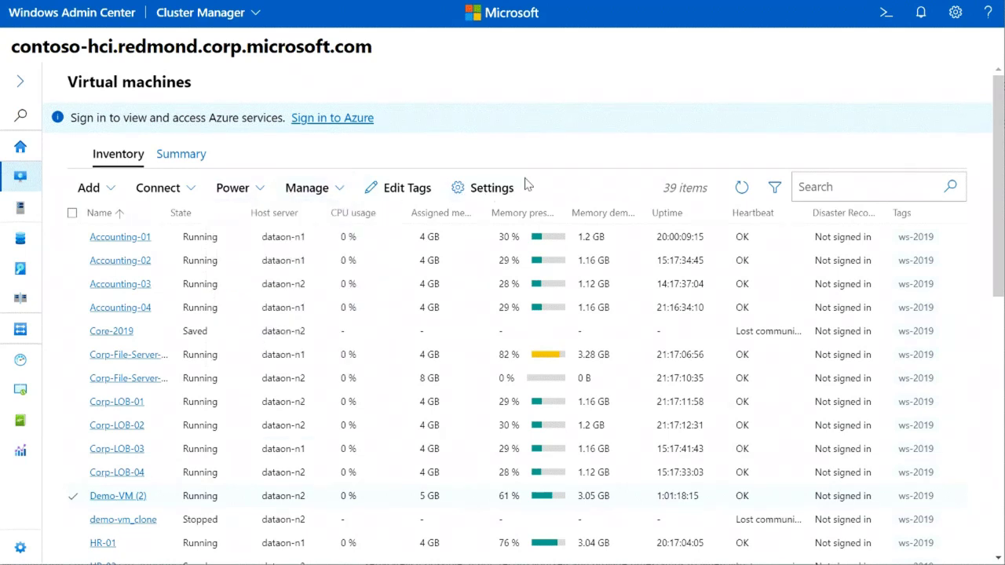
click(106, 189)
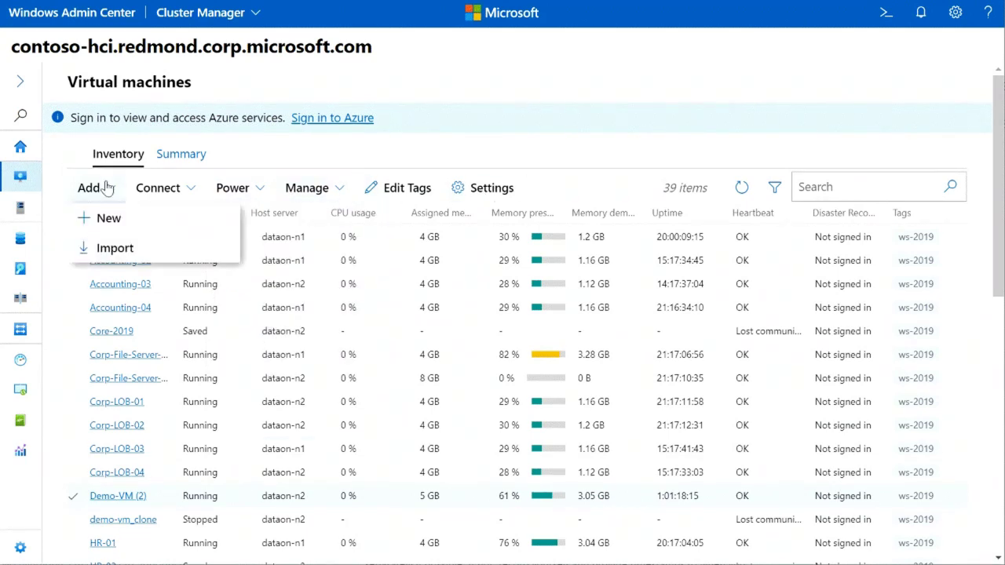
click(153, 194)
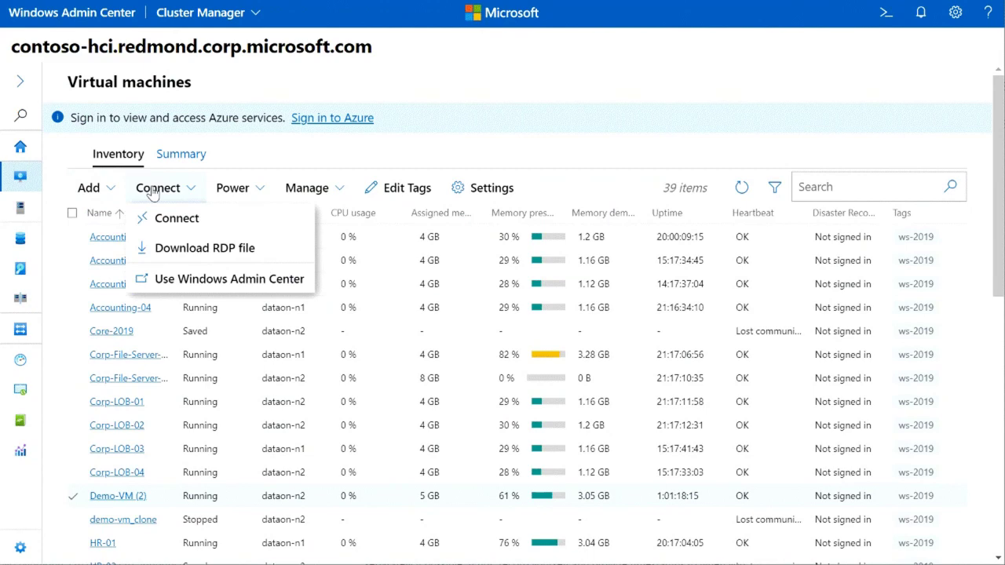
click(234, 192)
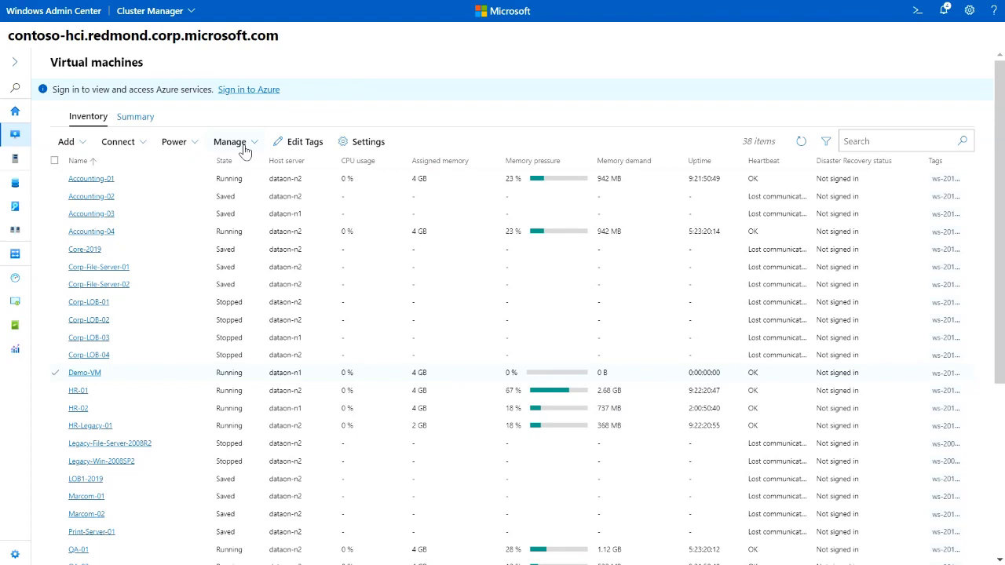
Move only Demo-VM's storage, all files together, to C:\ClusterStorage\Data\VMs and check its progress.
click(244, 142)
click(275, 165)
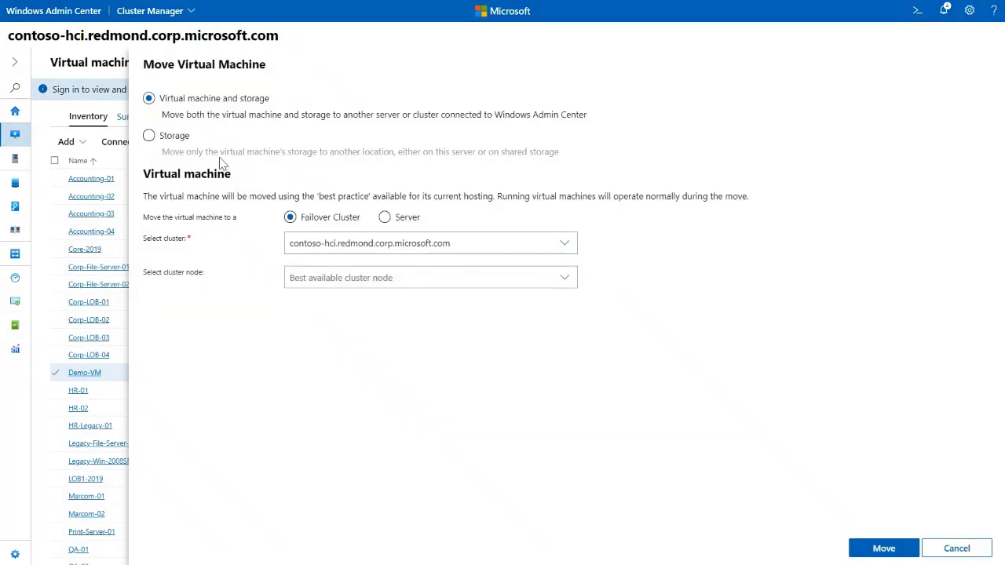
click(148, 136)
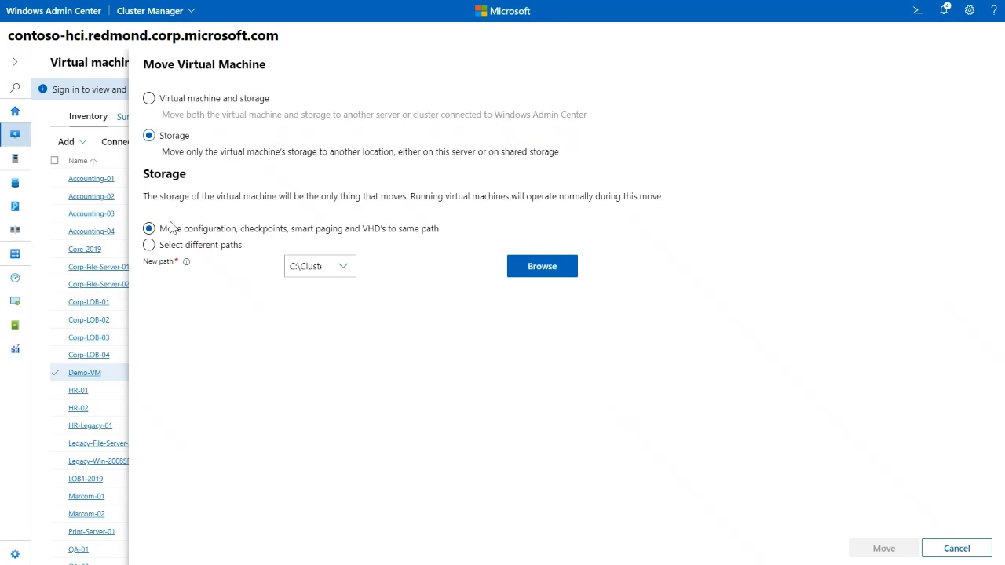
click(171, 245)
click(150, 228)
click(339, 265)
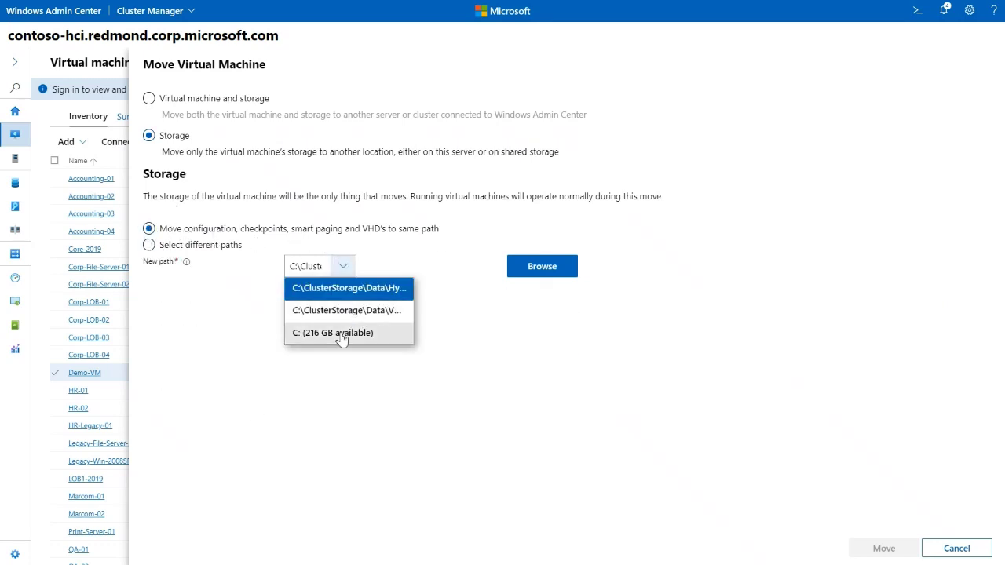
click(348, 291)
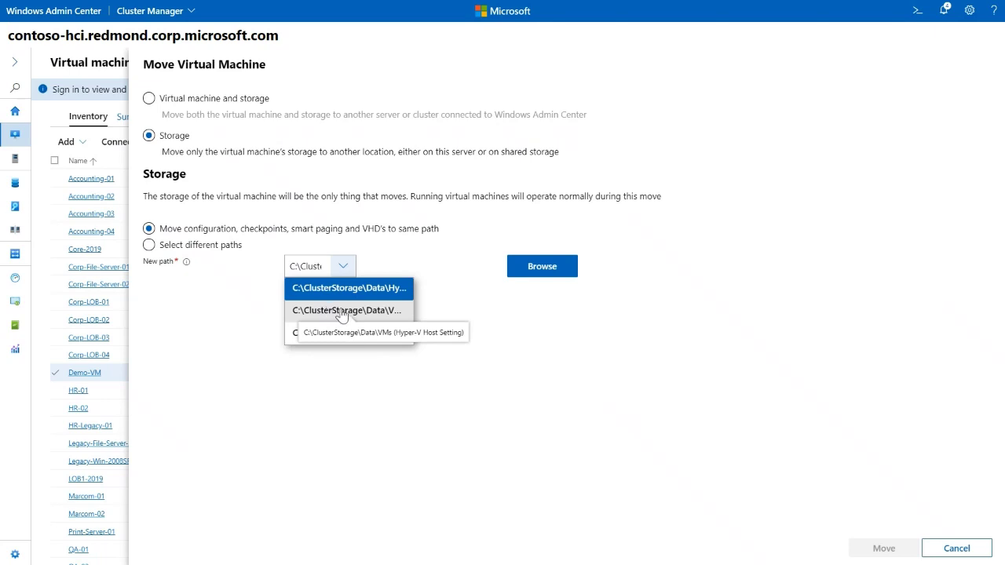
click(333, 311)
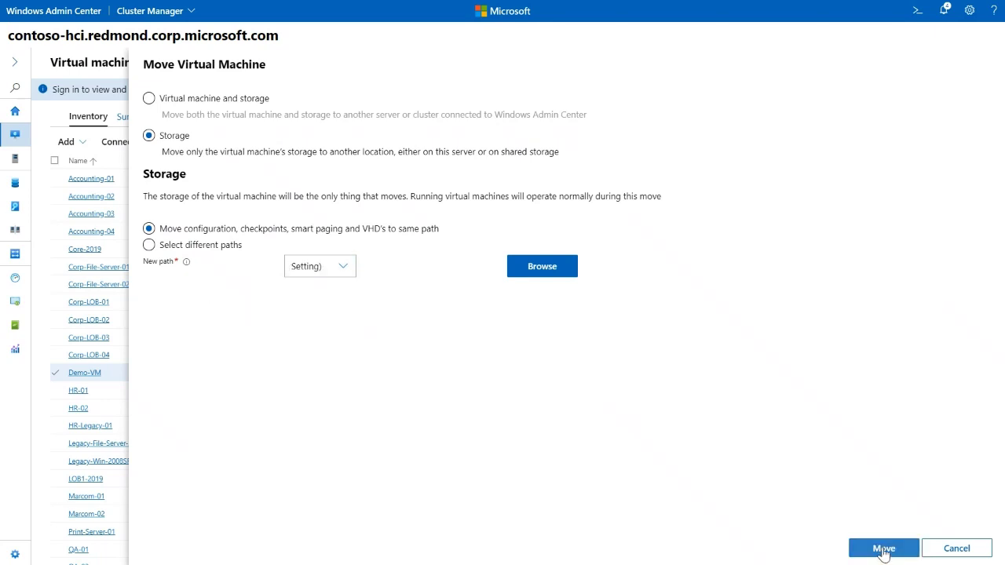
click(883, 550)
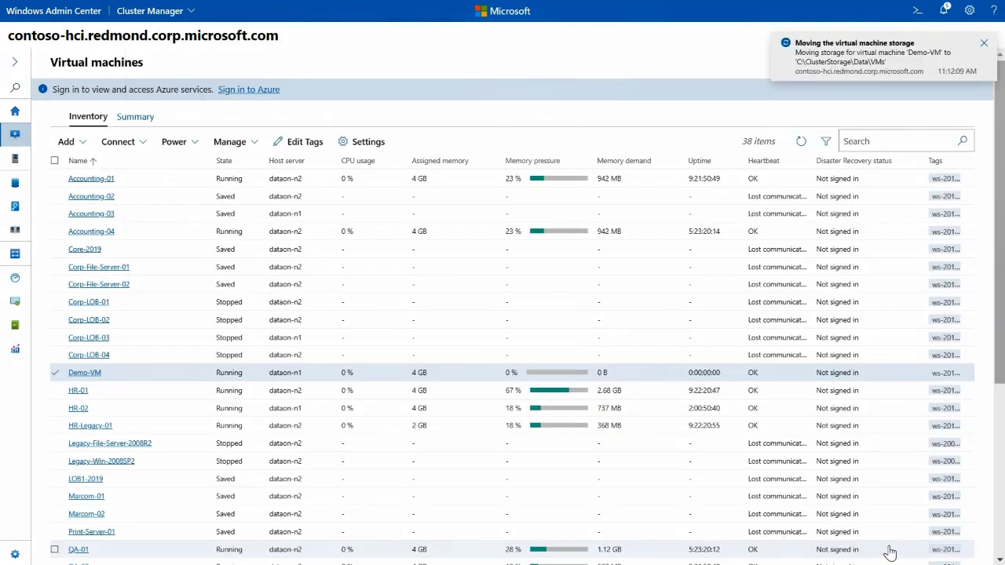
click(943, 10)
click(943, 10)
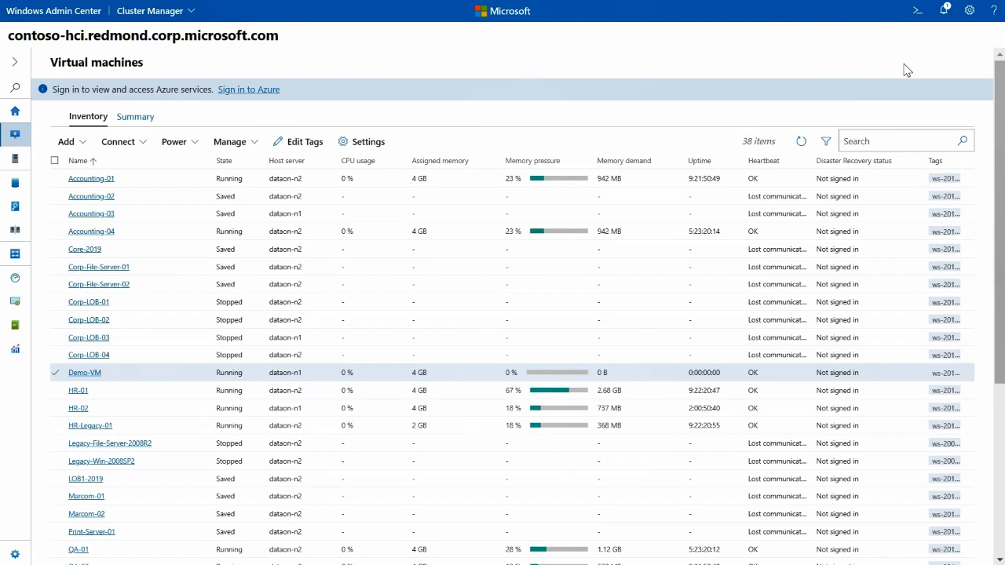
Begin a storage-only move of Demo-VM again, then abandon it.
click(236, 142)
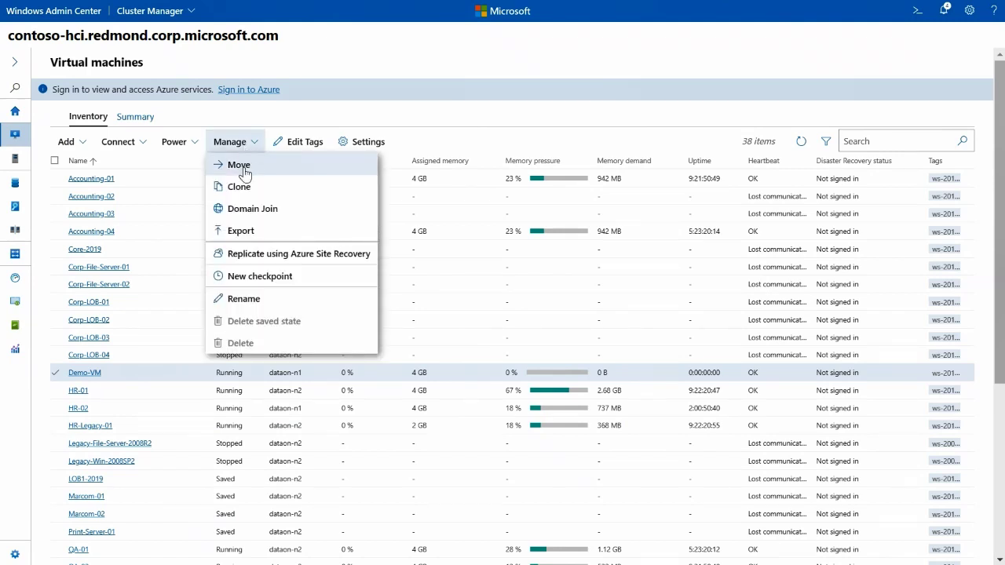
click(241, 165)
click(149, 137)
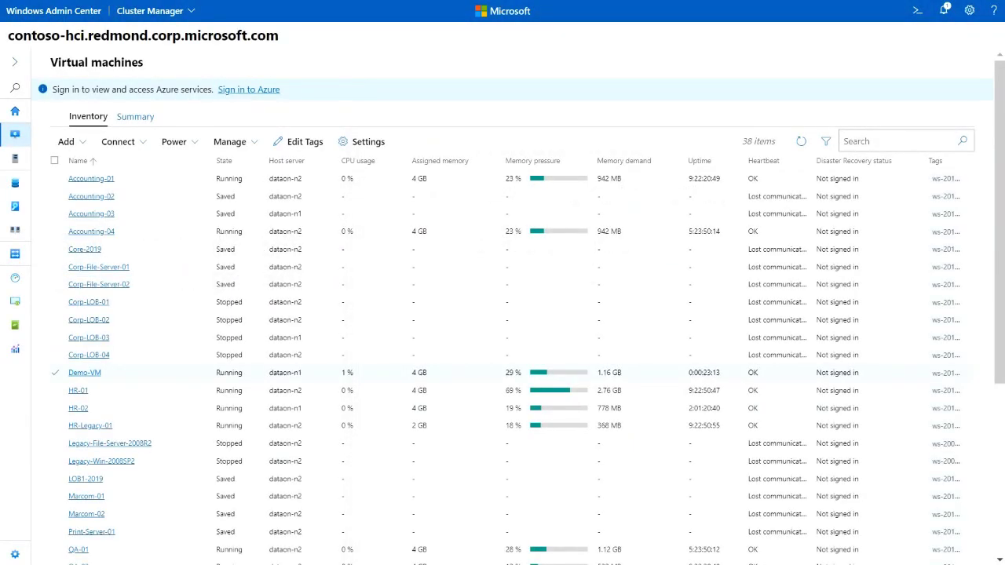
Start a Domain Join for Demo-VM with domain redmond.corp.microsoft.com.
click(230, 141)
click(251, 206)
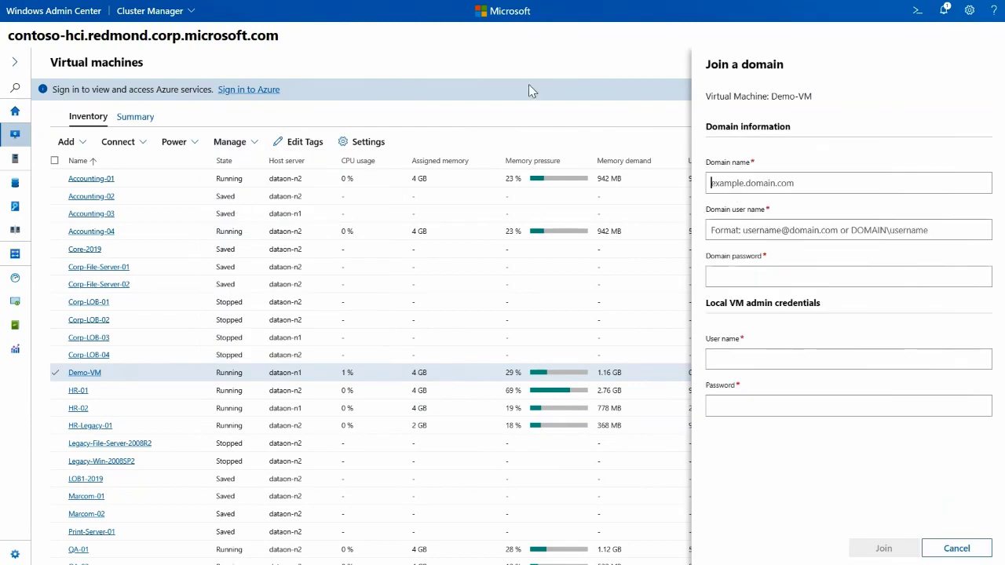
text(redmond.)
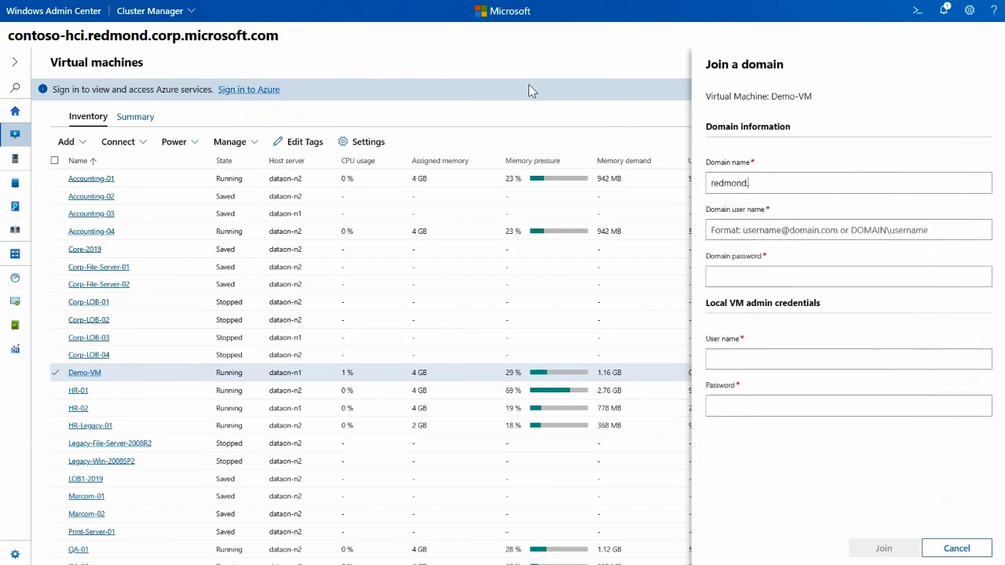
text(corp.microsoft.com)
key(Tab)
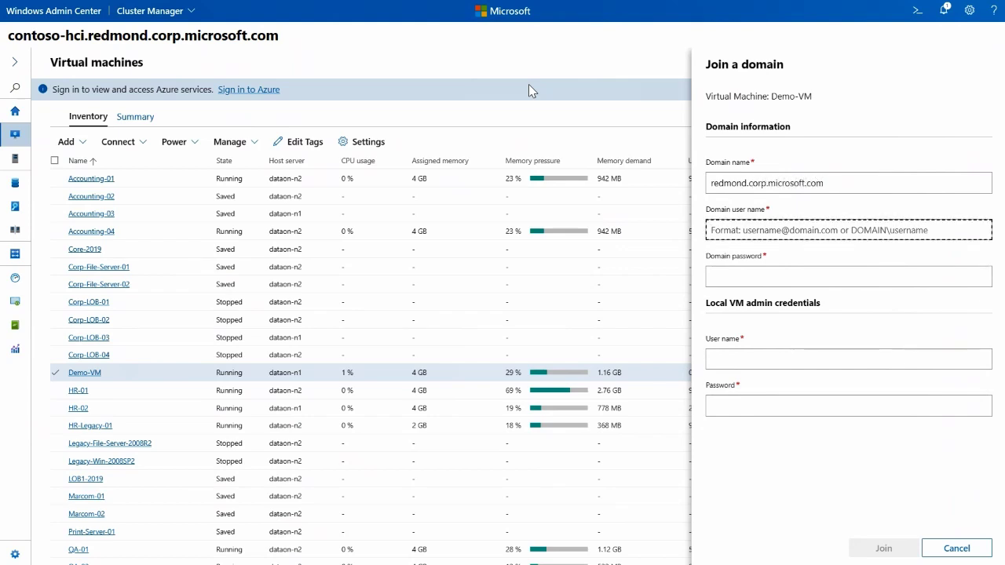
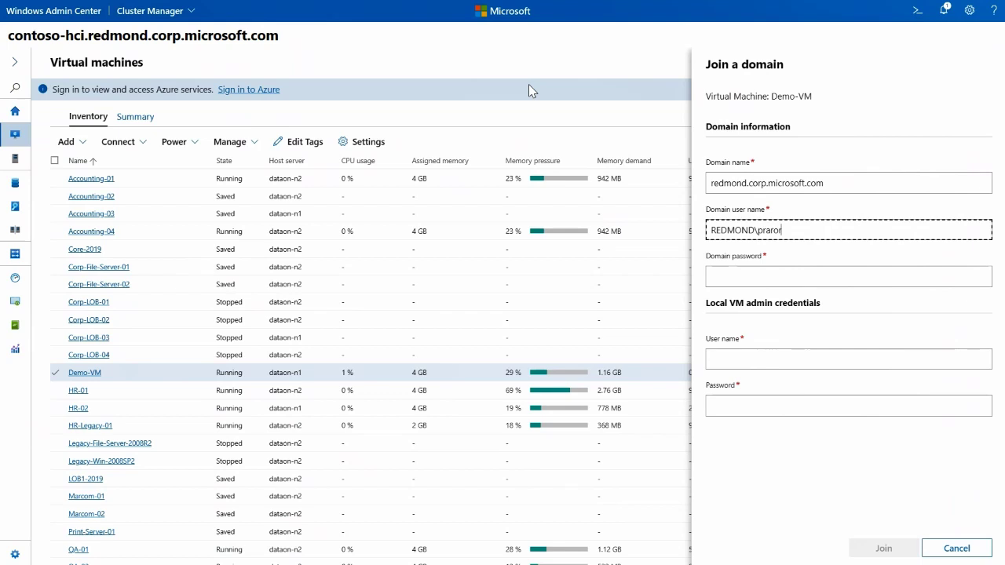
Enter the domain credentials and local Administrator credentials, then join and accept the restart.
key(Tab)
text(**********)
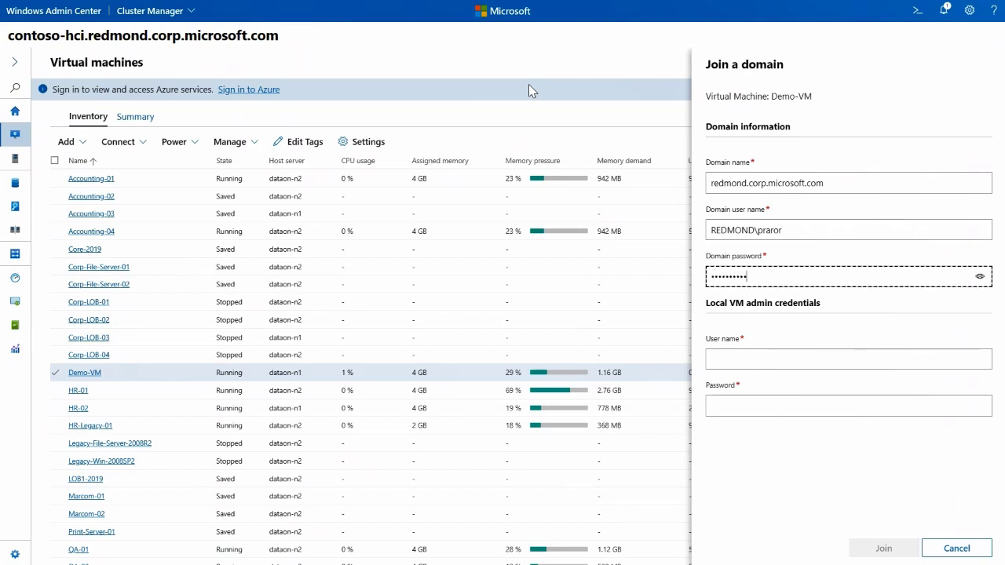
key(Tab)
text(Administrator)
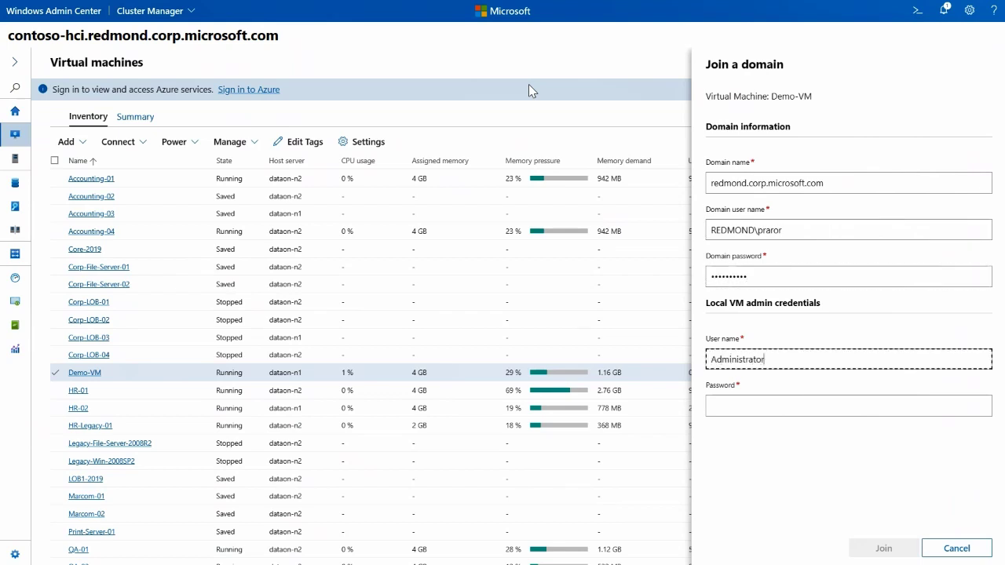
key(Tab)
text(**********)
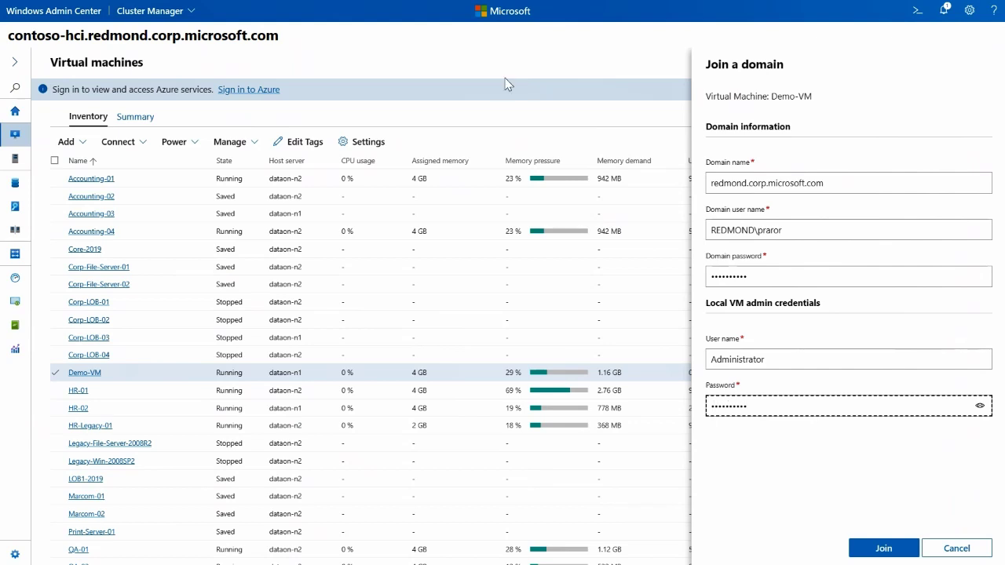
click(884, 551)
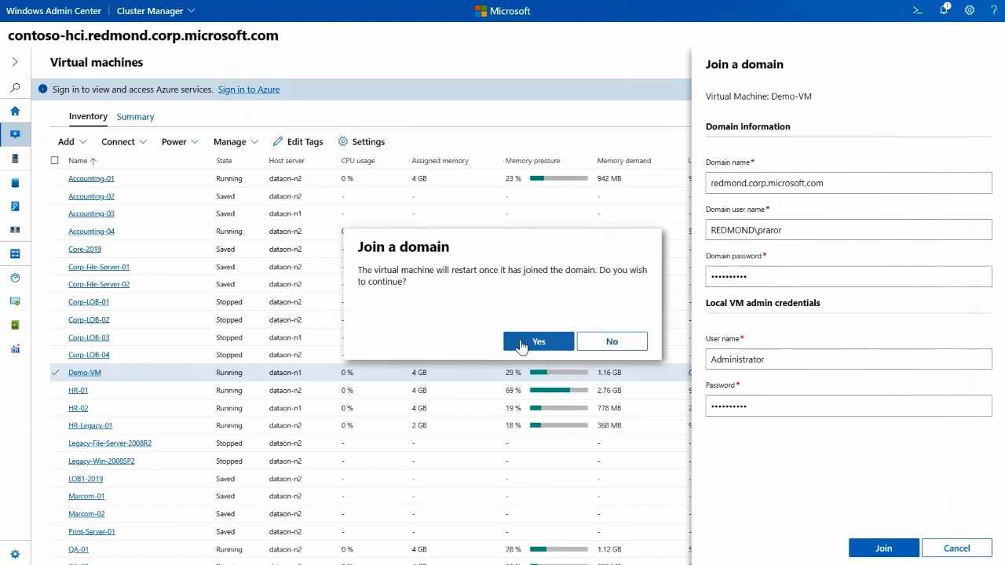
click(521, 344)
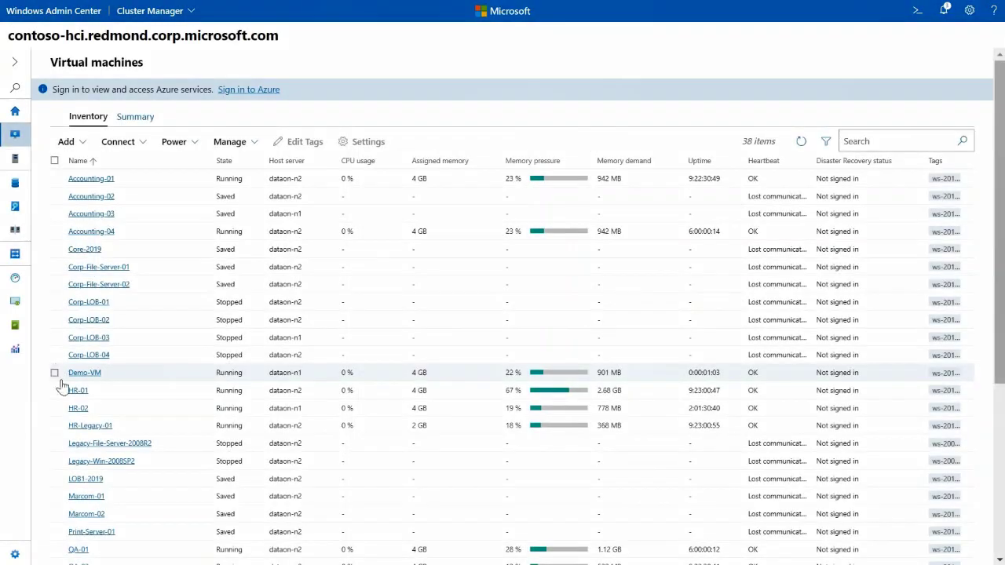
Select Demo-VM and show its Connect options.
click(55, 373)
click(122, 142)
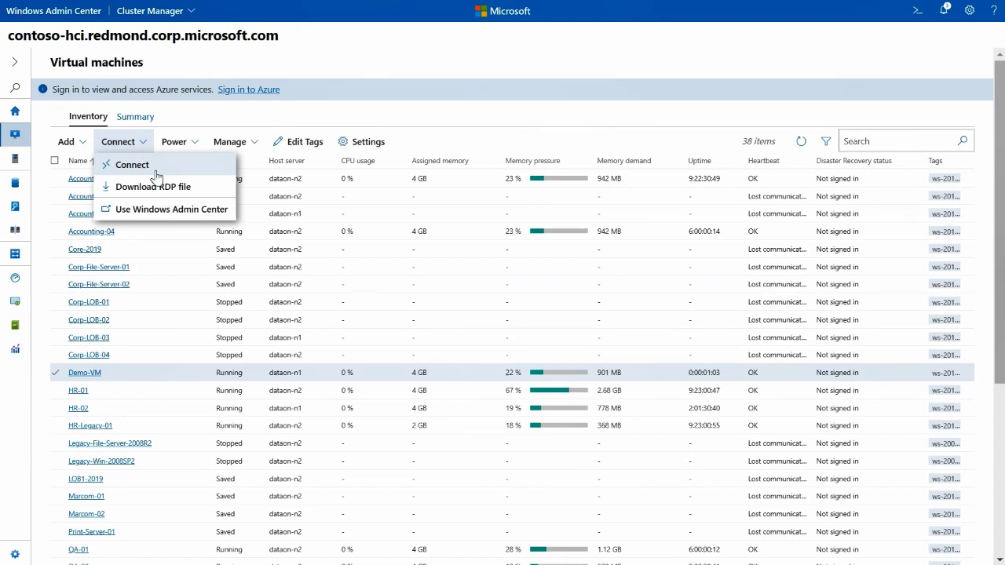
Manage Demo-VM in Windows Admin Center, signing in as Administrator with the pasted password.
click(136, 211)
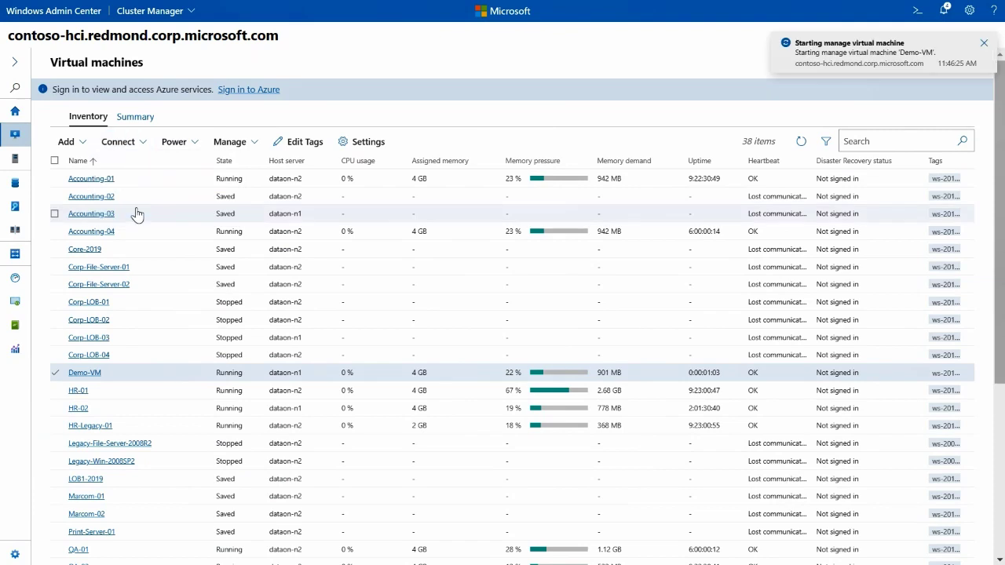
click(745, 196)
text(Ad)
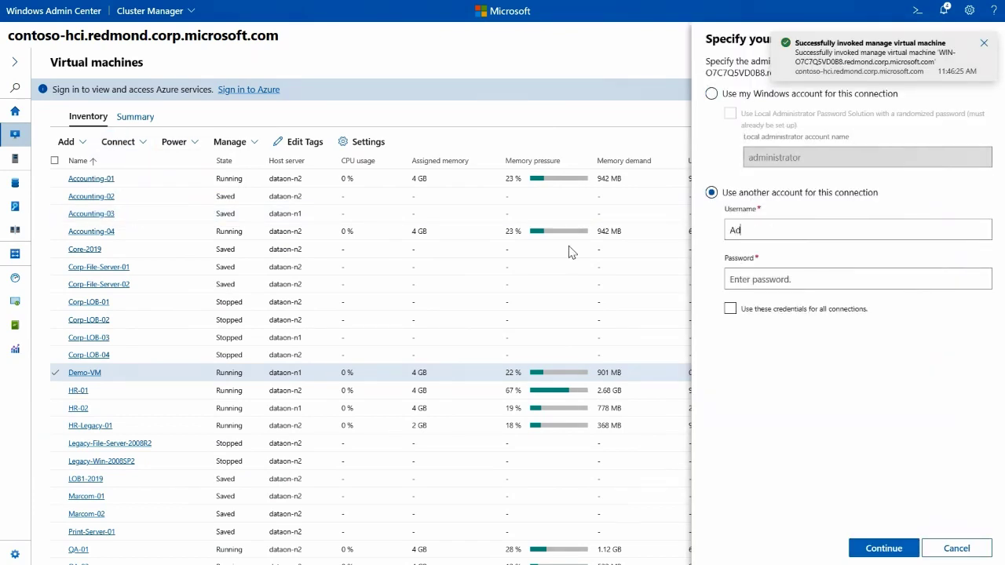
text(ministrator)
key(Tab)
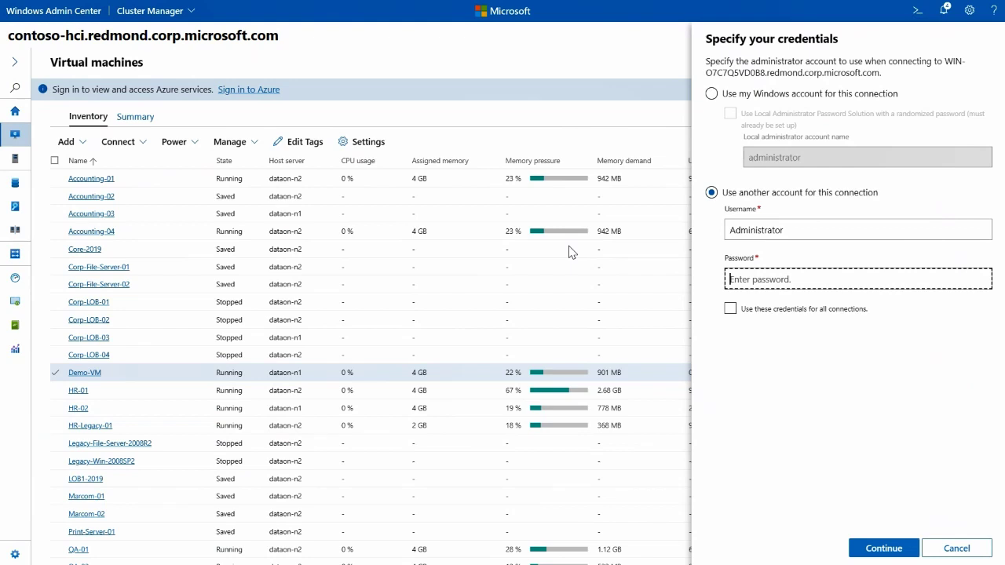
key(ctrl+v)
click(881, 549)
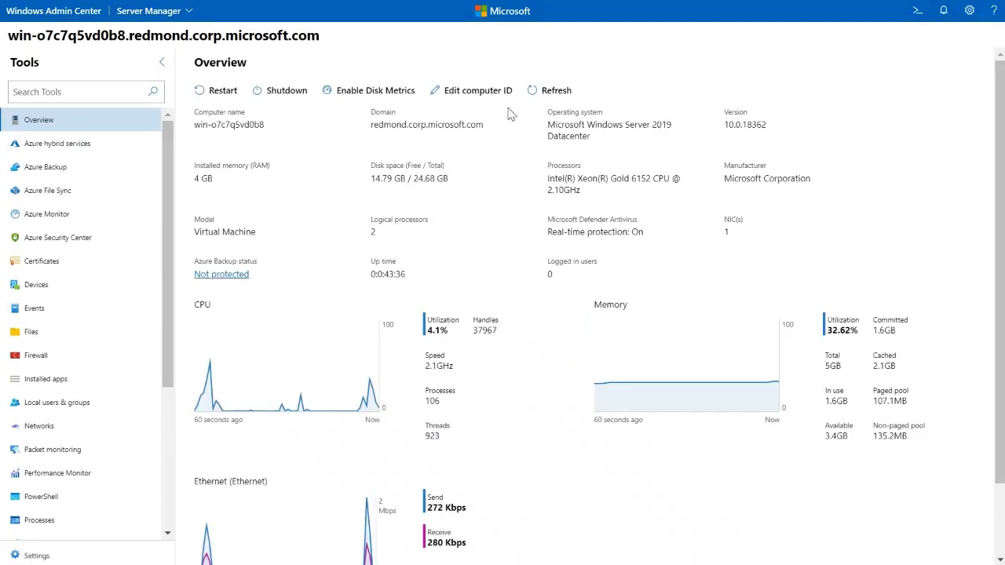
drag(485, 124, 445, 129)
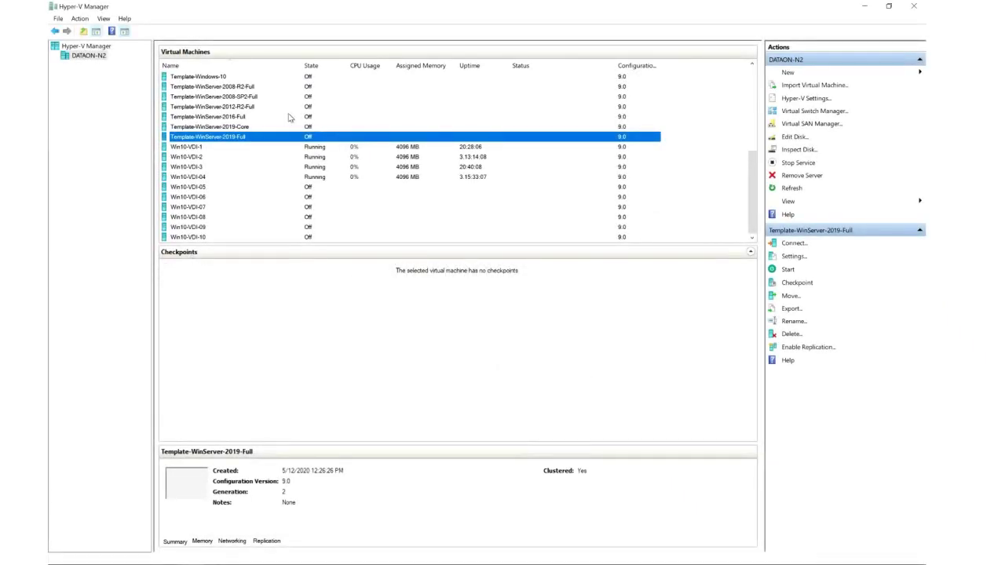
Checkpoint the Template-WinServer-2019-Full VM and name the checkpoint pre-sysprep.
right_click(244, 137)
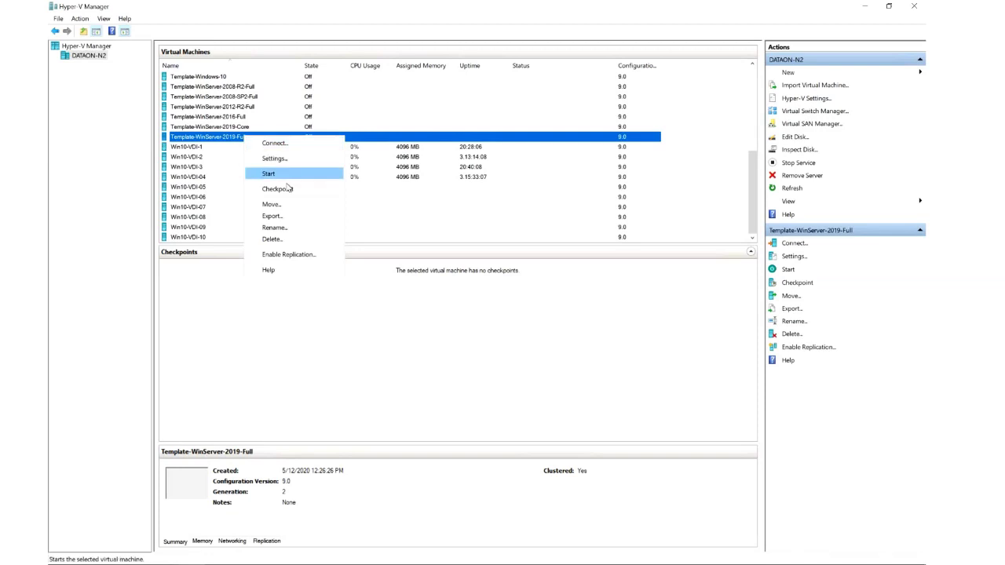
click(292, 191)
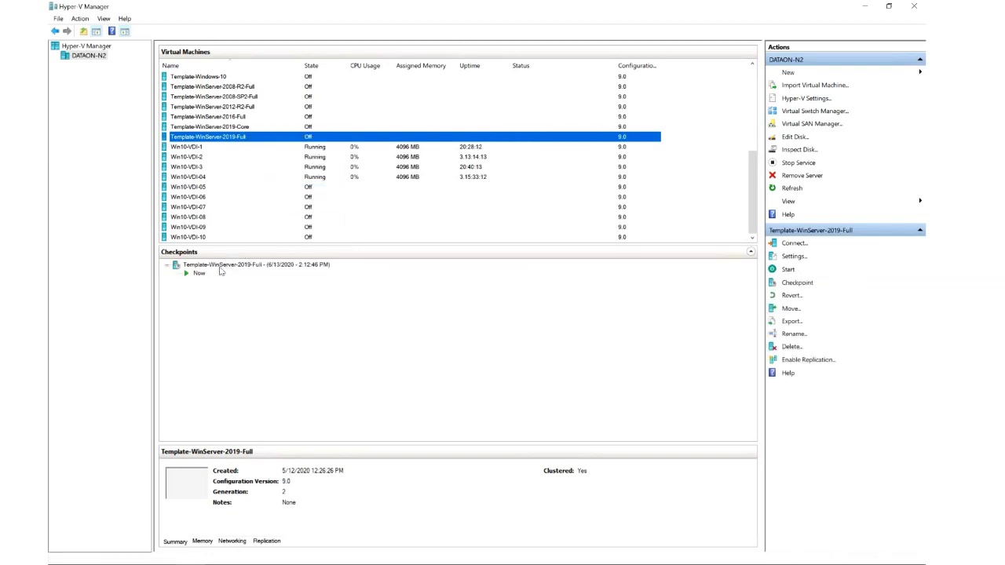
click(221, 267)
right_click(221, 267)
click(243, 315)
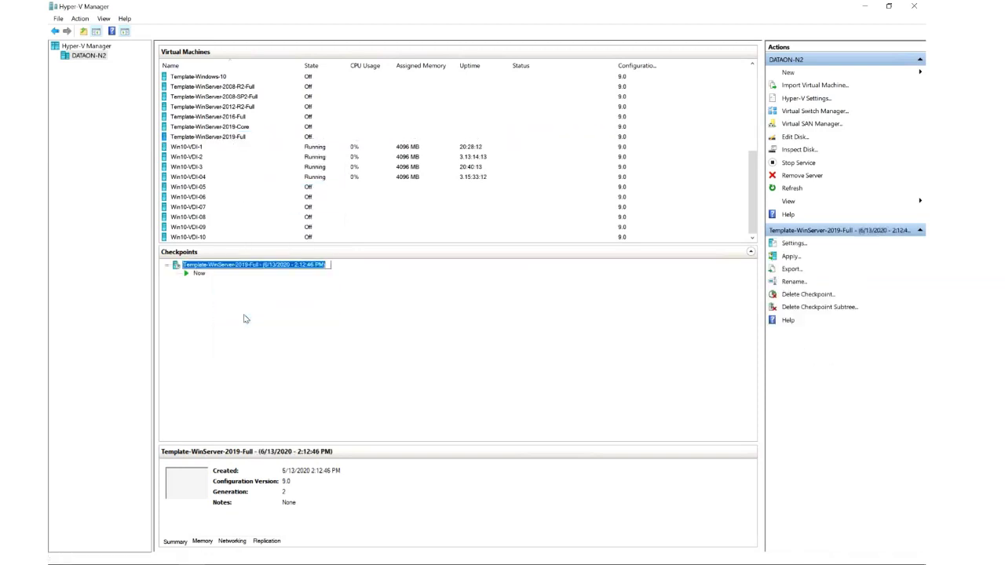
text(pre-sysprep)
key(Return)
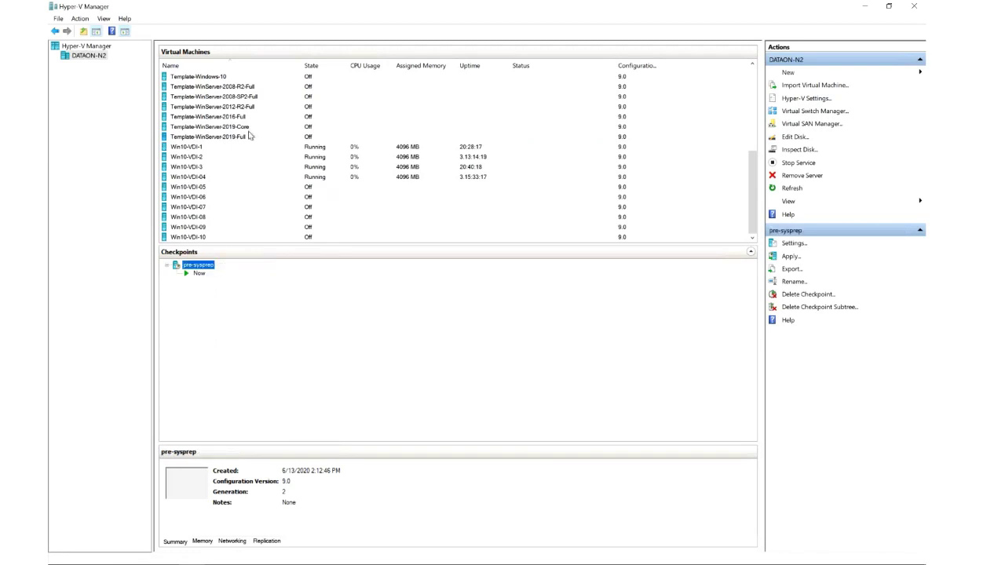
Connect to the template VM, start it and sign in, dismissing the shutdown prompt and dashboard.
click(248, 136)
right_click(248, 138)
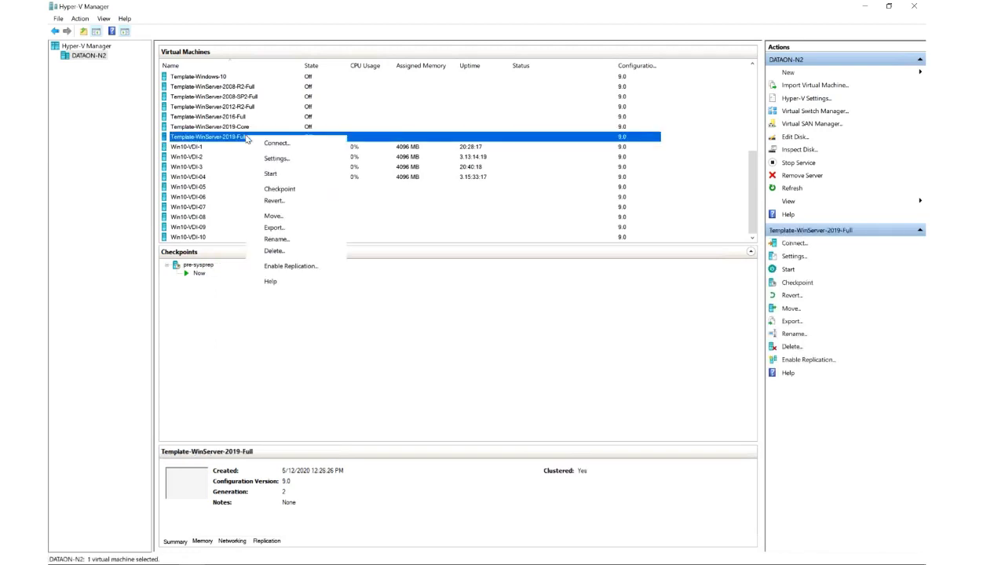
click(292, 143)
click(287, 226)
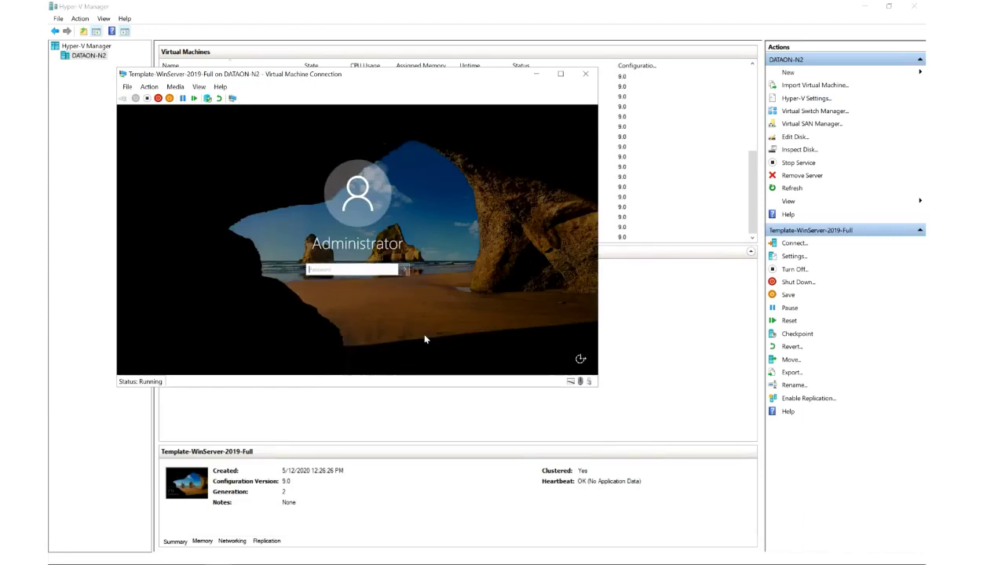
text(••••••••••)
key(Return)
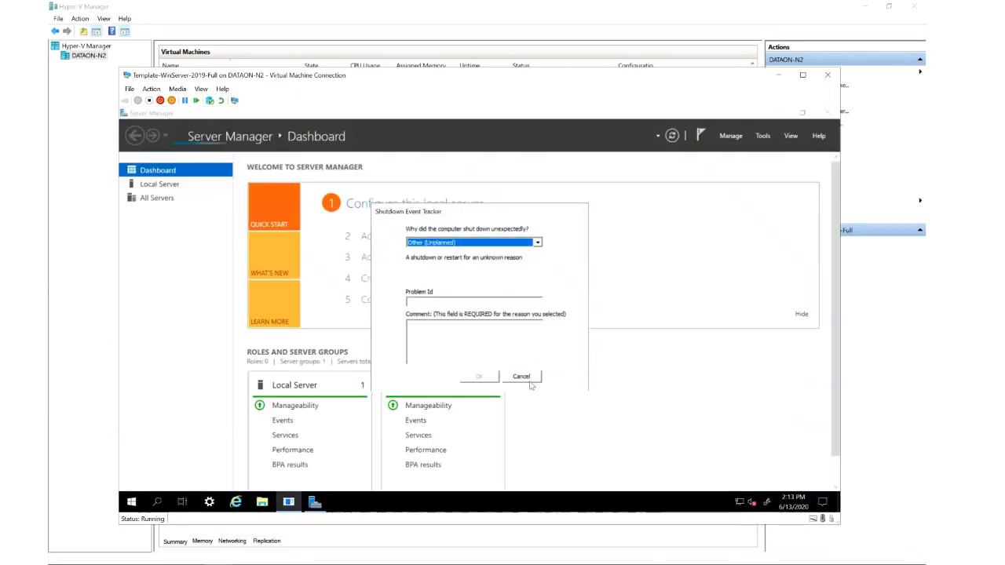
click(530, 380)
click(778, 114)
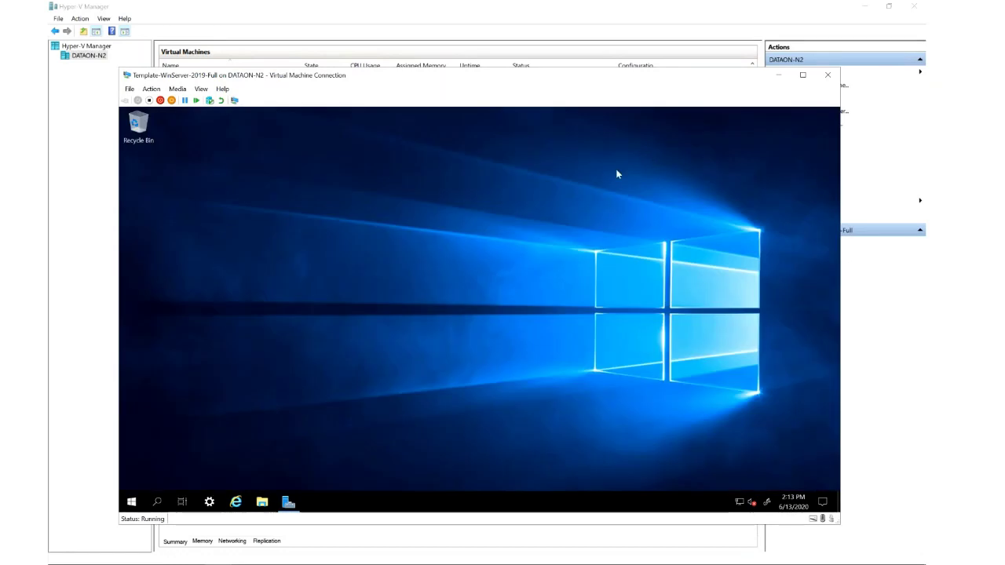
From an administrator command prompt, run sysprep.exe with OOBE, Generalize and Shutdown.
key(super)
text(cmd)
key(Return)
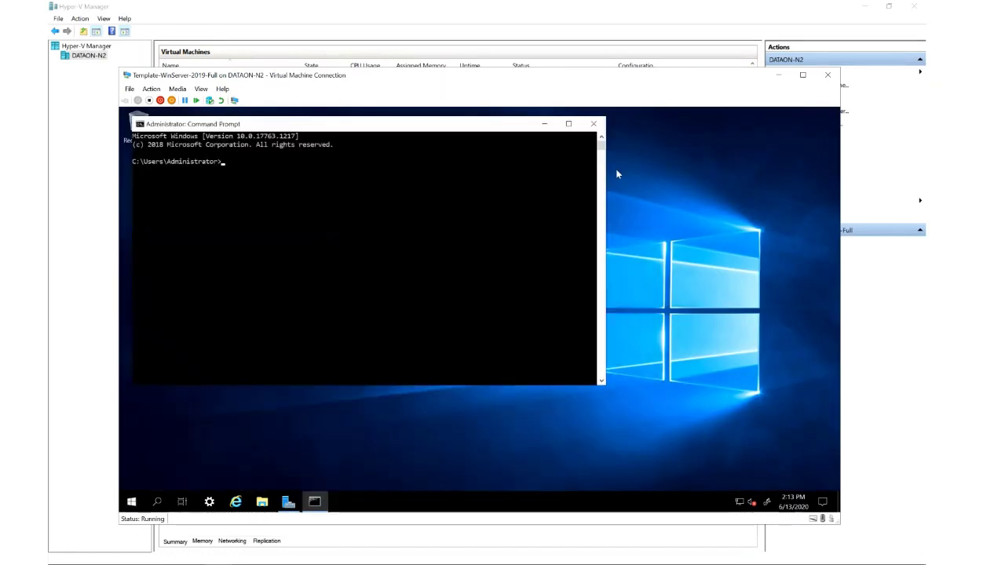
text(C:)
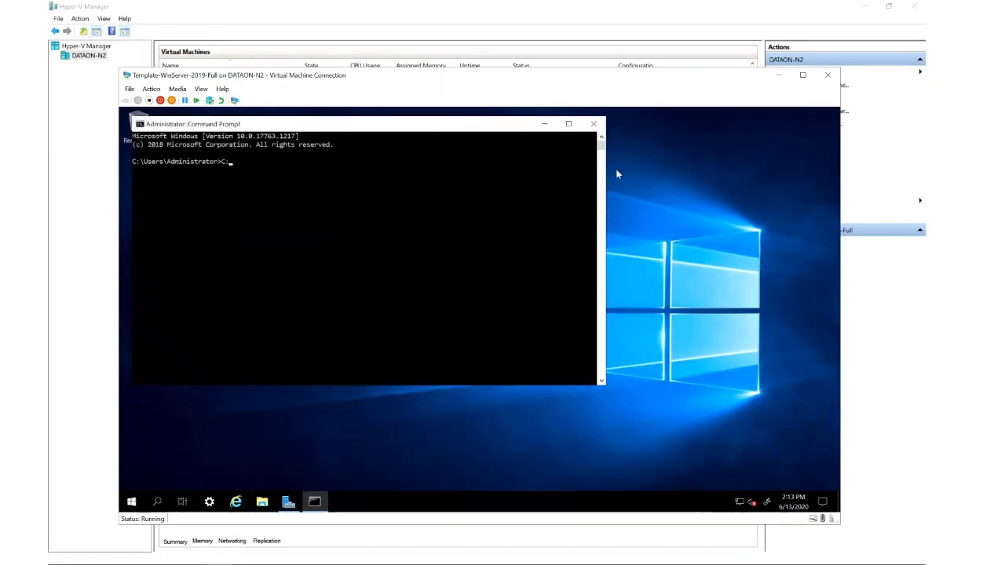
text(\Windows\System32\Sy)
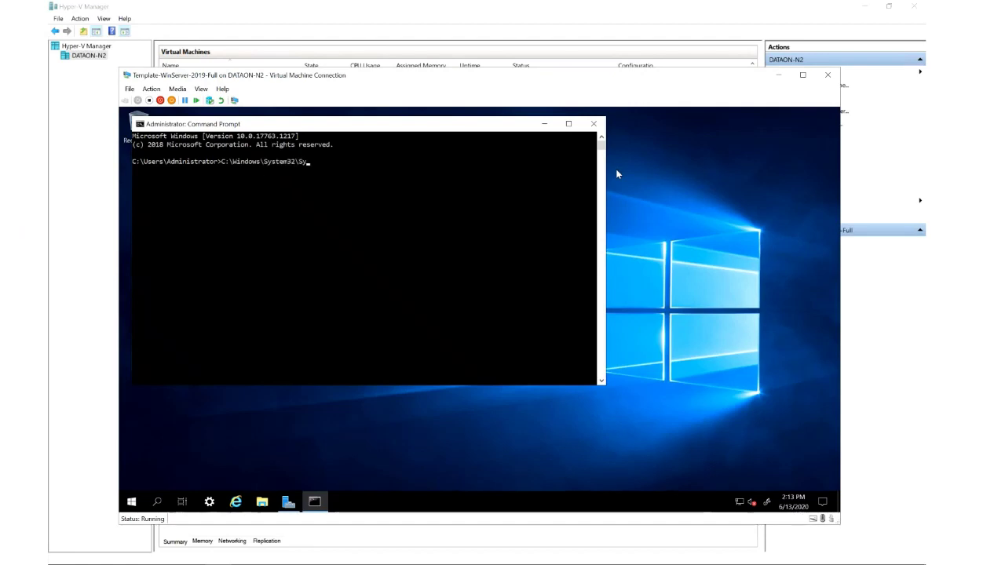
text(sprep\sysprep.exe)
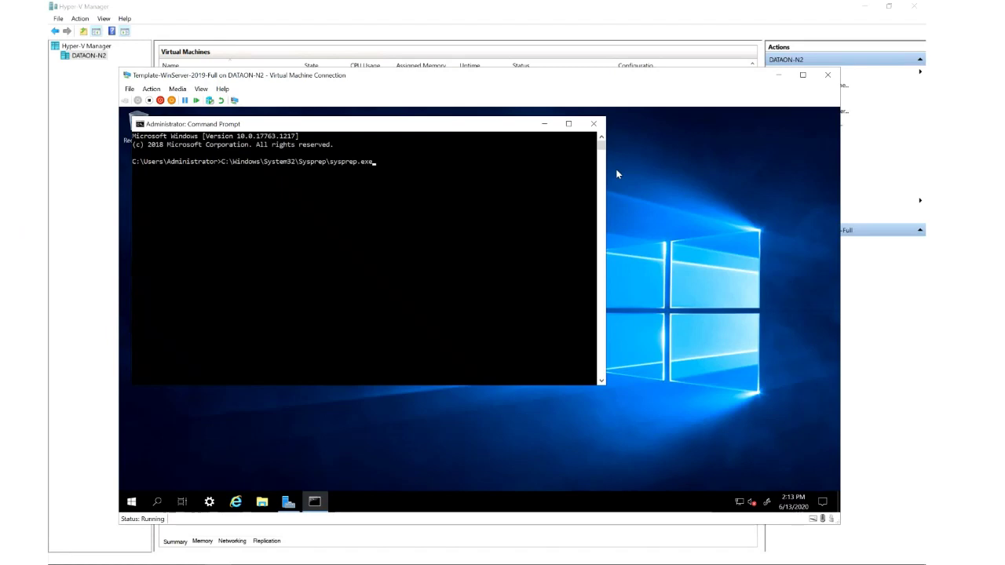
key(Return)
click(432, 299)
click(474, 328)
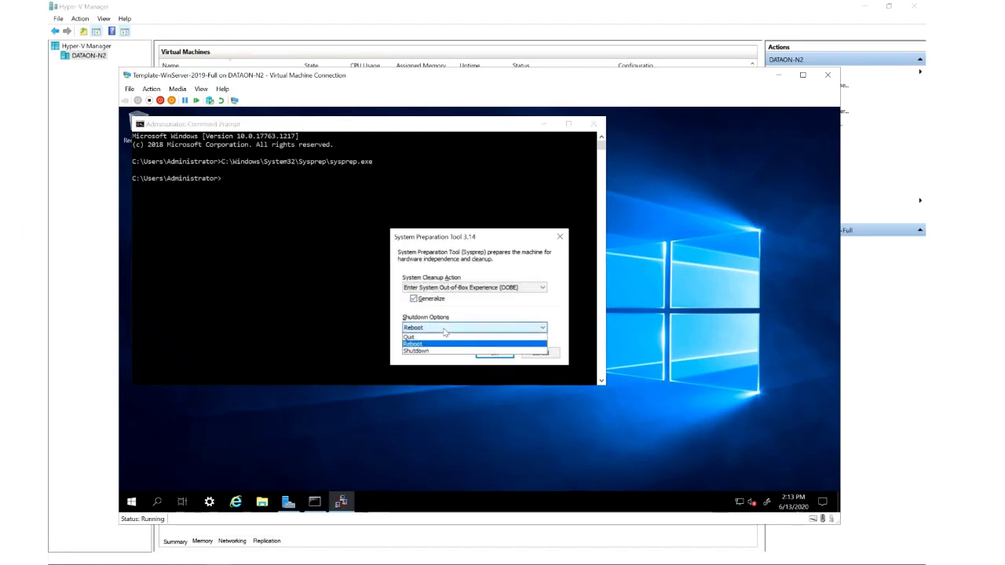
click(440, 349)
click(495, 353)
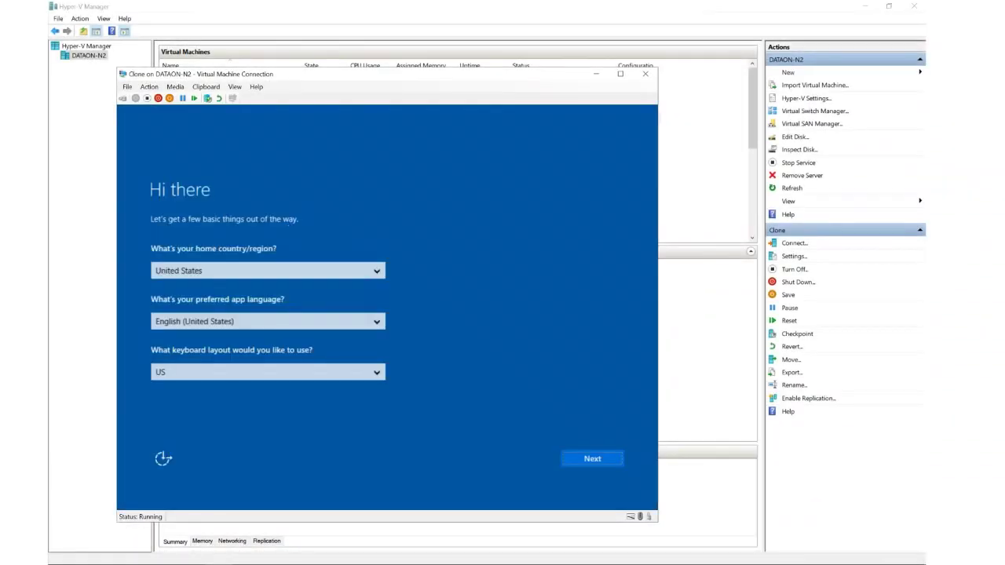
Keep default region settings, accept the licence, and set the Administrator password twice.
click(592, 459)
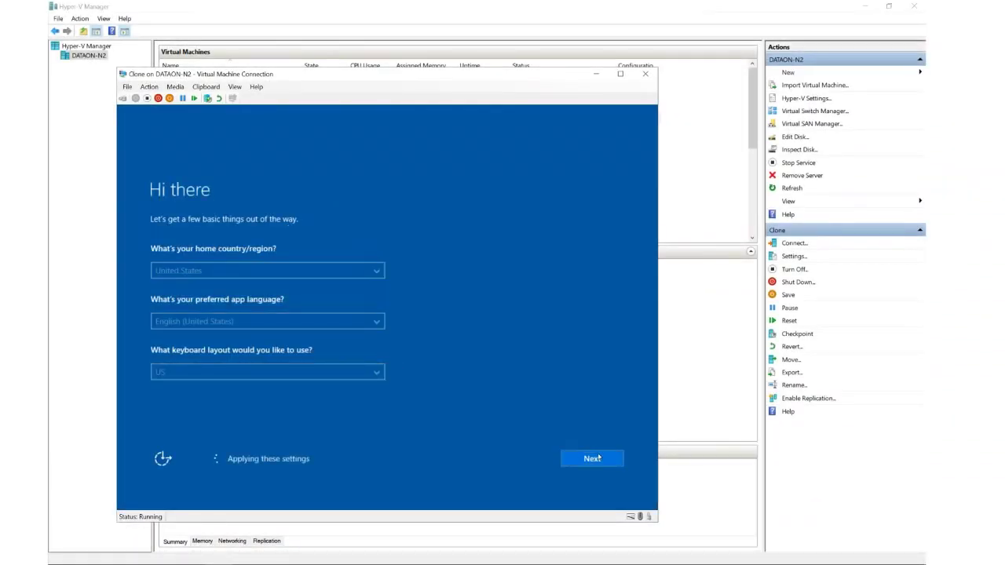
click(590, 460)
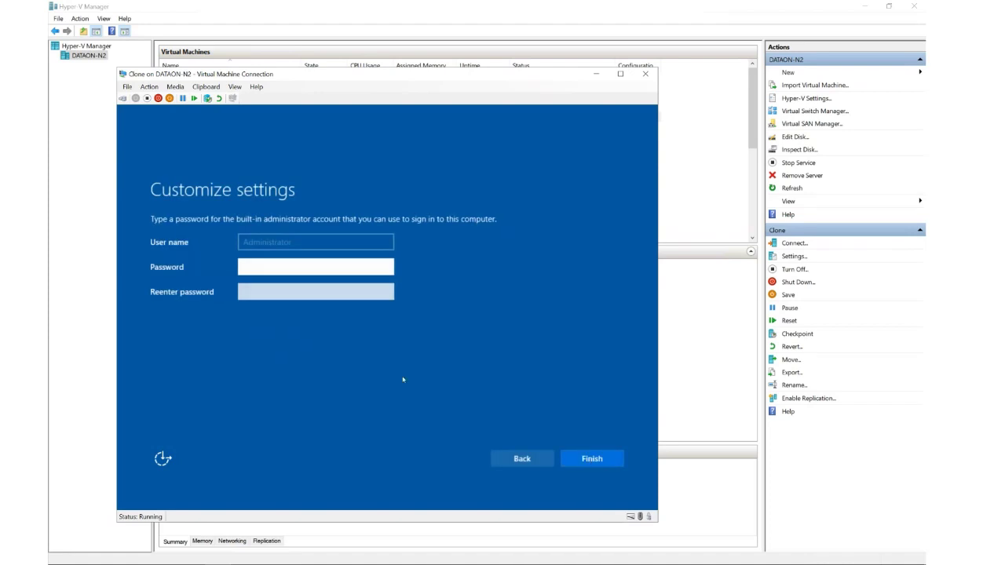
text(••••••••••)
key(Tab)
text(••••••••••)
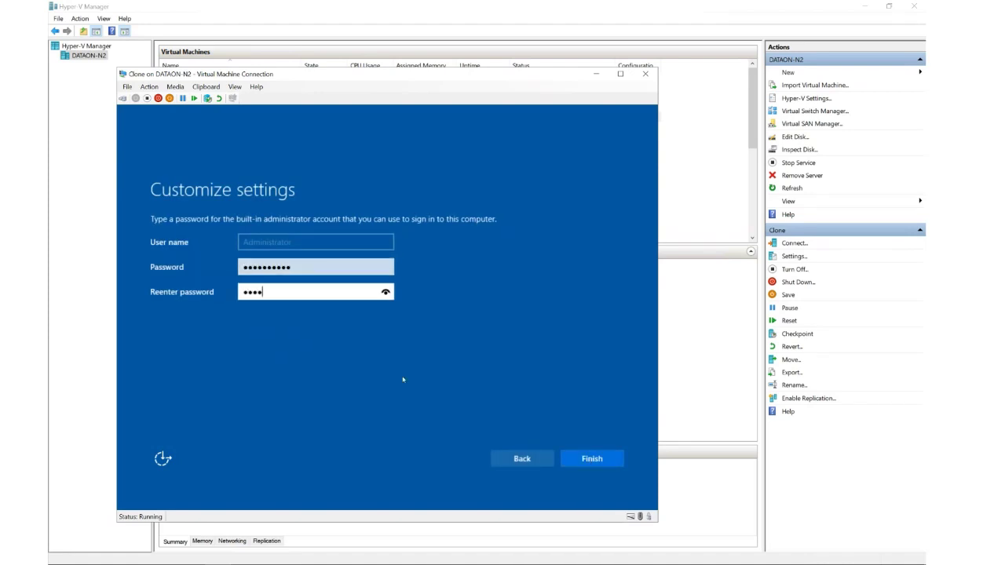
key(Return)
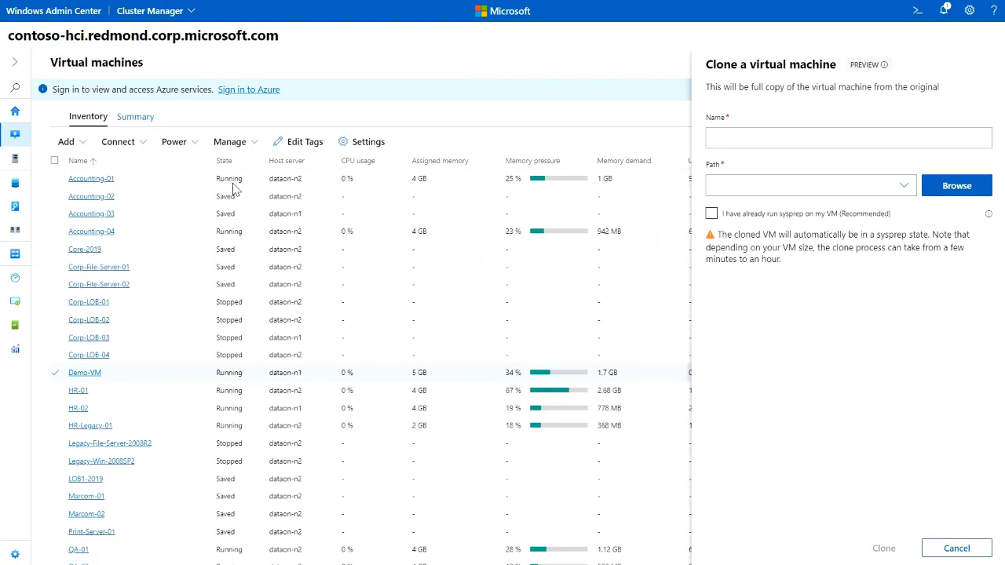
Name the clone Demo-VM-clone and store it under C:\ClusterStorage\Data\VMs.
click(810, 132)
text(Demo-VM-clone)
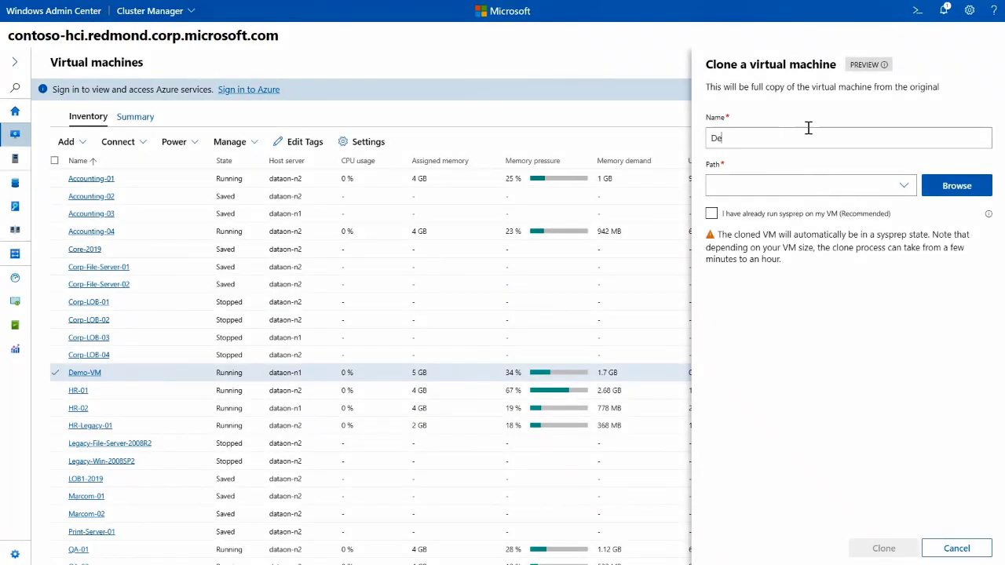
click(798, 184)
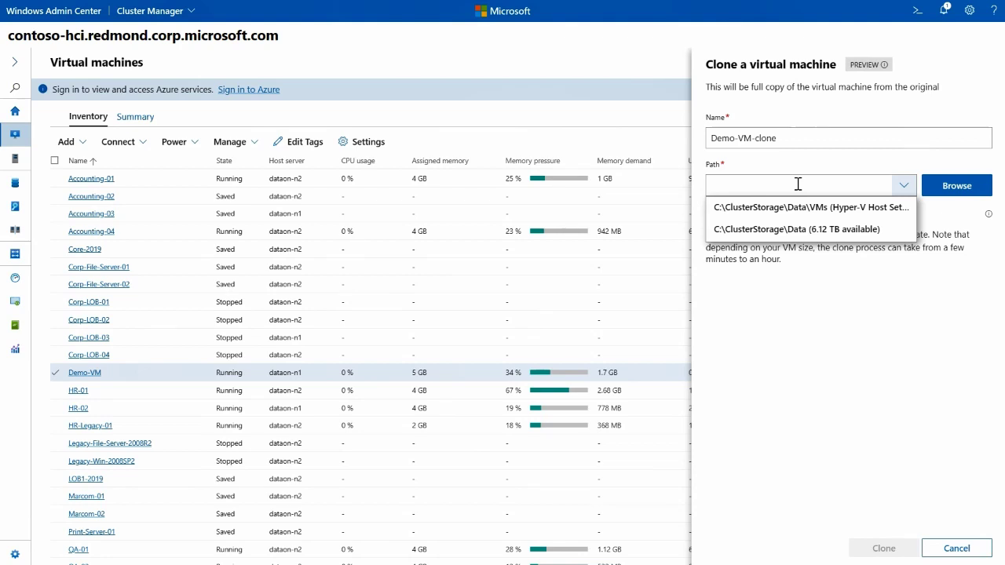
click(797, 207)
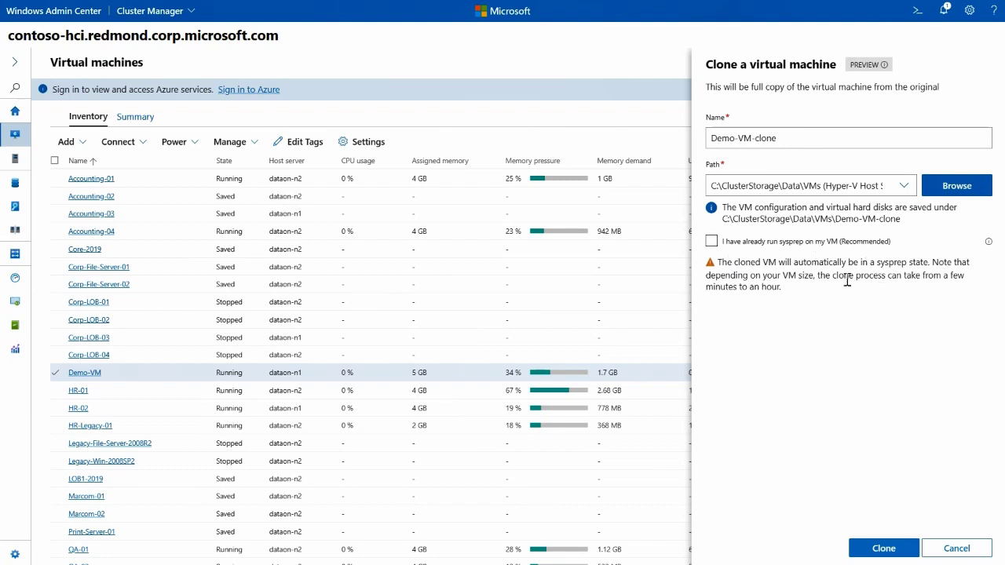
Start the clone, allow the parent VM reboot, and submit the Administrator account password.
click(882, 550)
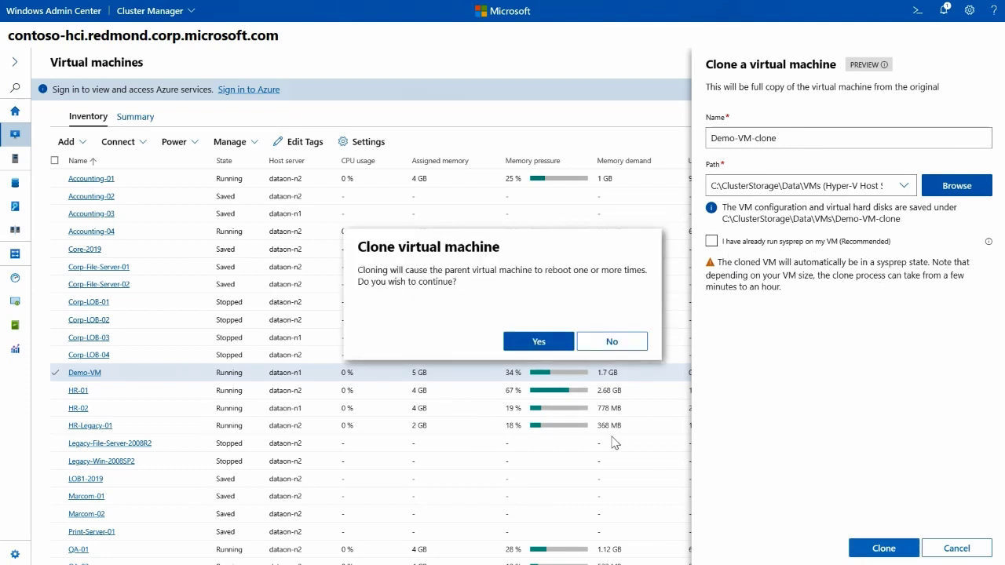
click(526, 344)
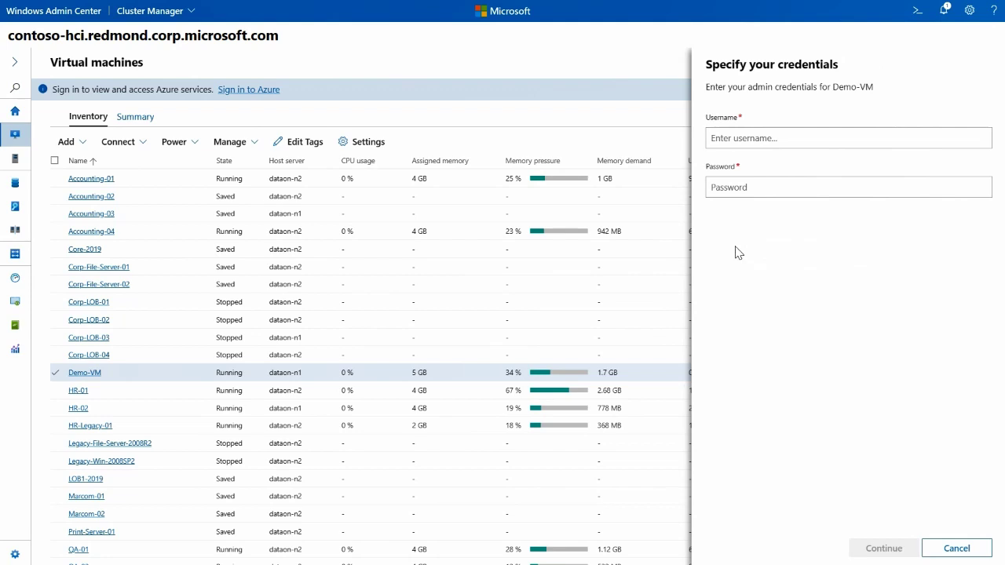
text(Administrator)
key(Tab)
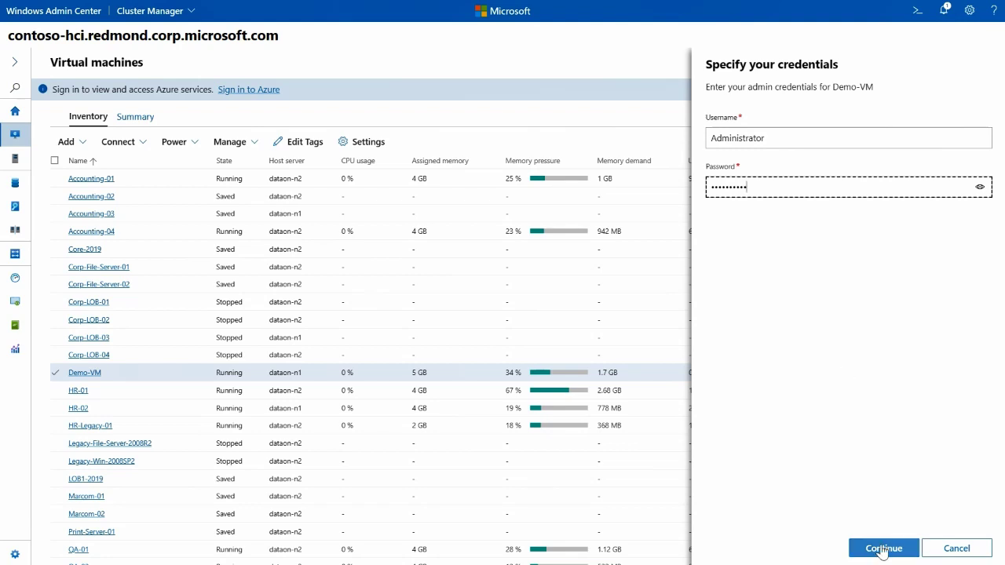
click(883, 549)
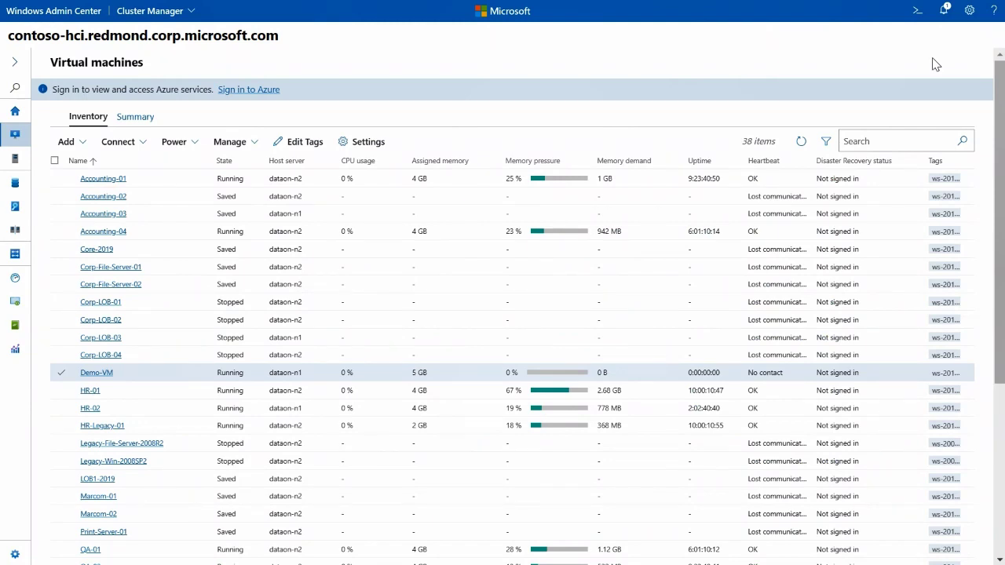
click(807, 128)
text(Demo-VM-clo)
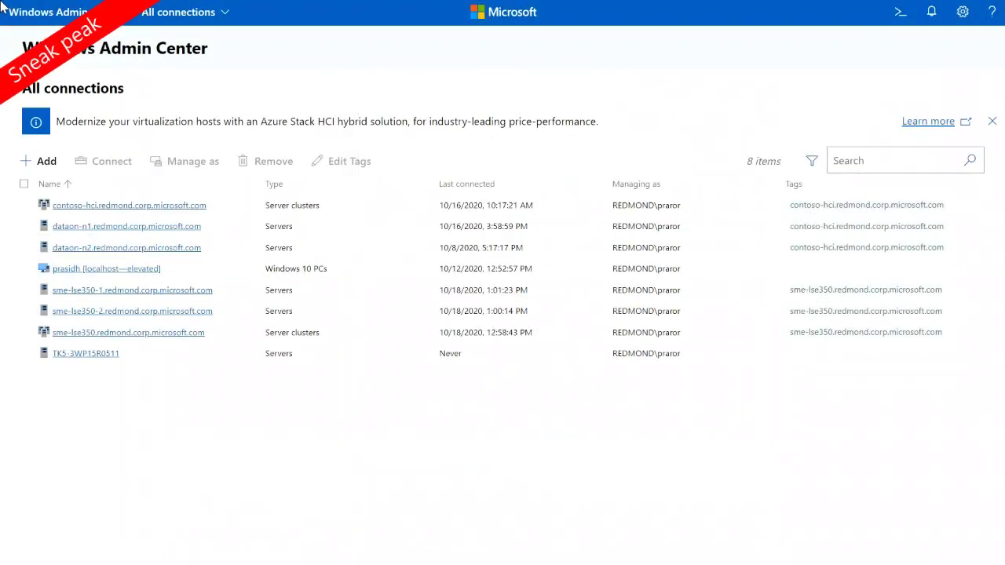
Connect to sme-lse350-1 and open the GPU tool under Extensions.
click(132, 292)
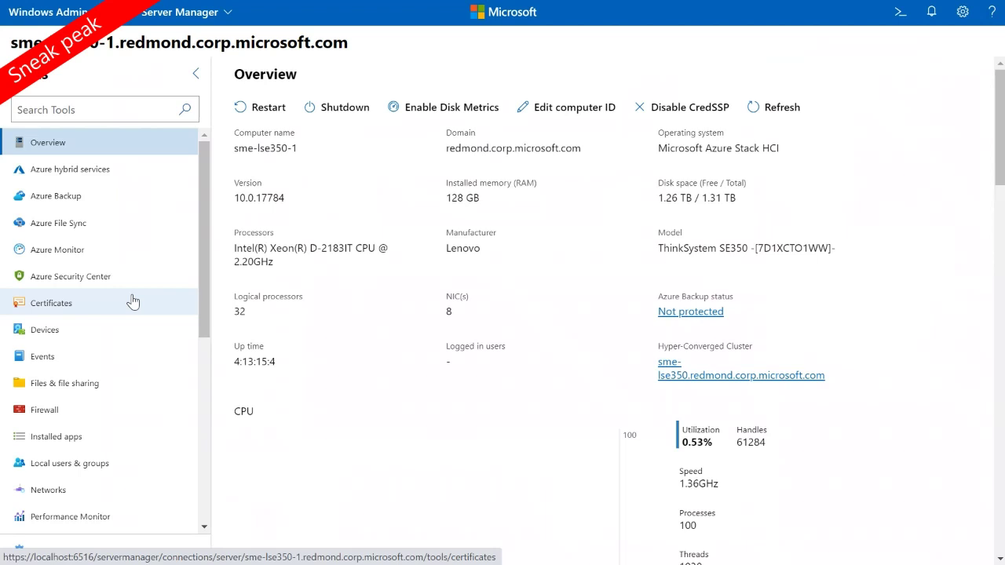
scroll(131, 300, down, 5)
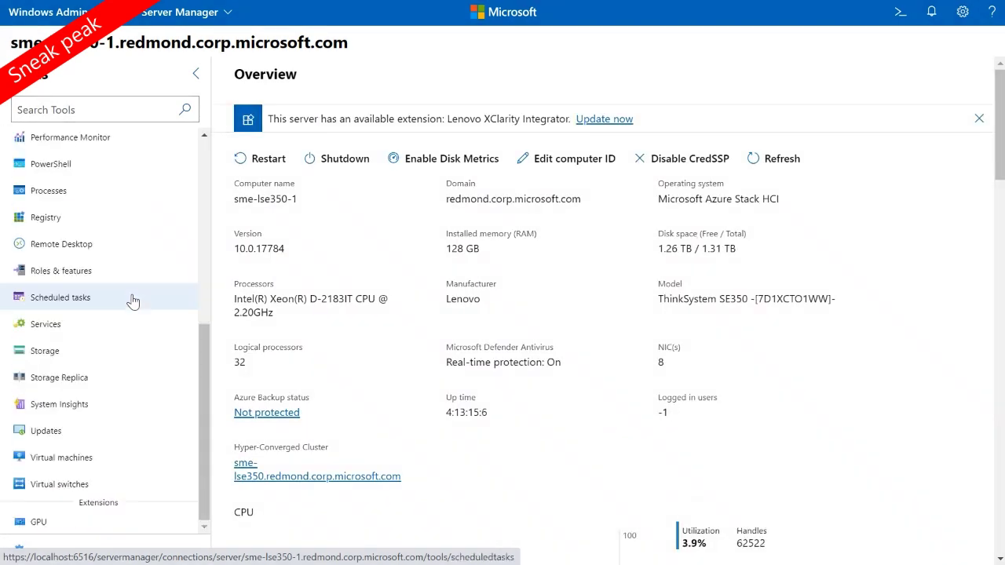
click(75, 522)
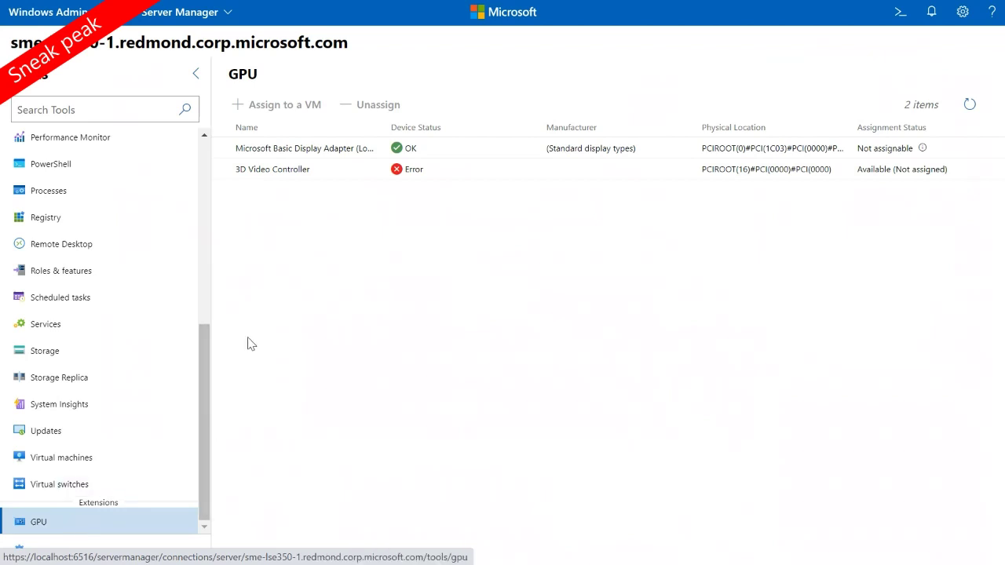
Select the available 3D Video Controller in the GPU list.
mouse_move(921, 153)
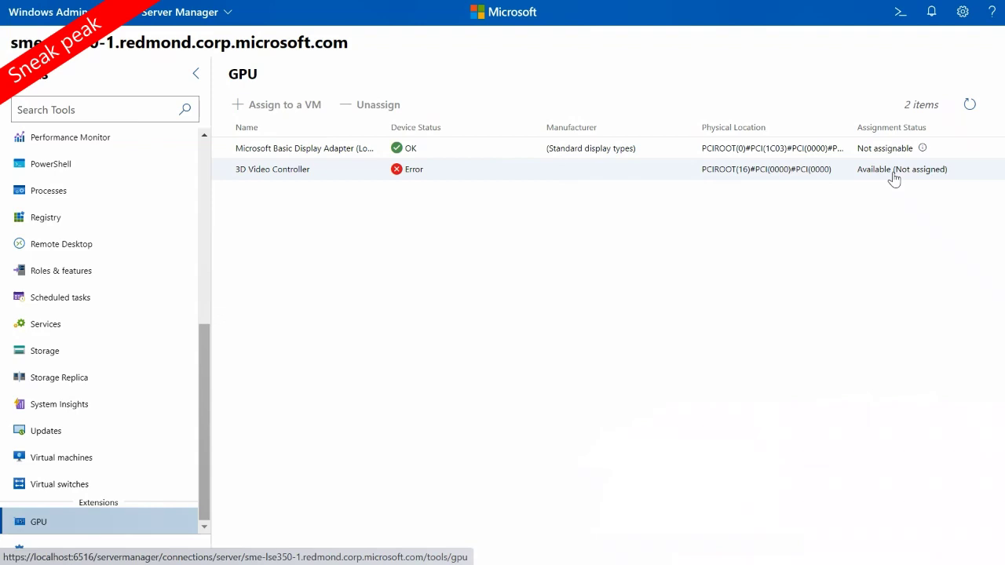
click(353, 177)
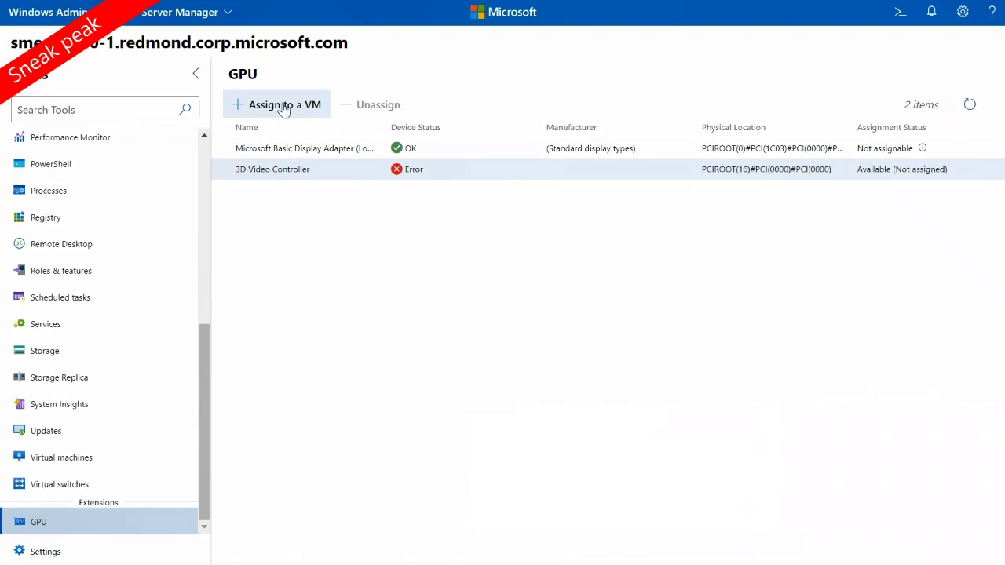
Assign the 3D Video Controller to VM lse350 without a mitigation driver, and confirm.
click(284, 107)
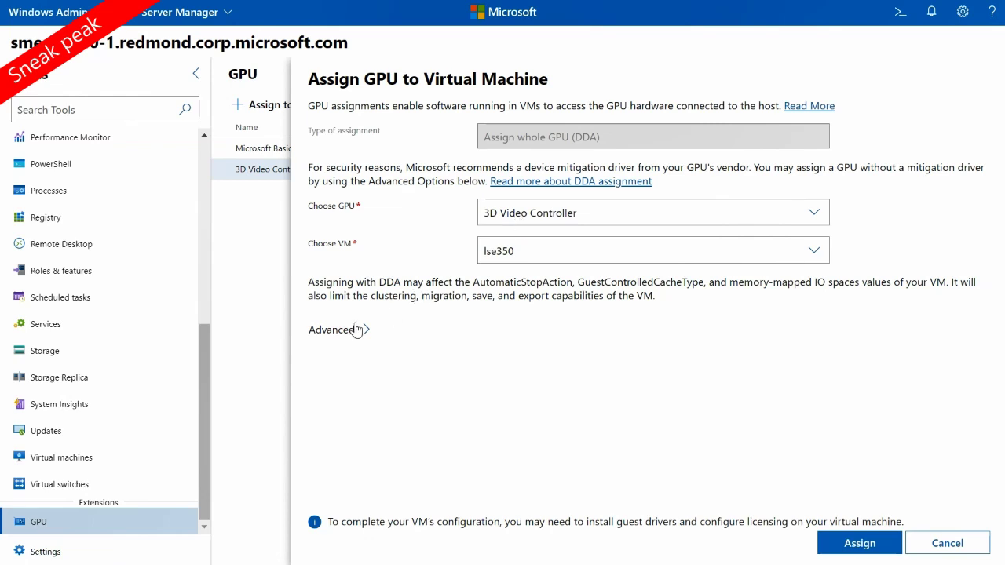
click(331, 333)
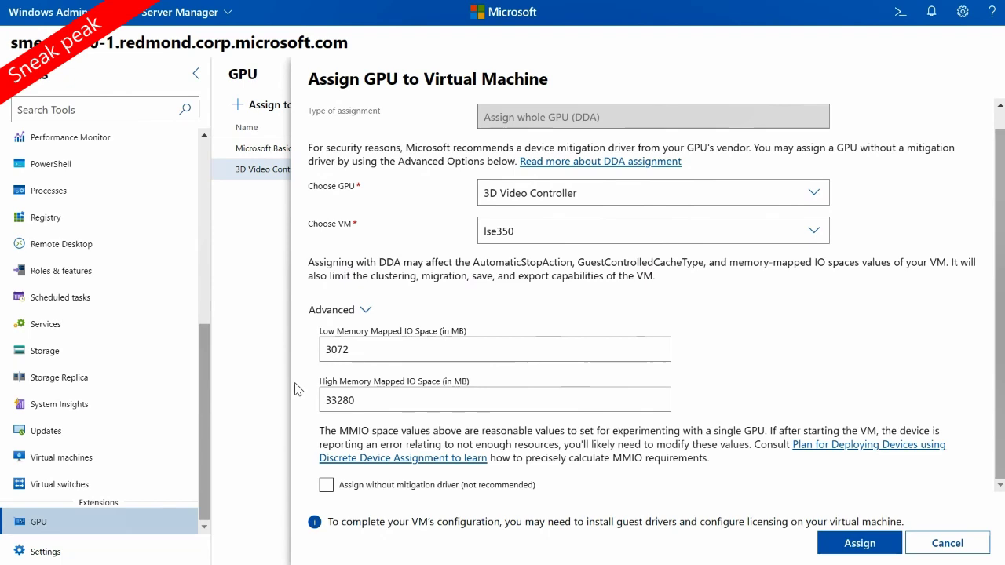
click(323, 487)
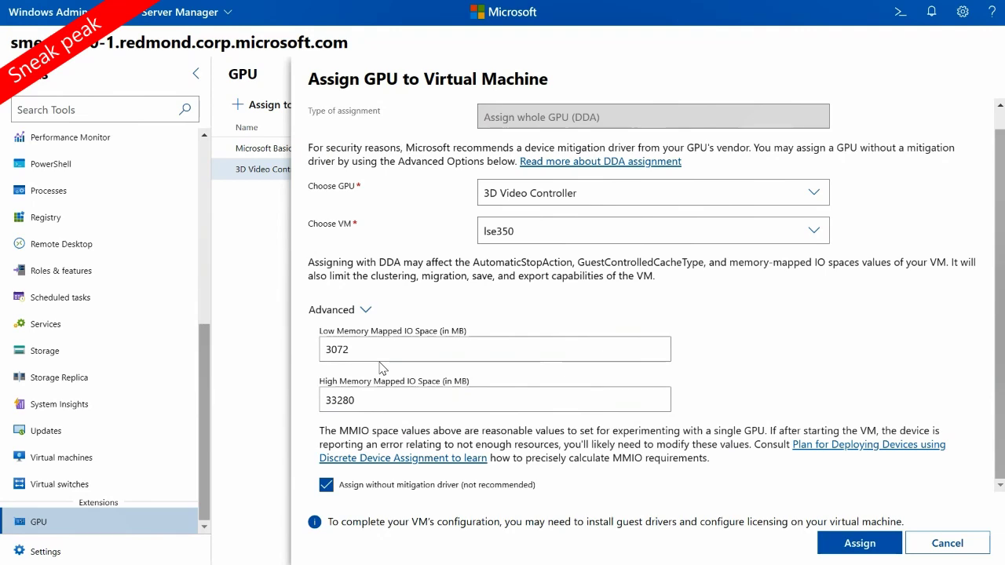
scroll(603, 334, up, 1)
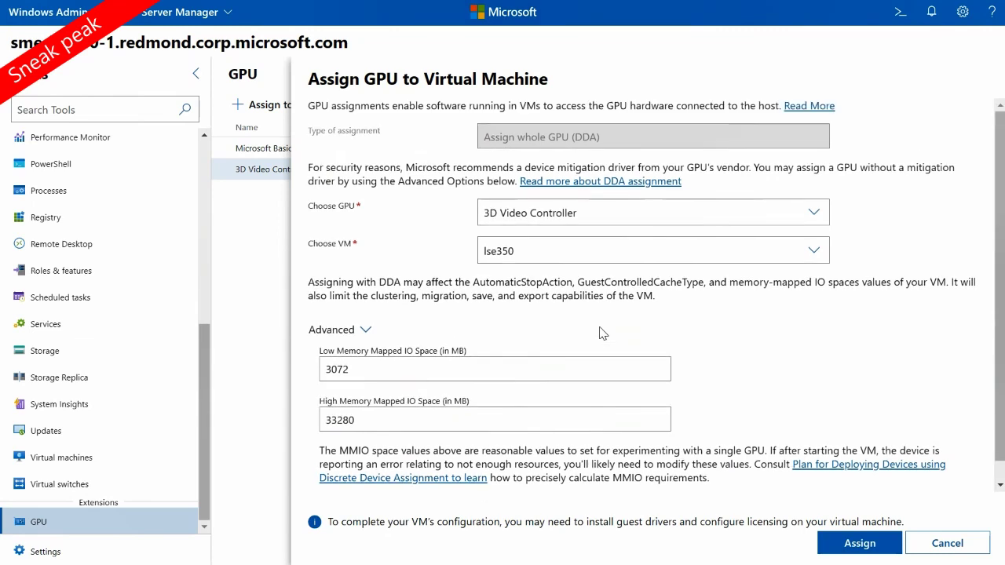
scroll(769, 502, down, 1)
click(848, 548)
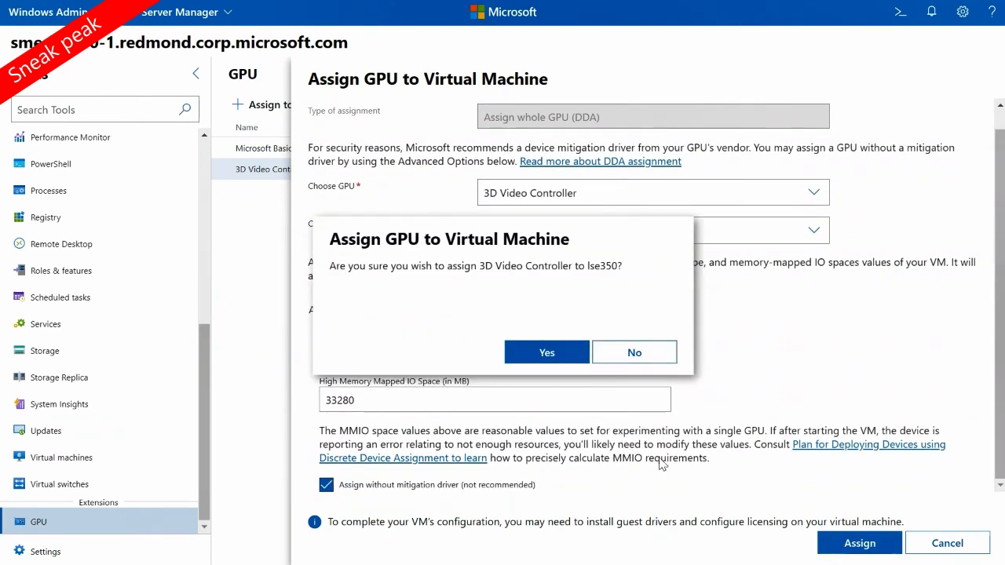
click(543, 355)
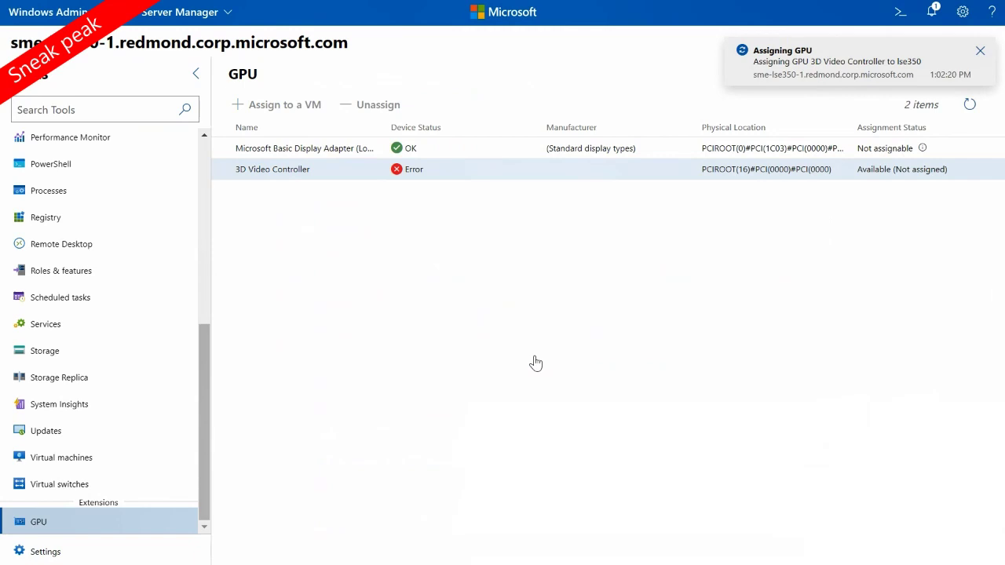
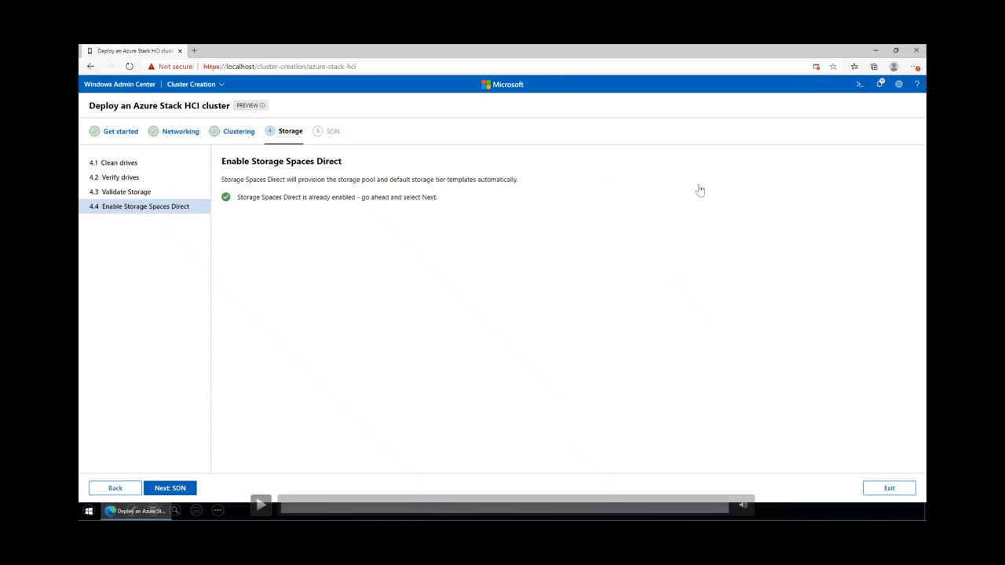
Play the walkthrough filling the Network Controller form: VHD path, VLAN 1001, DHCP, passwords, MAC pool.
click(261, 506)
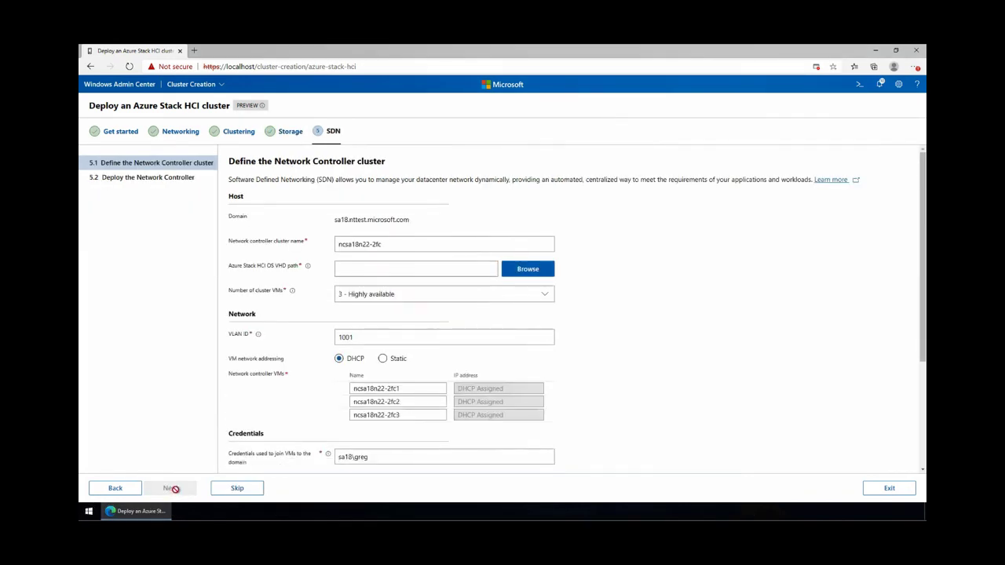
mouse_move(680, 314)
mouse_move(790, 221)
mouse_move(218, 532)
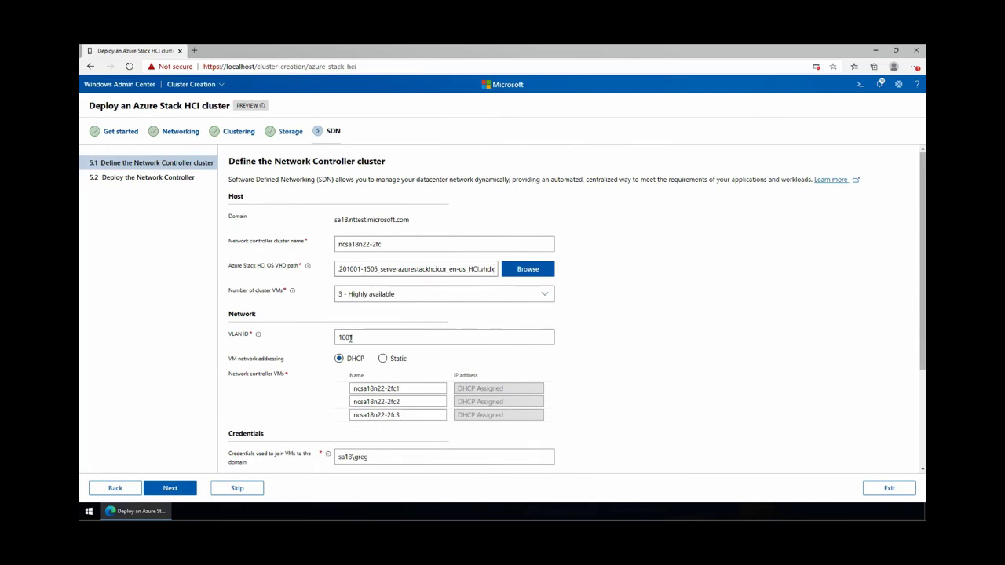
mouse_move(406, 435)
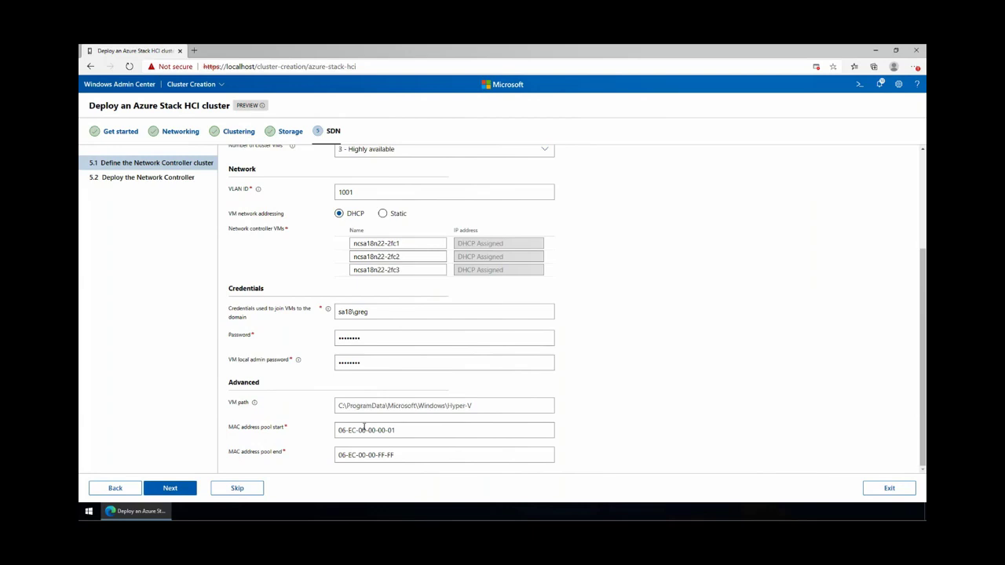
mouse_move(263, 508)
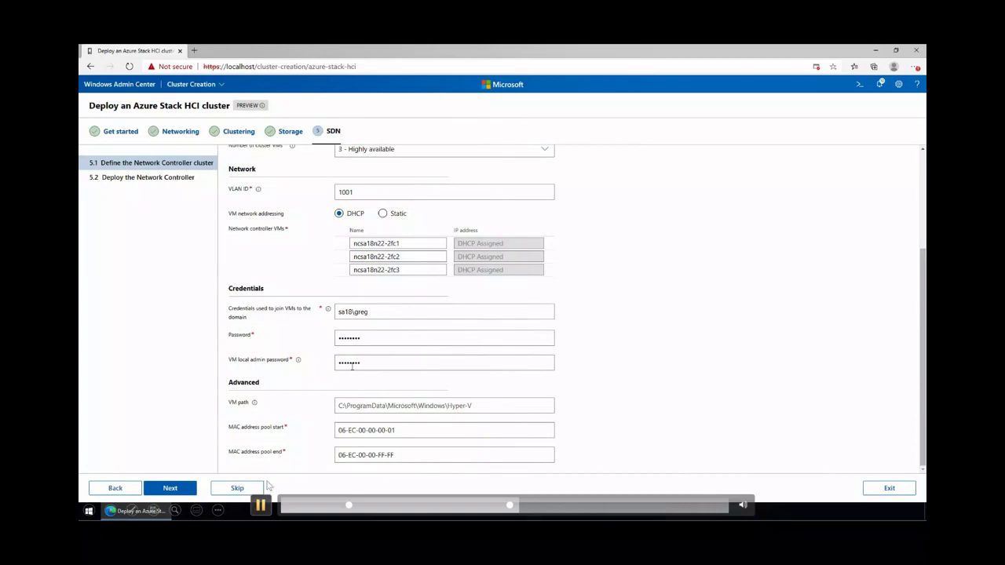
Resume the walkthrough until VM creation, Network Controller creation and host configuration show Complete.
click(255, 507)
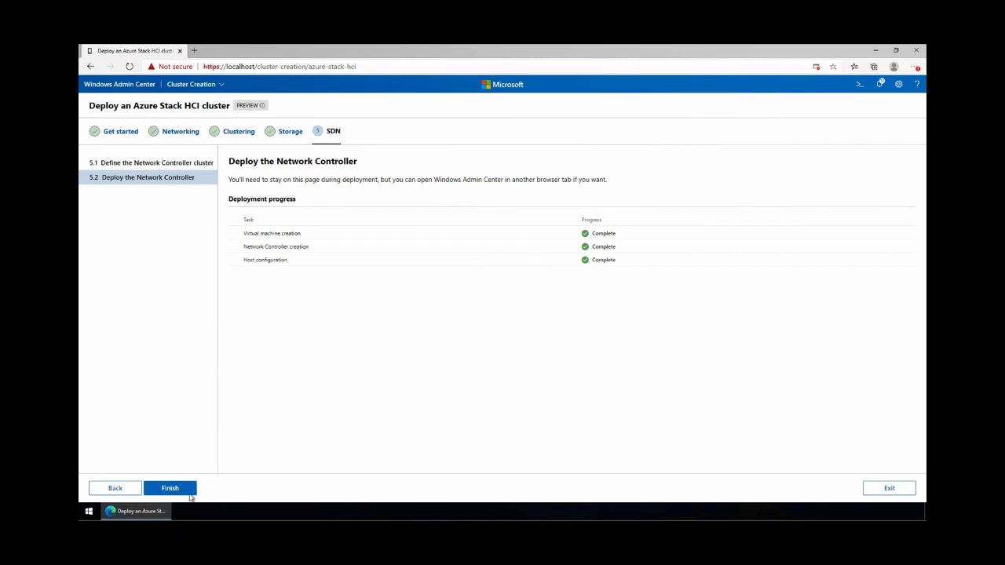
mouse_move(669, 290)
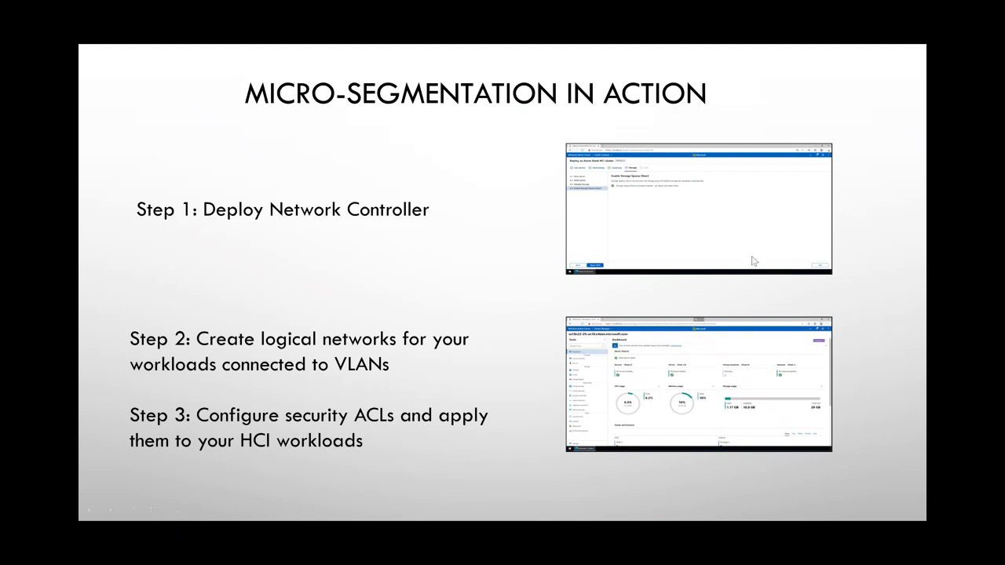
Advance past the micro-segmentation overview to the full-size cluster dashboard.
mouse_move(628, 391)
click(393, 355)
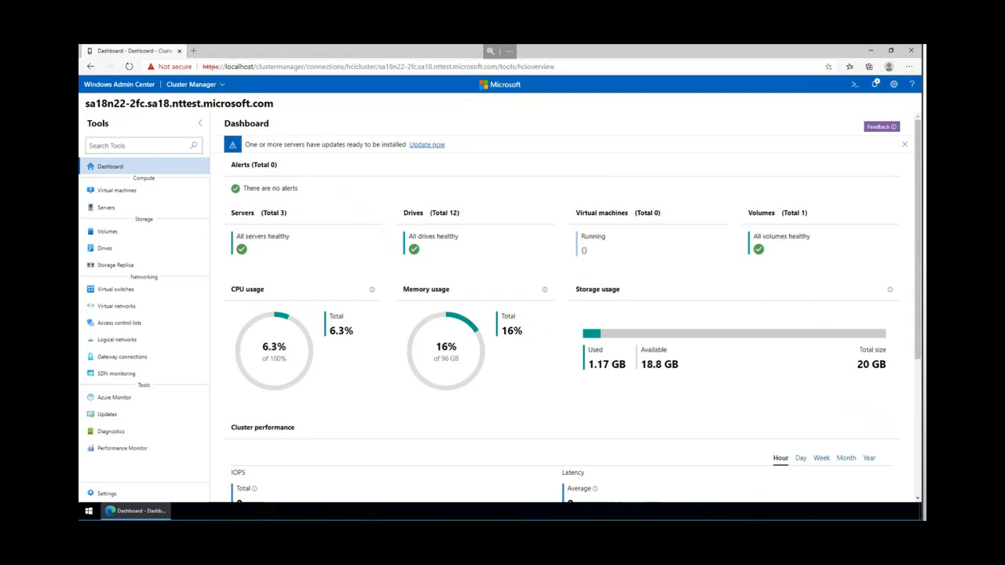
Start the logical networks demo, reaching an empty new logical network form.
mouse_move(146, 332)
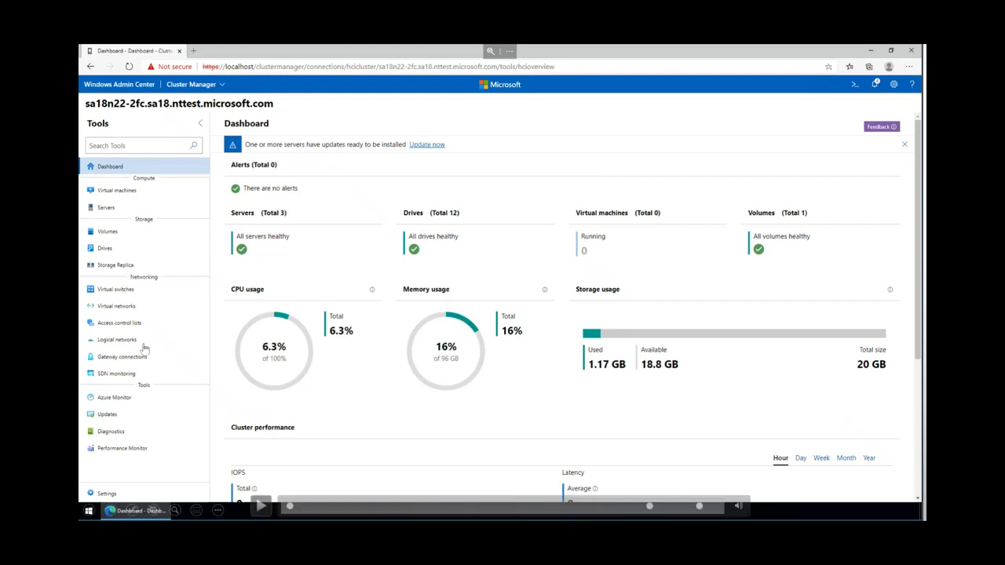
click(261, 508)
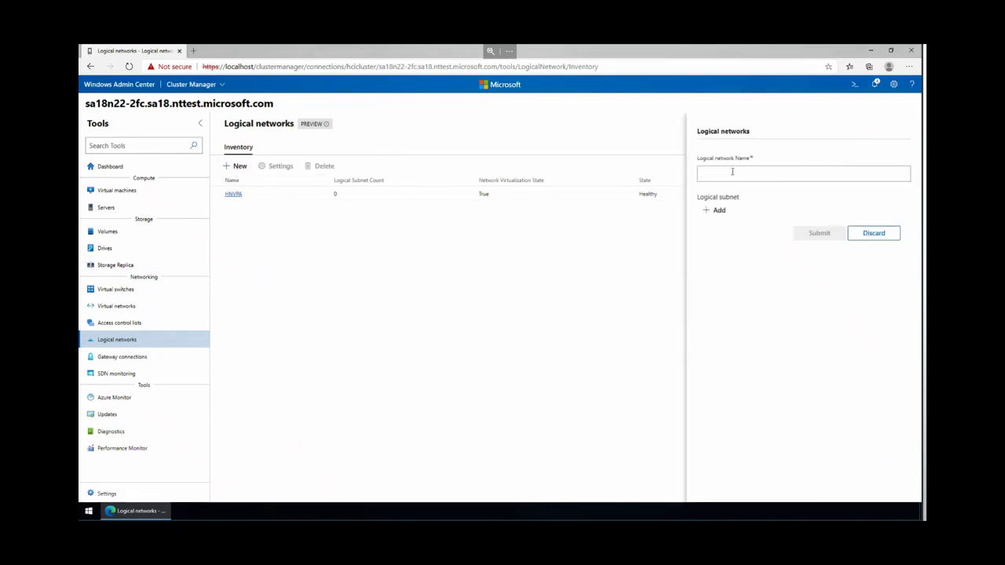
Name the network Tenant VLANs and add subnet Tenant1: VLAN 1001, 10.127.130.0/24, gateway .1, DNS .7.
text(Tenant VLANs)
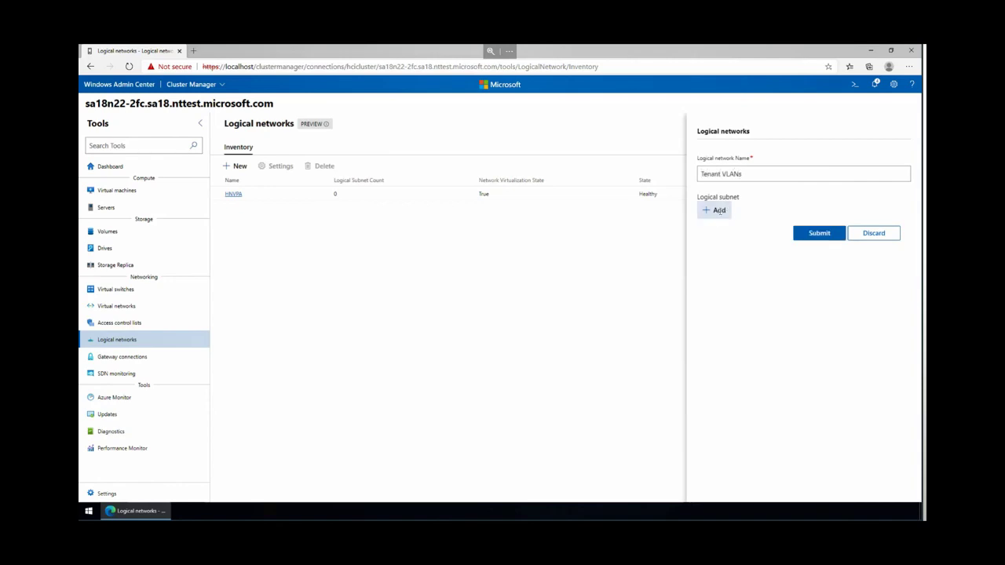
click(717, 209)
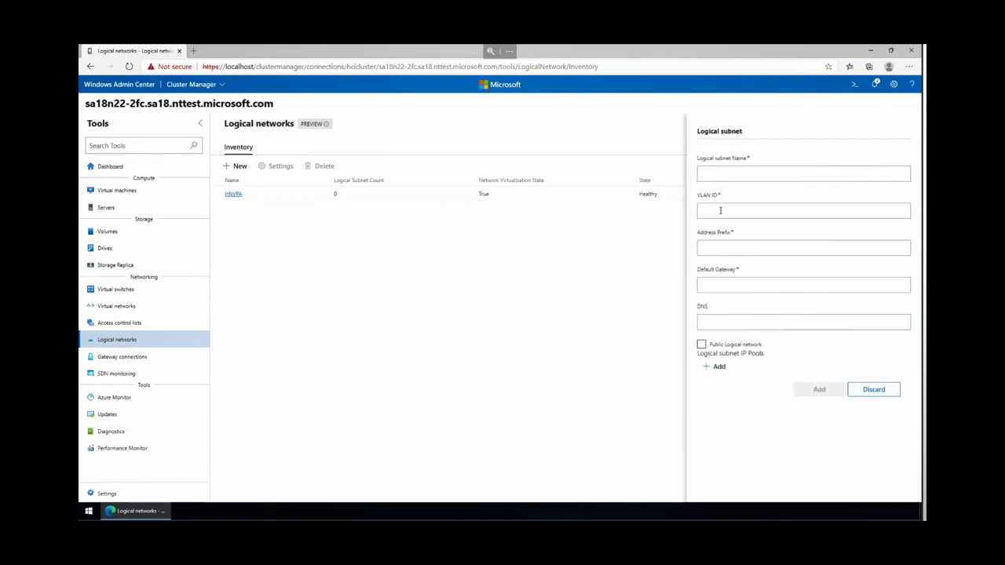
click(729, 170)
text(Tenant1)
key(Tab)
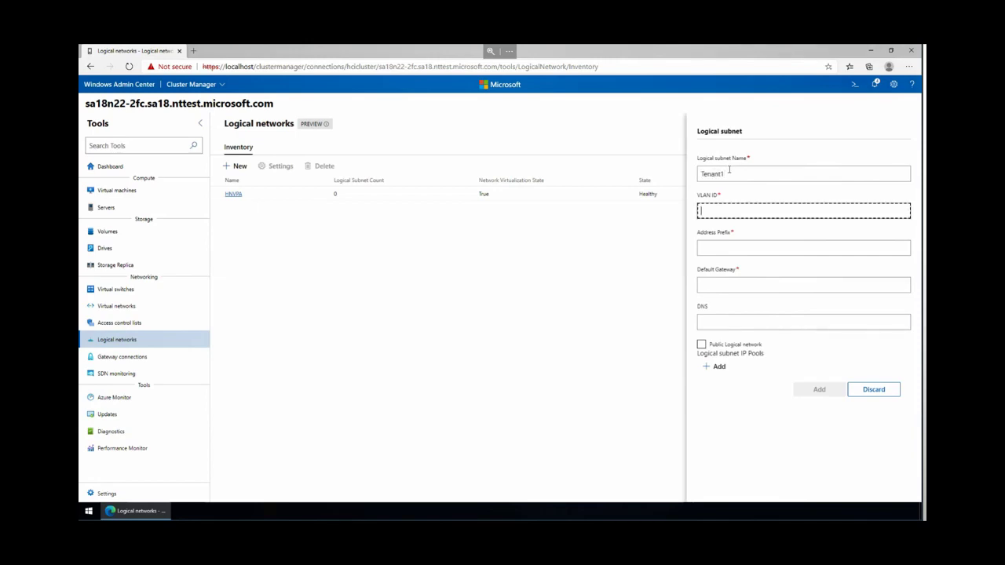
text(1001)
key(Tab)
text(10)
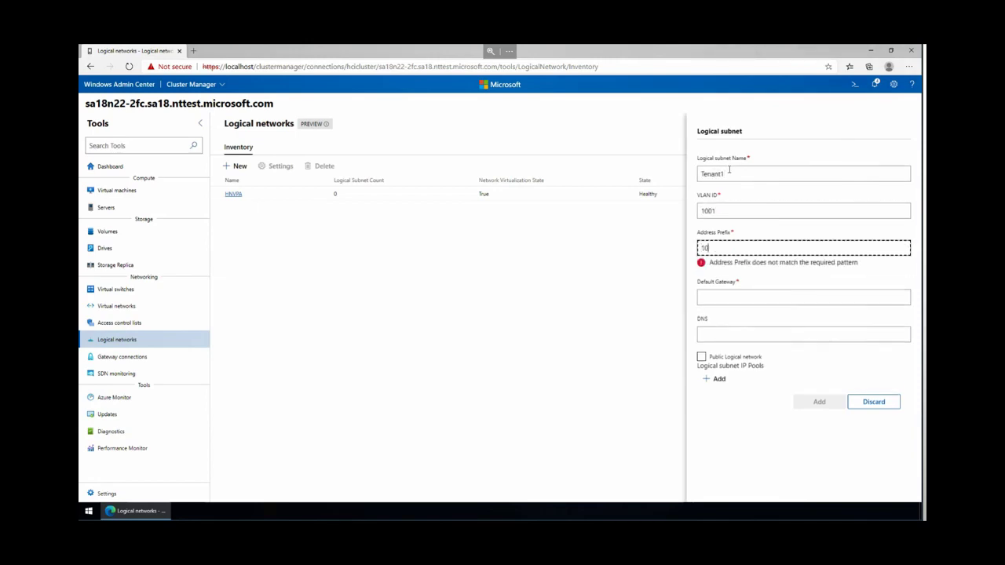
text(.127.130.0/24)
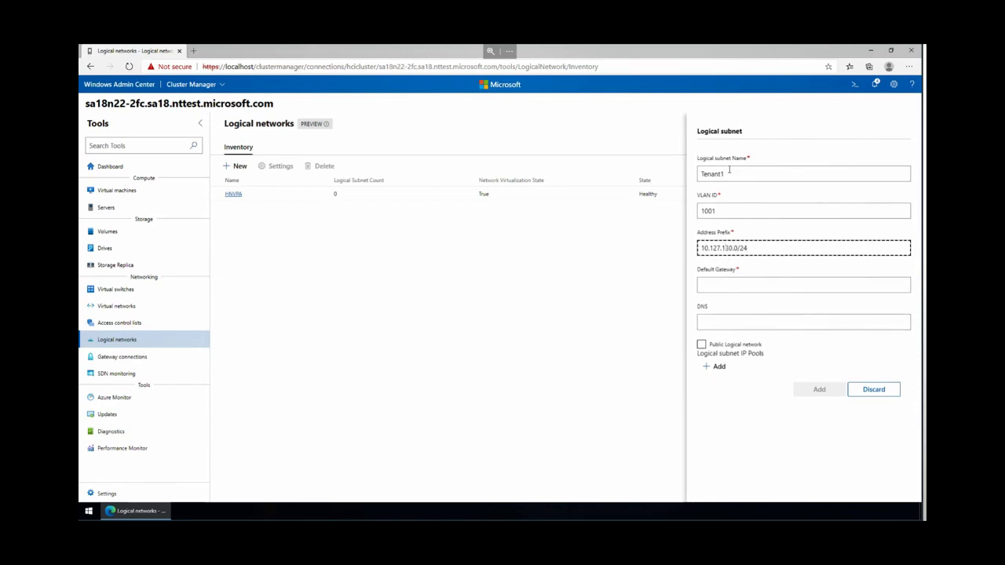
key(Tab)
text(10.127)
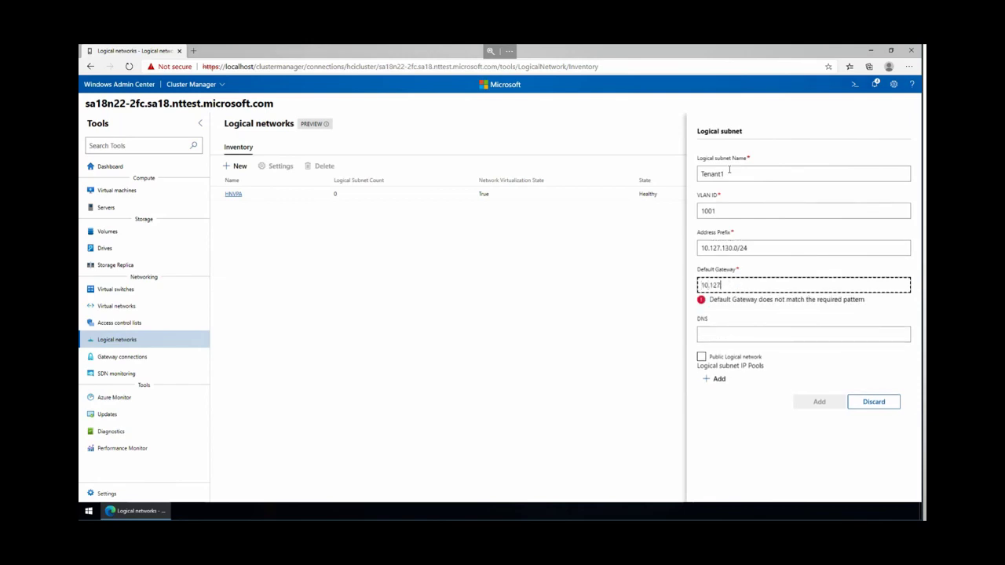
text(.130.1)
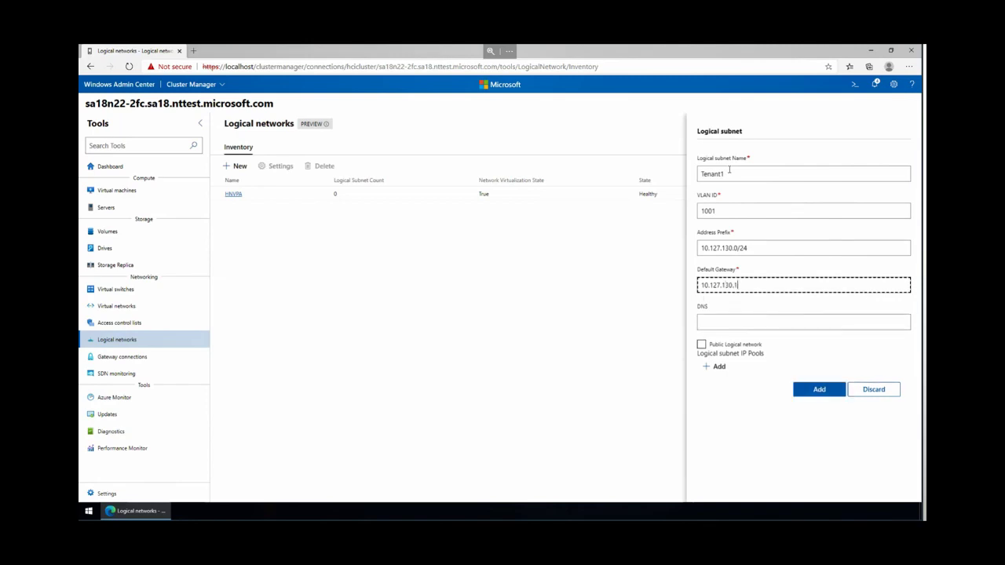
key(Tab)
text(10.127)
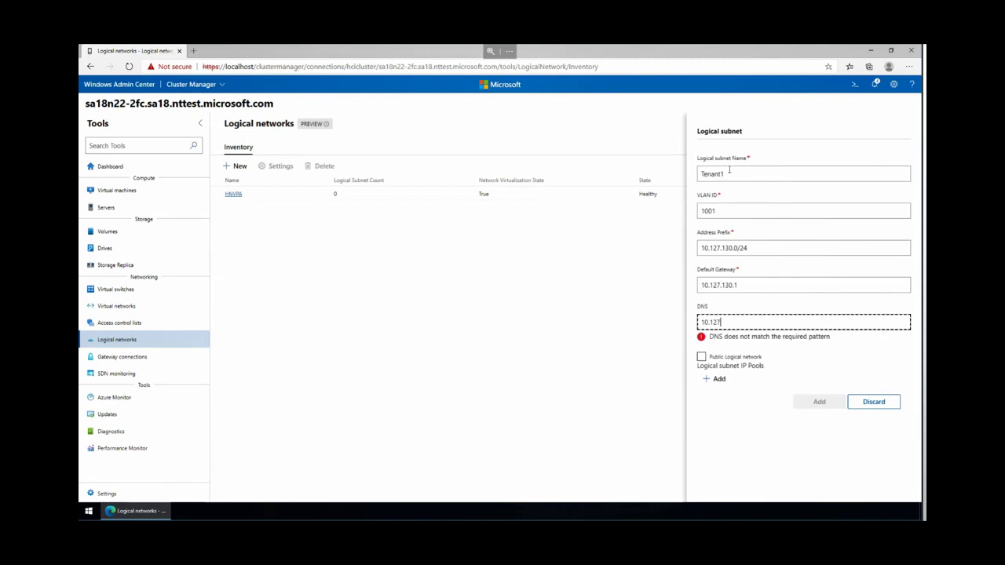
text(.130.7)
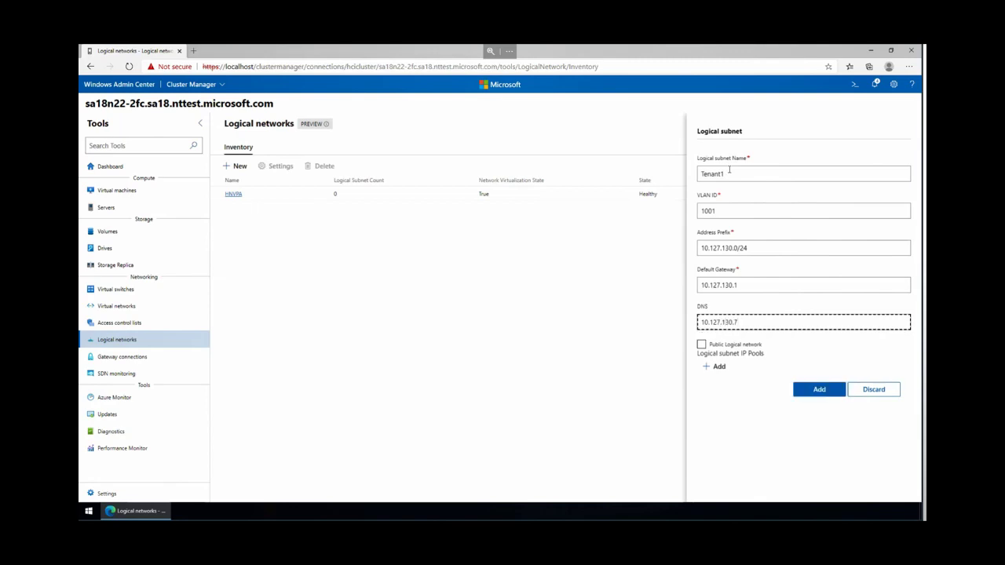
Add IP pool Tenant1 spanning 10.127.130.100 to 10.127.130.110 to the subnet.
click(718, 367)
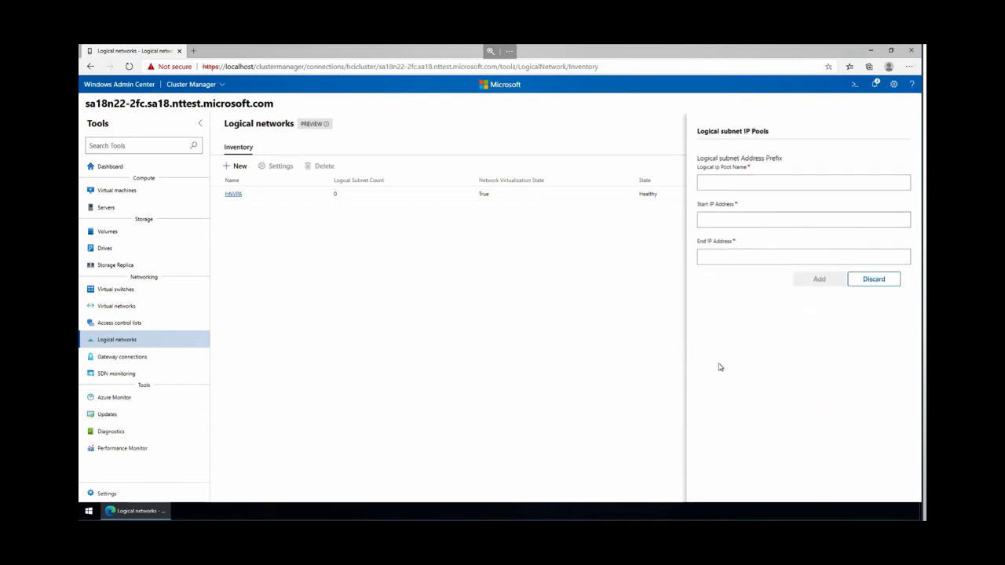
click(769, 181)
text(Tenant1)
key(Tab)
text(10.127.130)
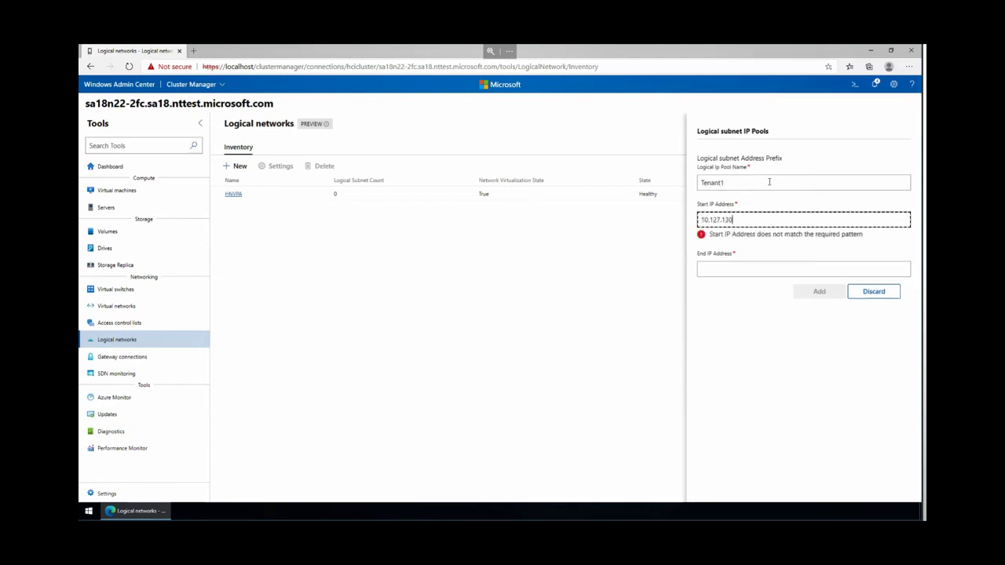
text(.1)
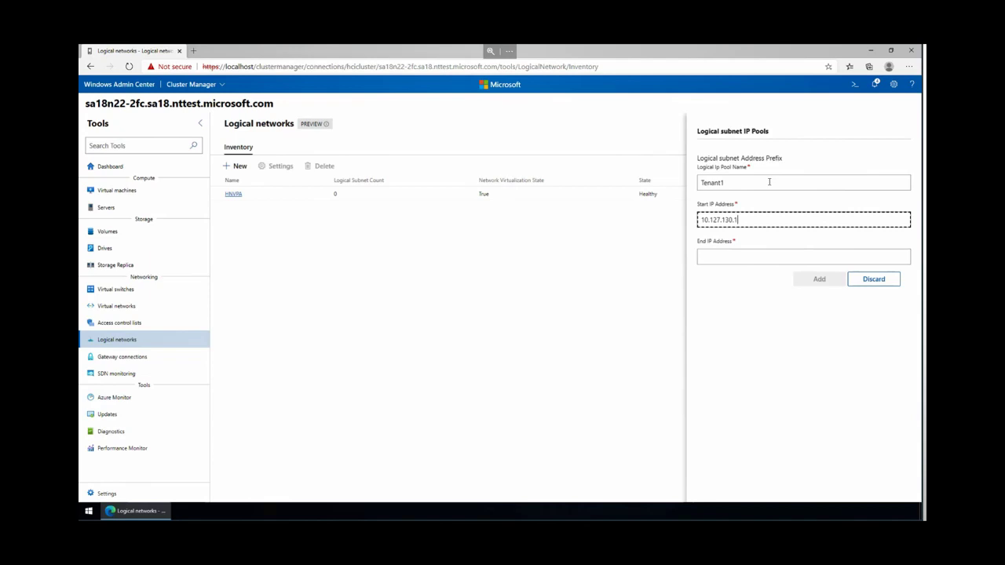
text(00)
key(Tab)
text(10.127.130.1)
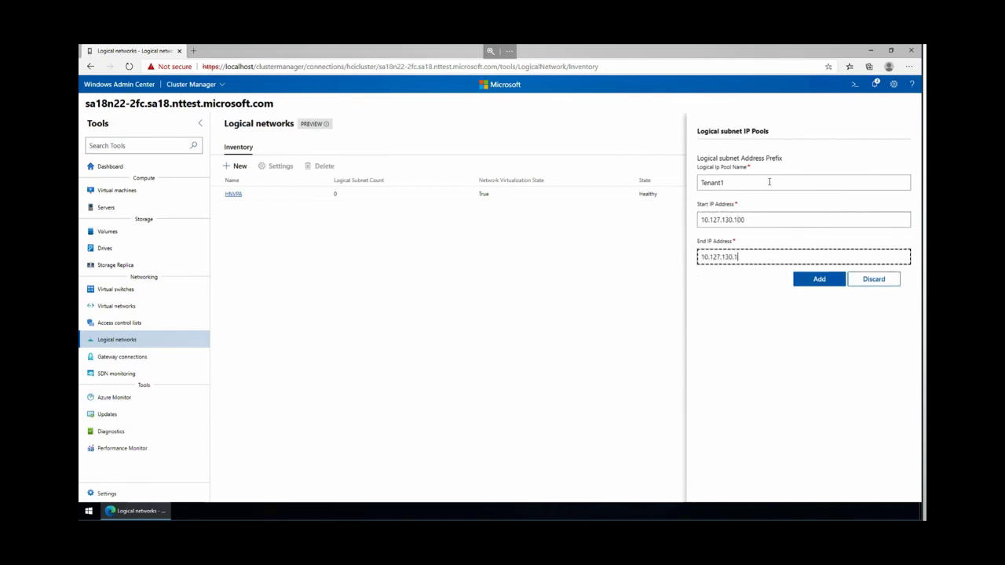
text(10)
click(816, 281)
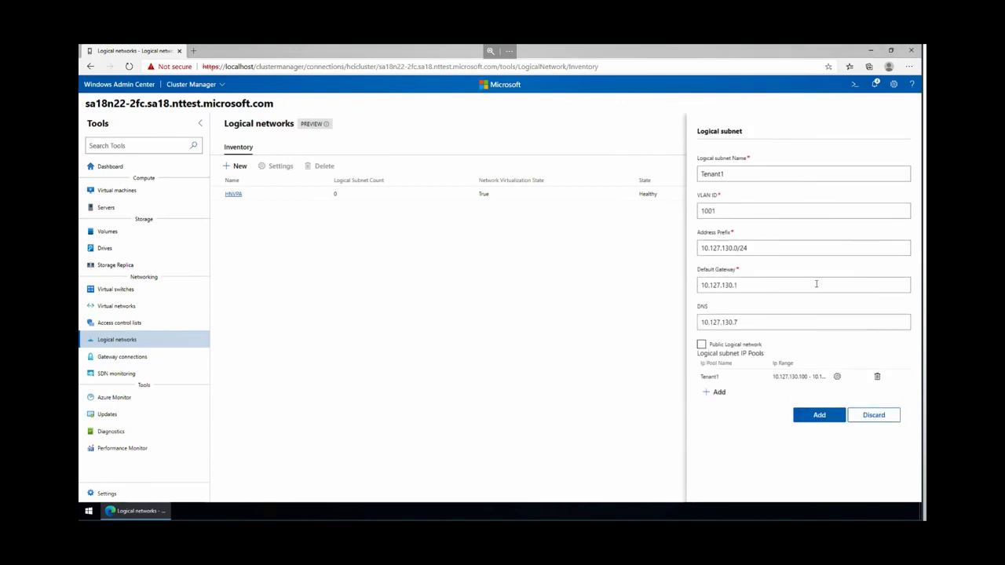
Save the subnet, submit the Tenant VLANs network and refresh the list.
click(832, 415)
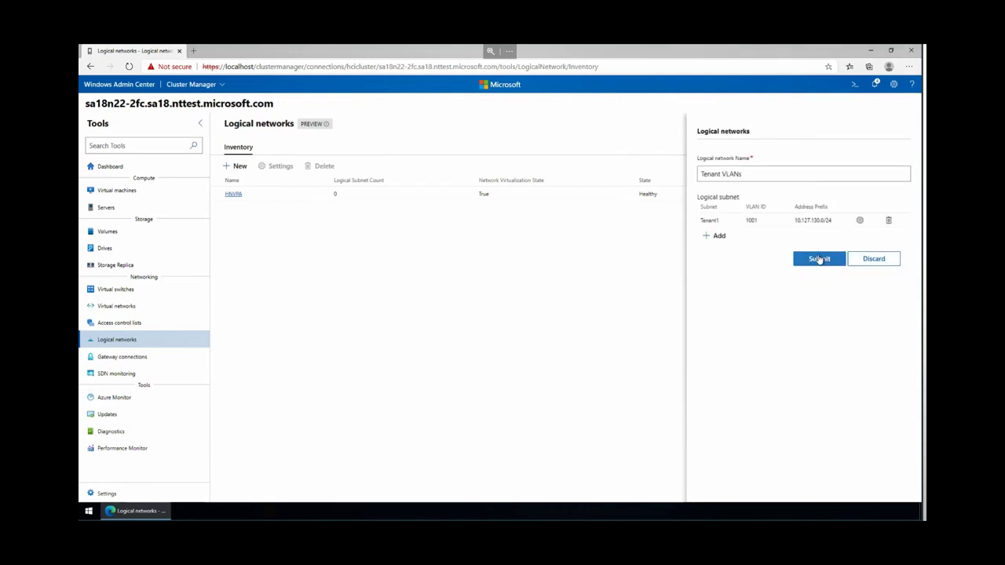
click(819, 259)
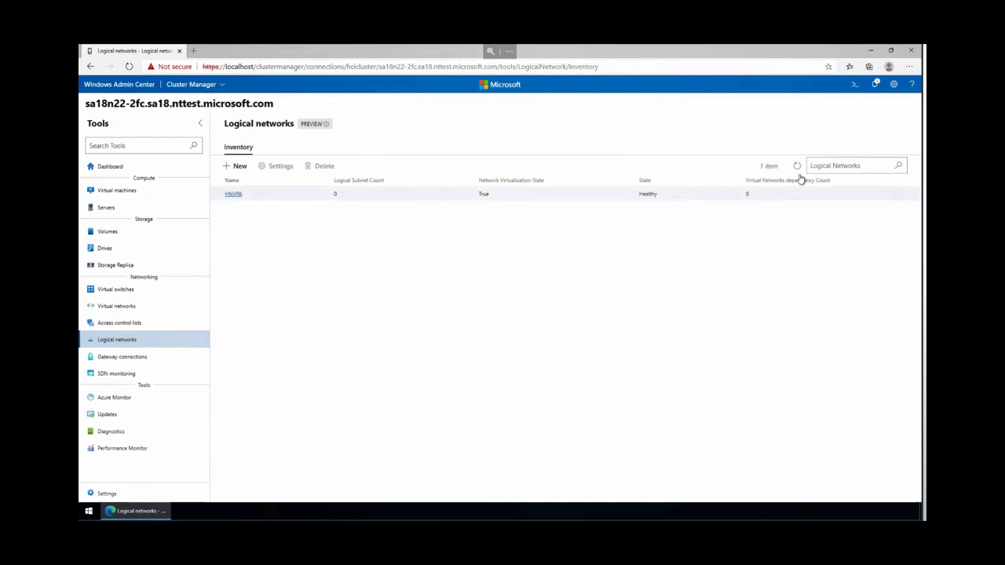
click(798, 167)
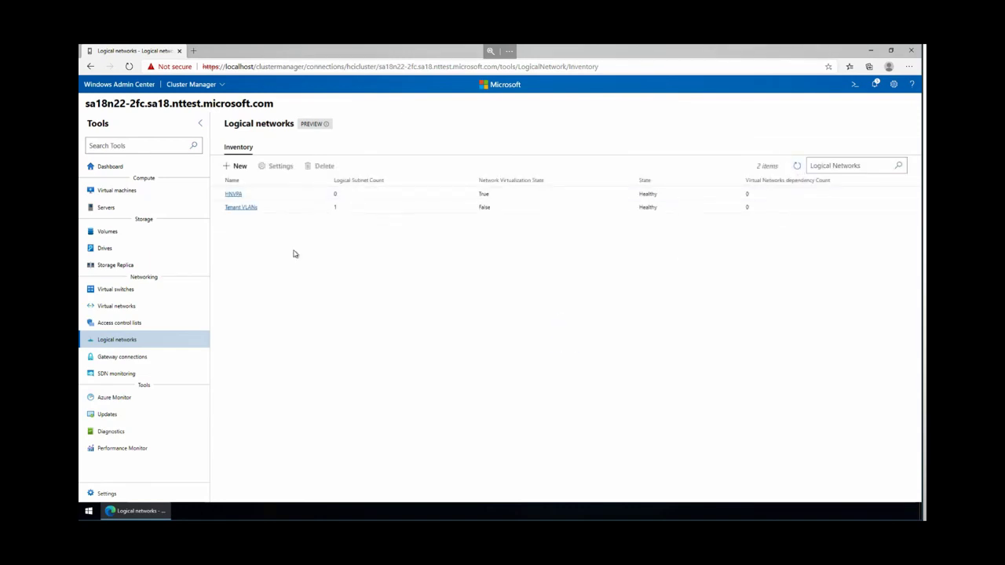
Create a new access control list named WebServer on the cluster.
click(121, 324)
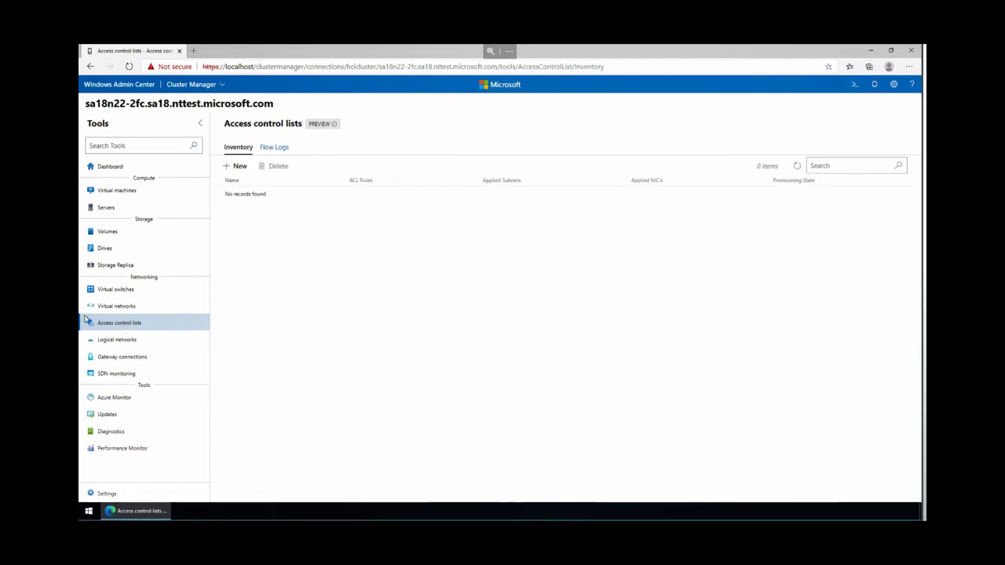
click(241, 166)
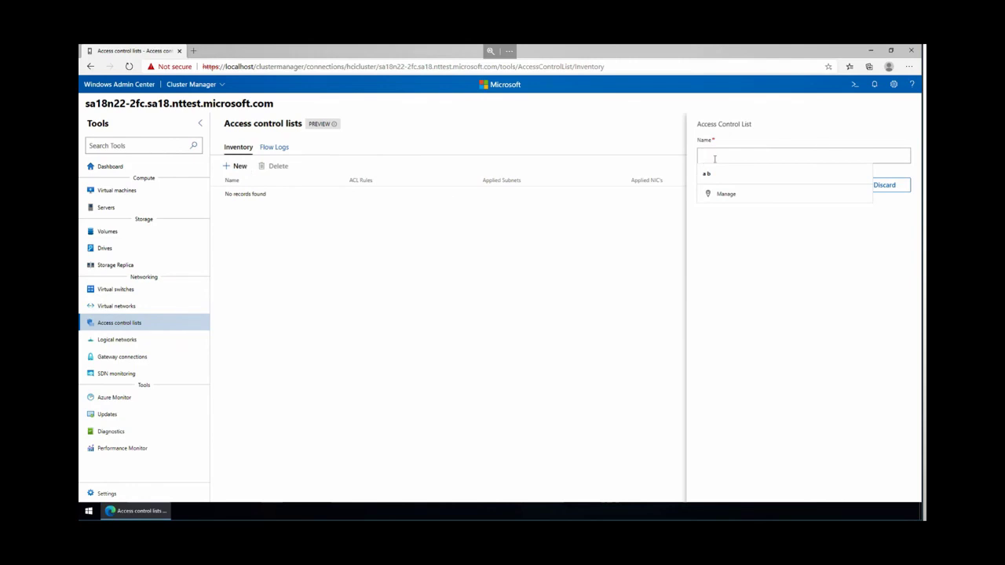
text(WebS)
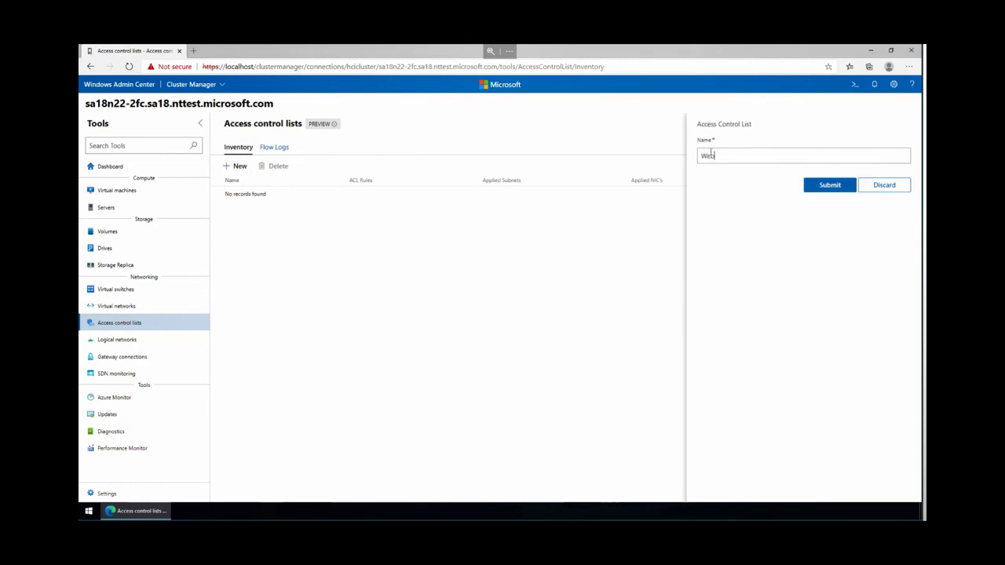
text(erver)
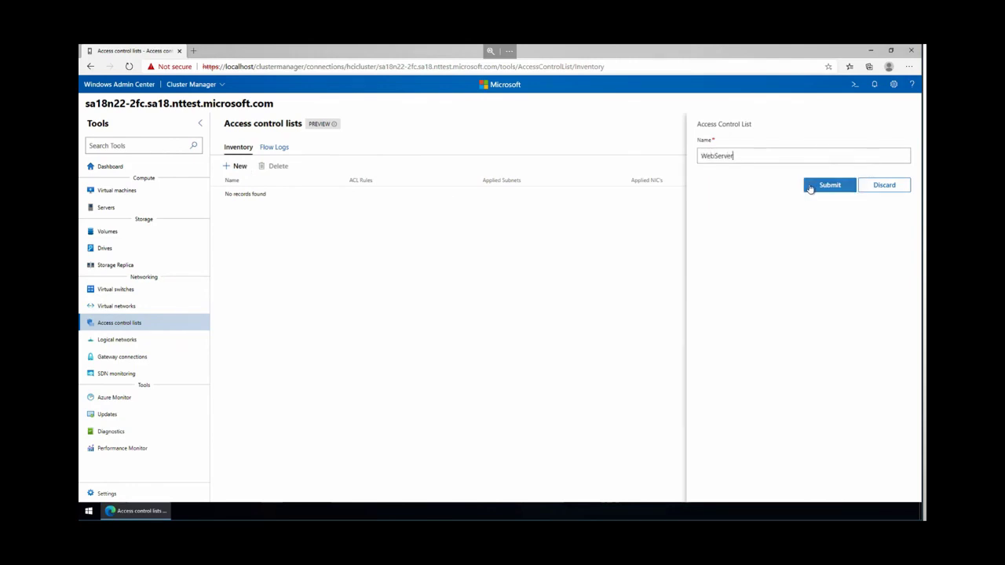
click(810, 187)
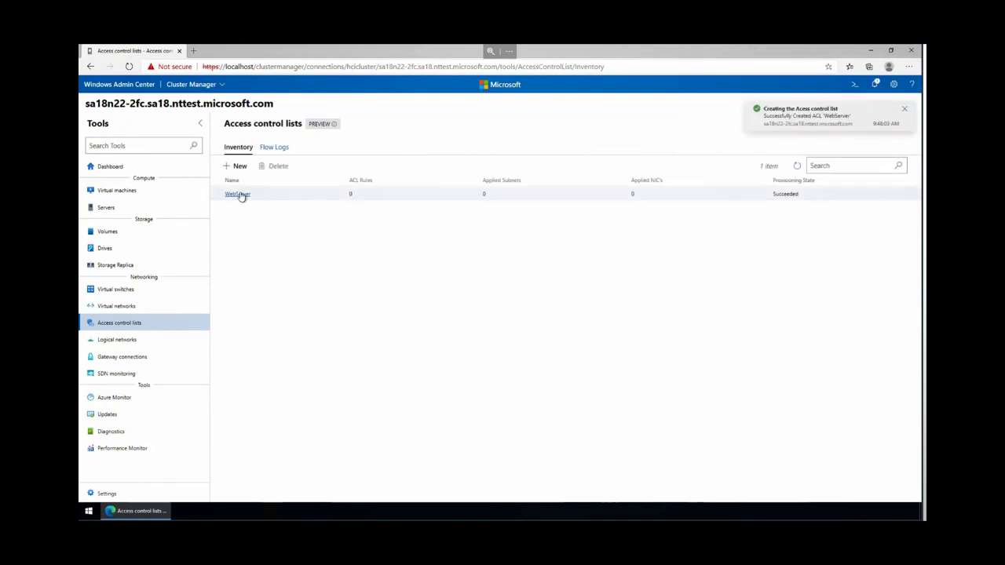
Add rule AllowWeb to WebServer: priority 1000, TCP, any source port and destination, destination port 80.
click(238, 194)
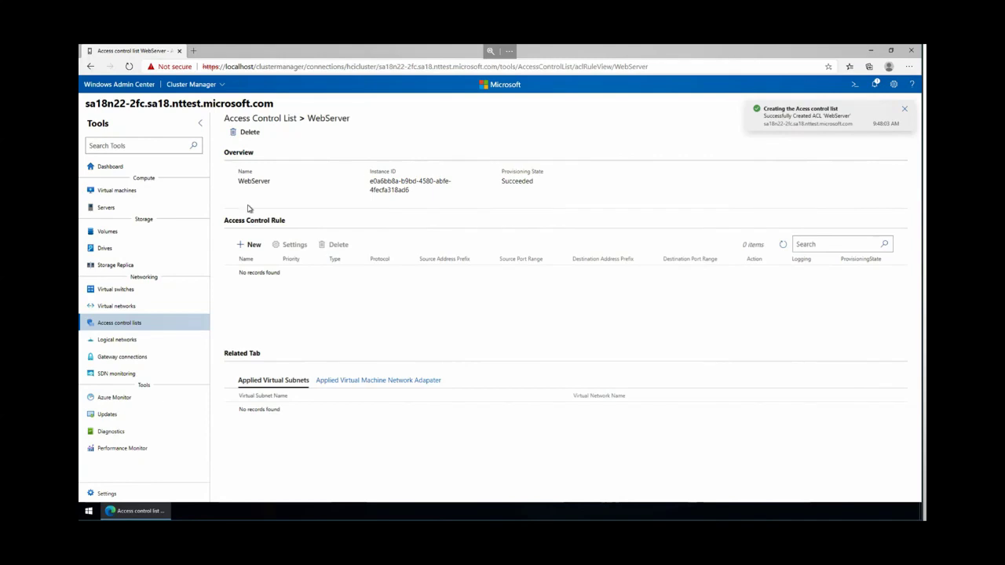
click(250, 246)
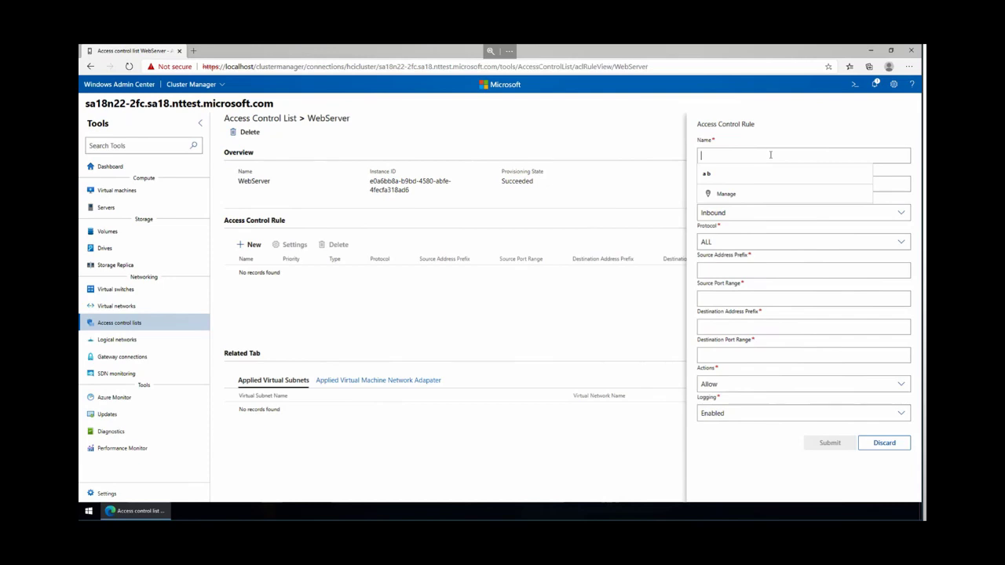
text(AllowWeb)
click(755, 182)
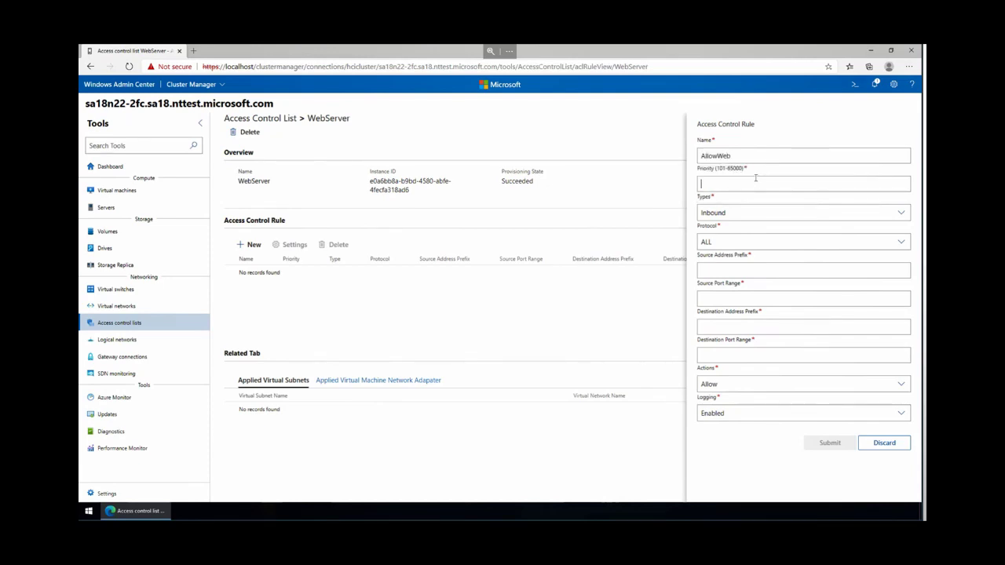
text(1000)
click(724, 245)
click(719, 271)
key(Tab)
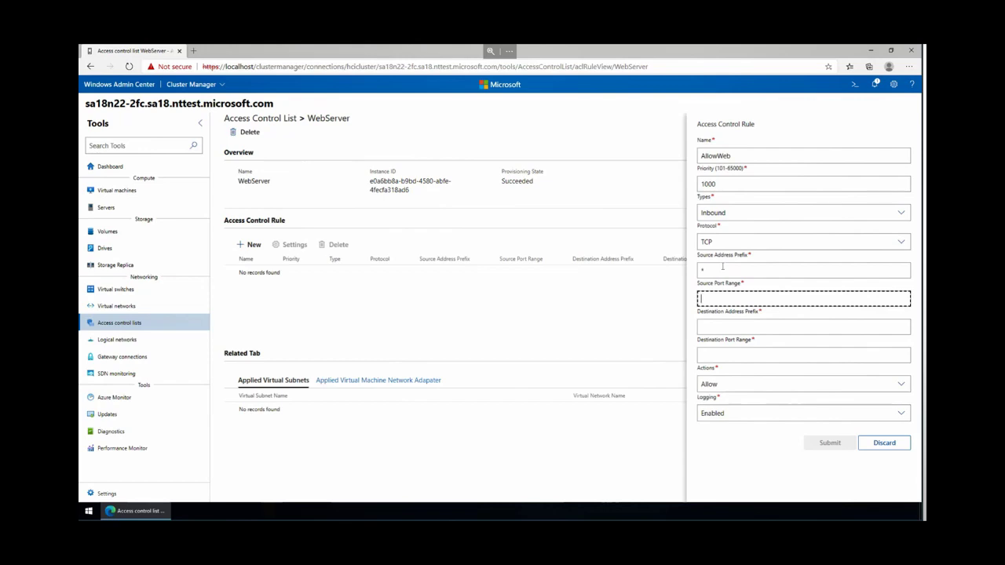
text(*)
key(Tab)
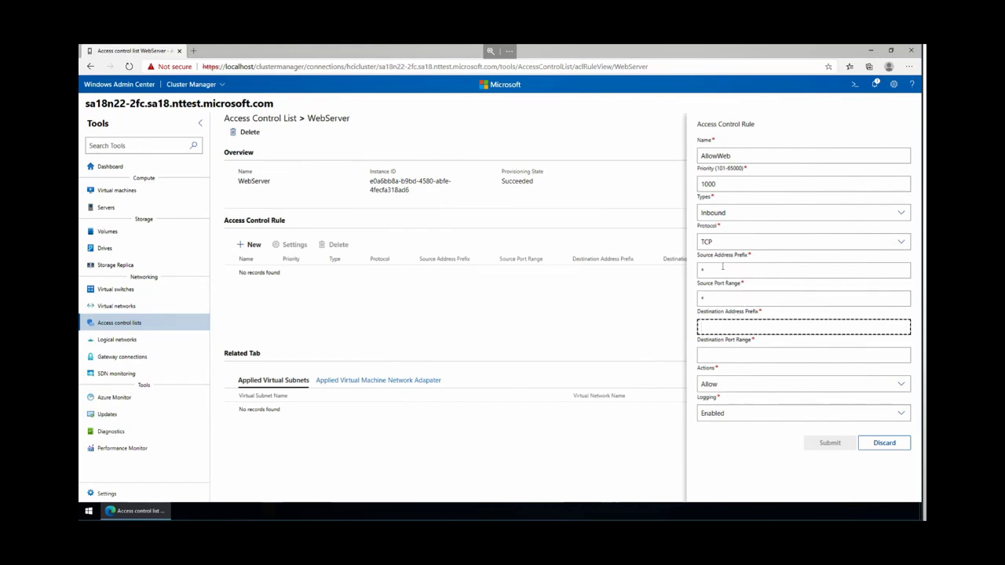
text(*)
key(Tab)
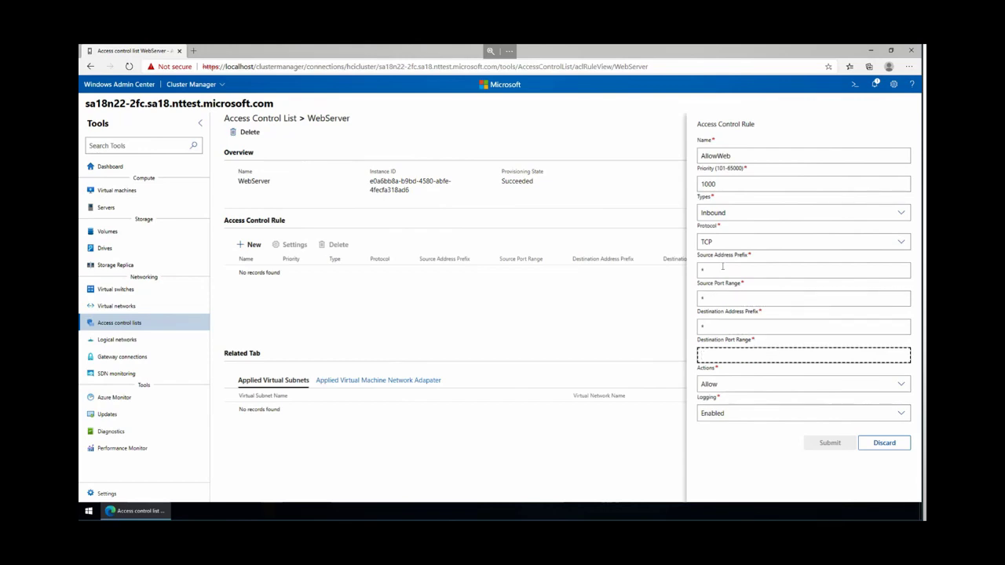
text(80)
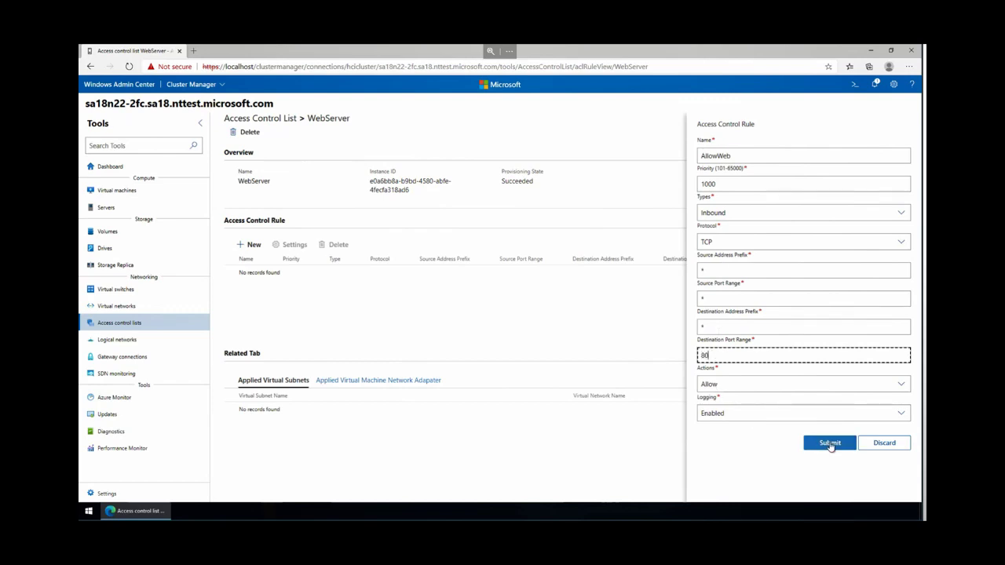
click(828, 445)
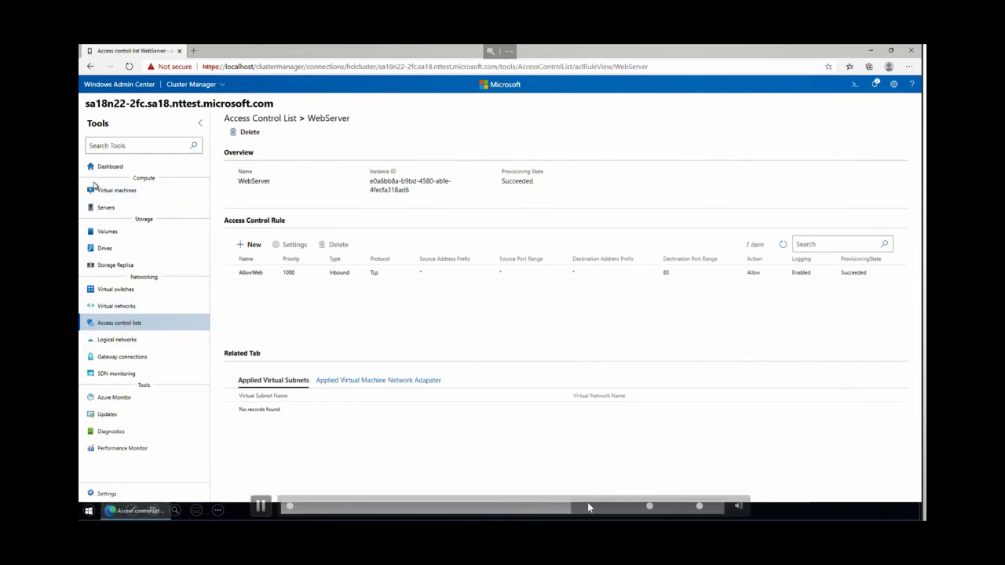
Start a new VM named MyVM with 2 processors, 2 GB memory and ConvergedSwitch.
click(157, 192)
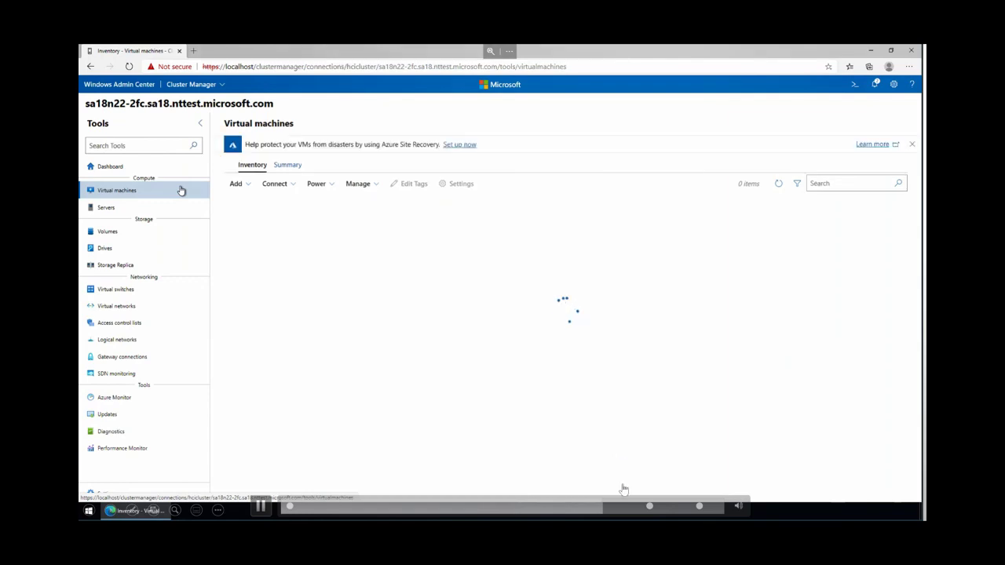
click(618, 514)
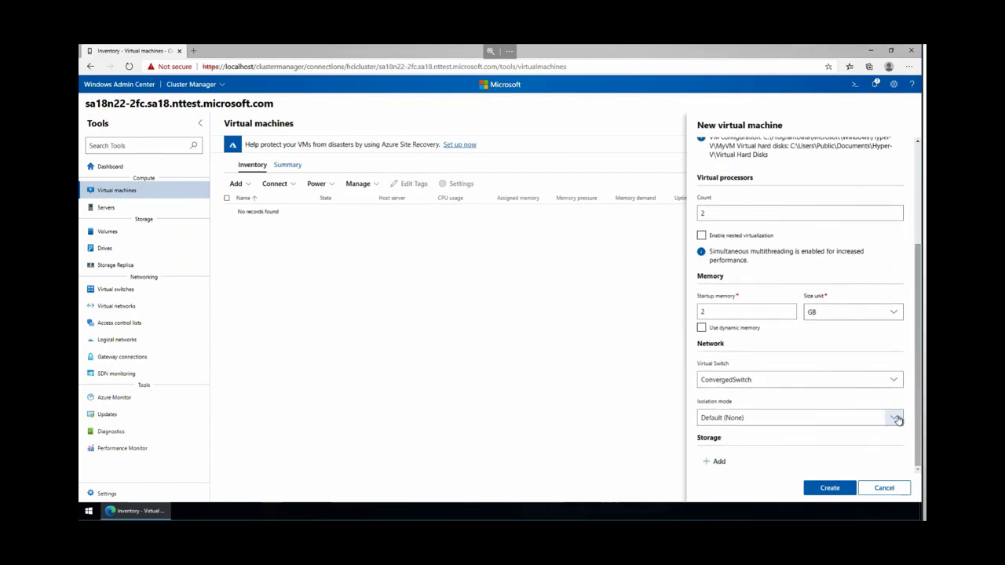
Set the VM to Logical network (SDN) isolation, subnet Tenant1, IP 10.127.130.100.
click(525, 402)
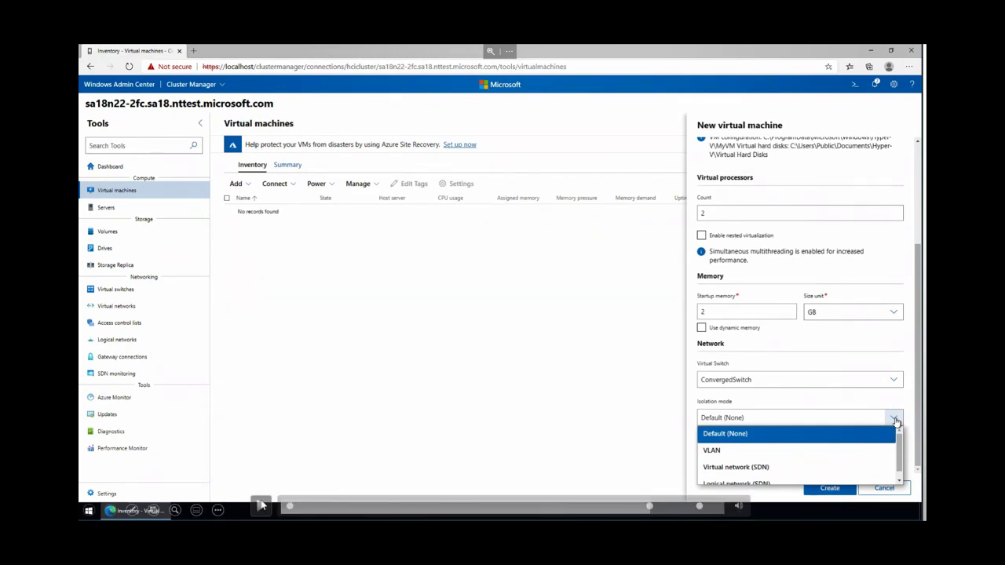
click(265, 488)
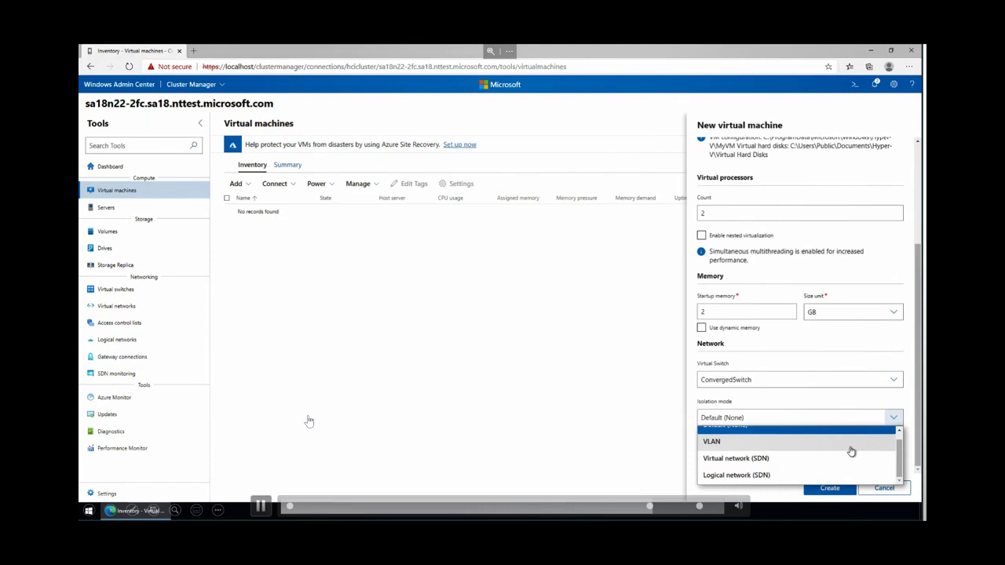
scroll(846, 450, up, 1)
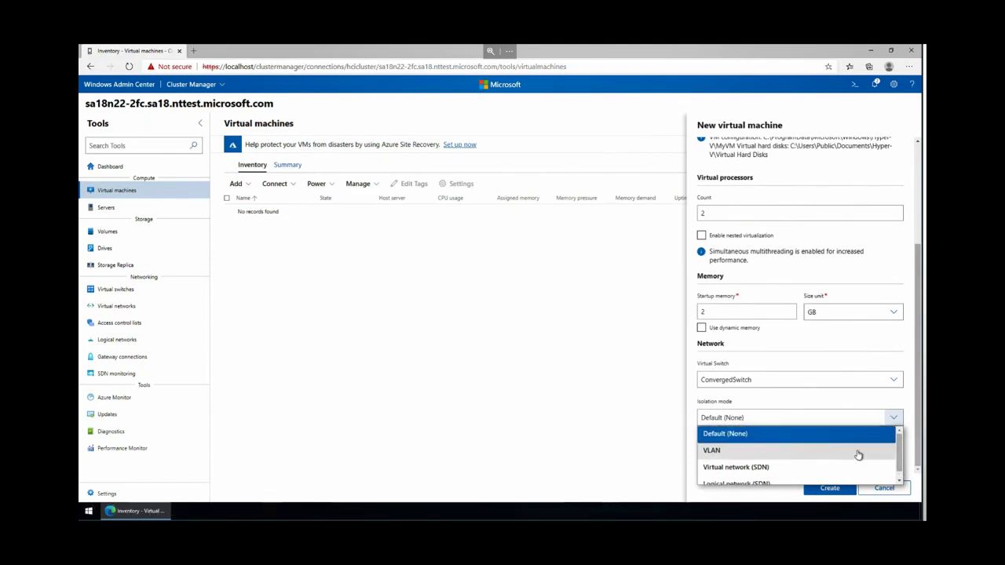
scroll(816, 467, down, 1)
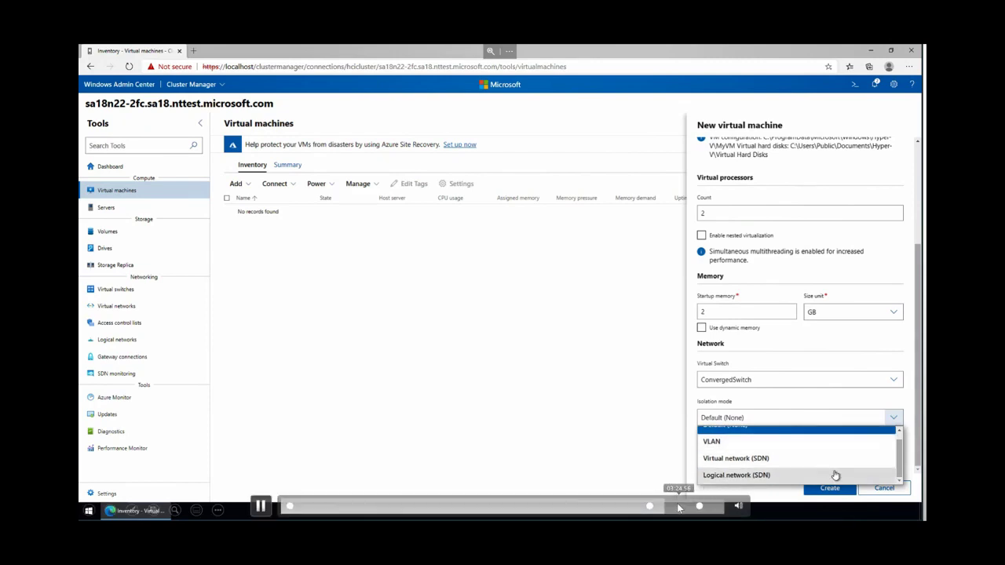
click(843, 476)
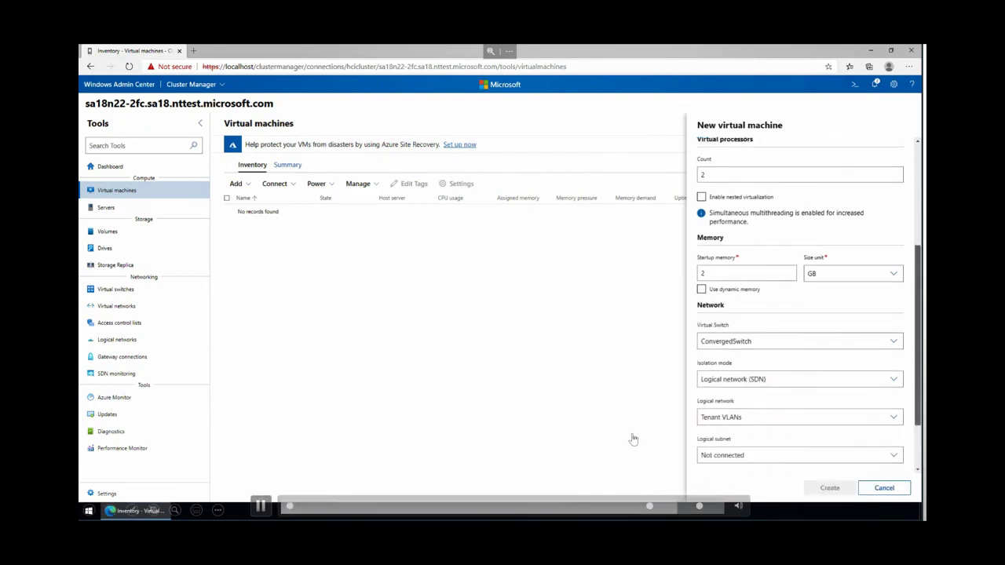
click(893, 439)
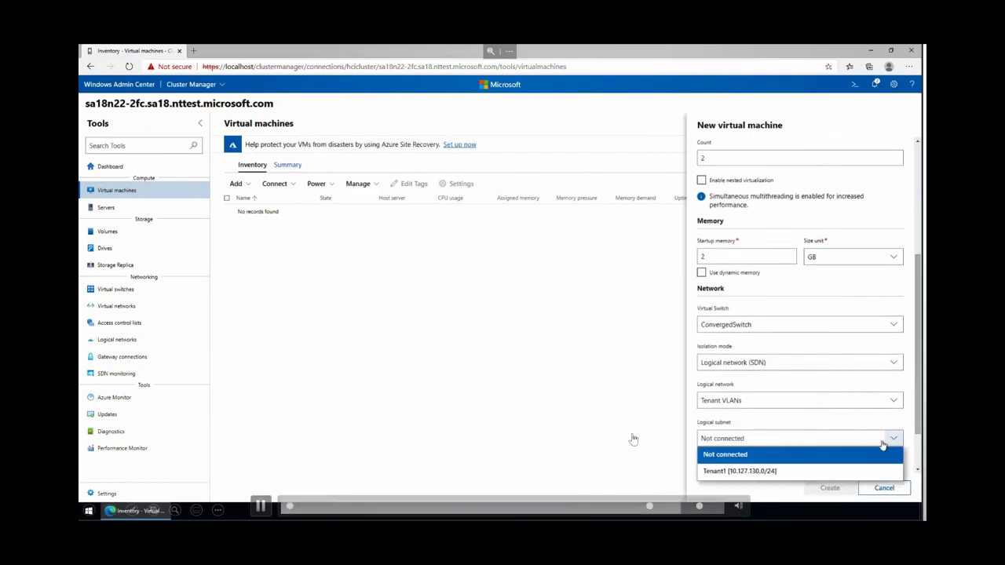
click(852, 473)
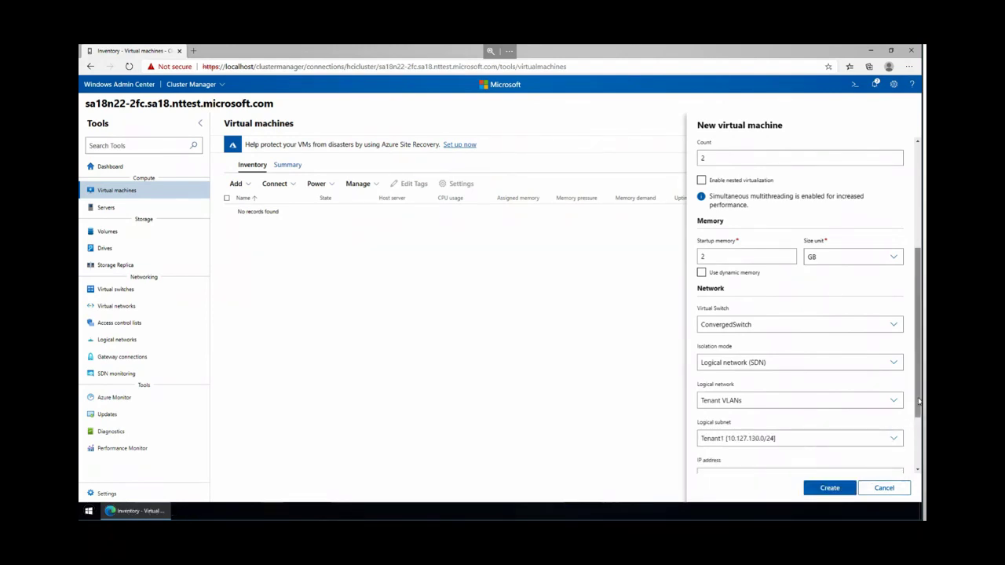
drag(917, 409, 917, 462)
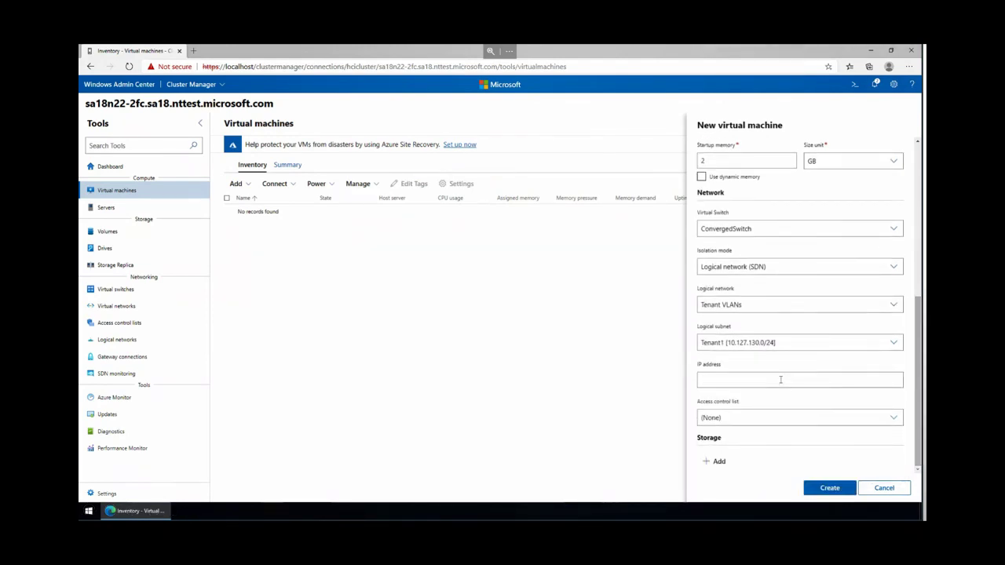
click(827, 376)
text(10.12)
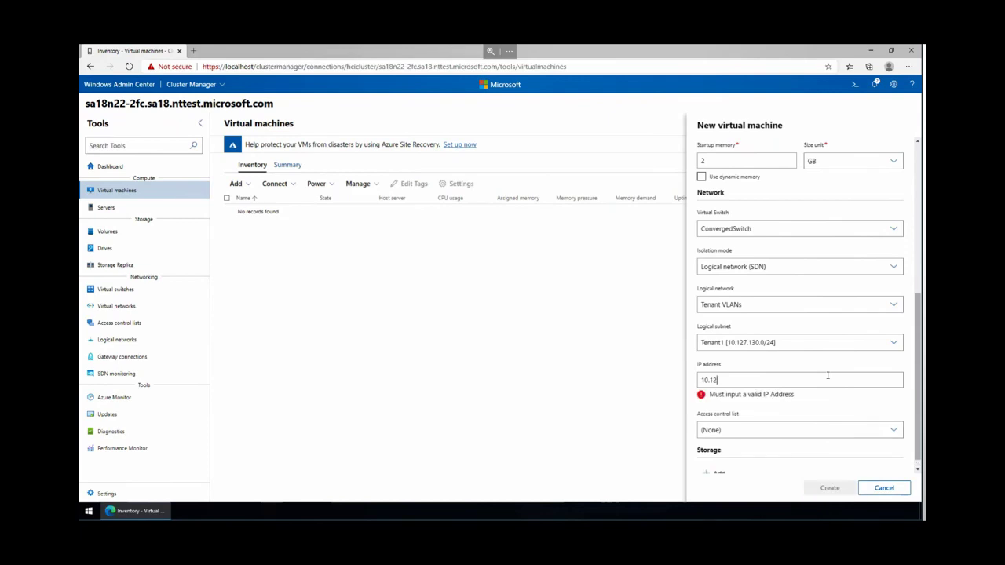
text(7.130.100)
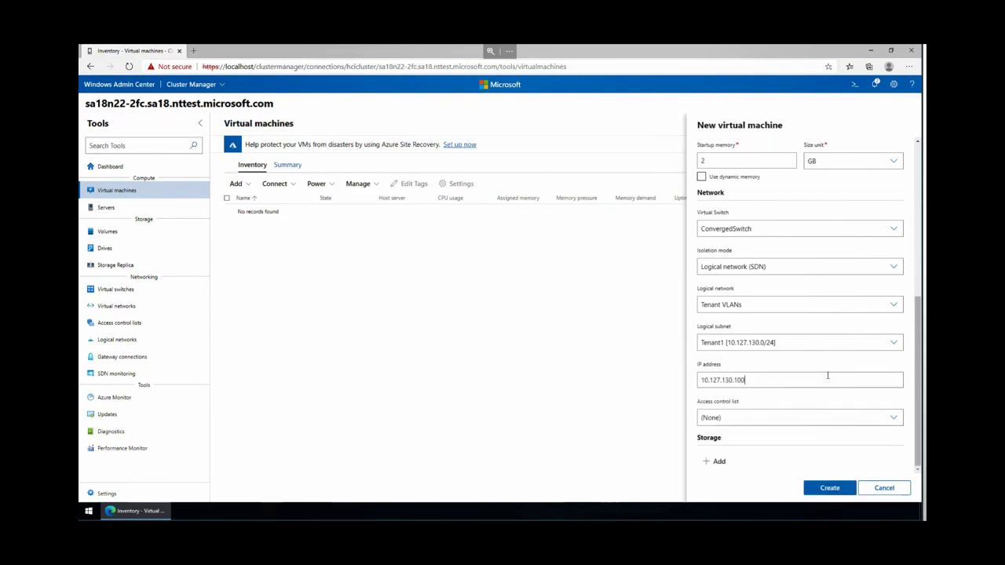
Apply the WebServer access control list to the VM and create it.
click(853, 419)
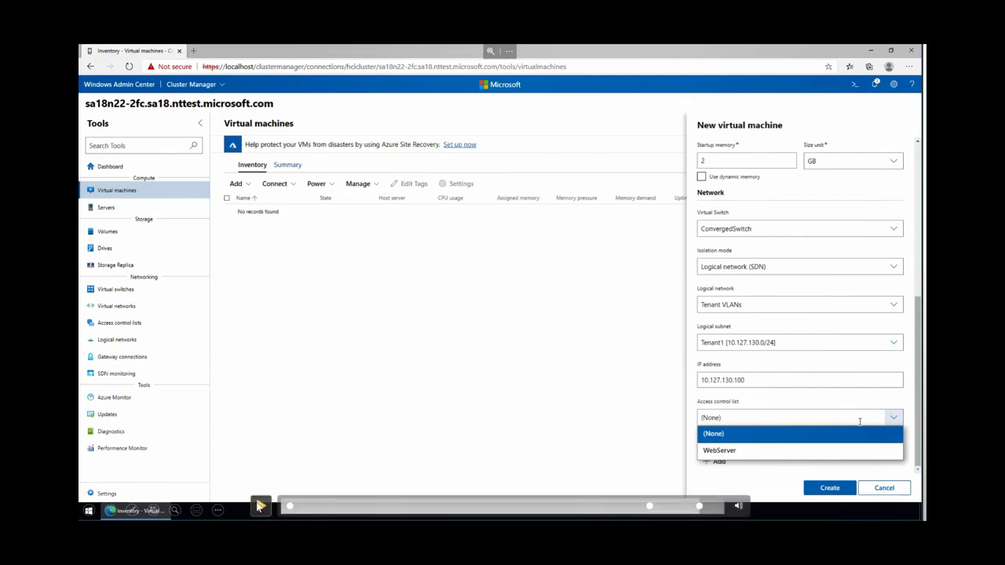
click(260, 506)
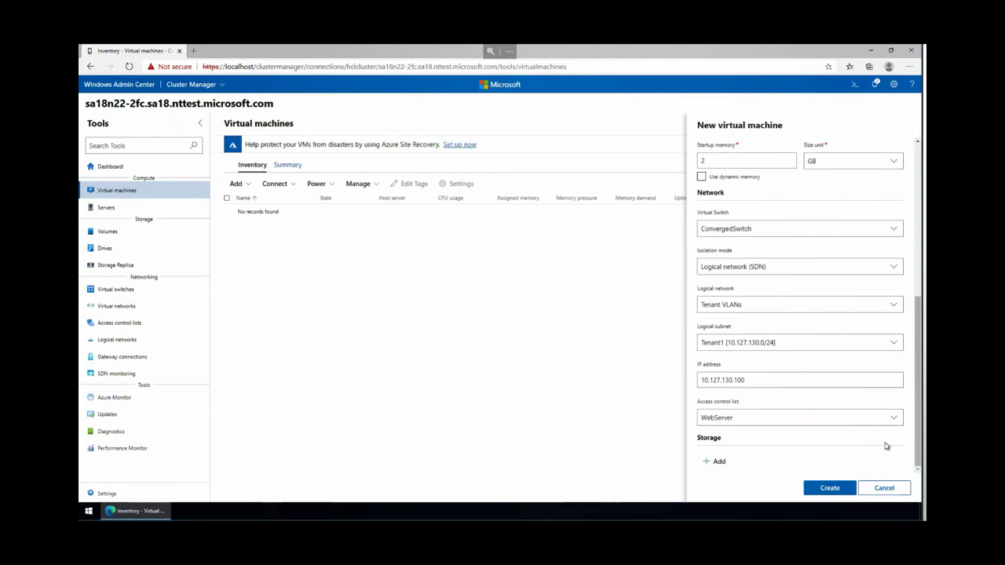
click(832, 488)
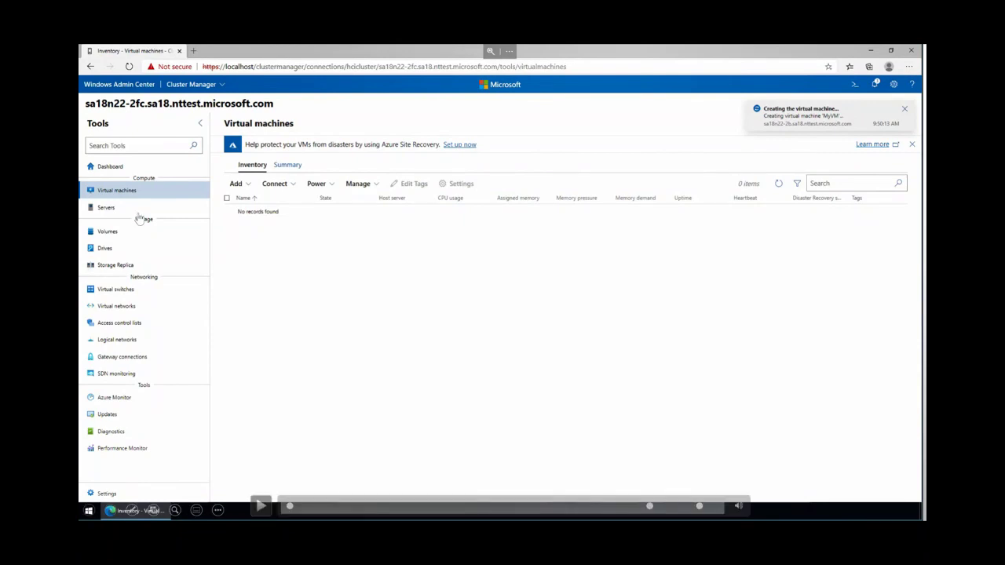
key(space)
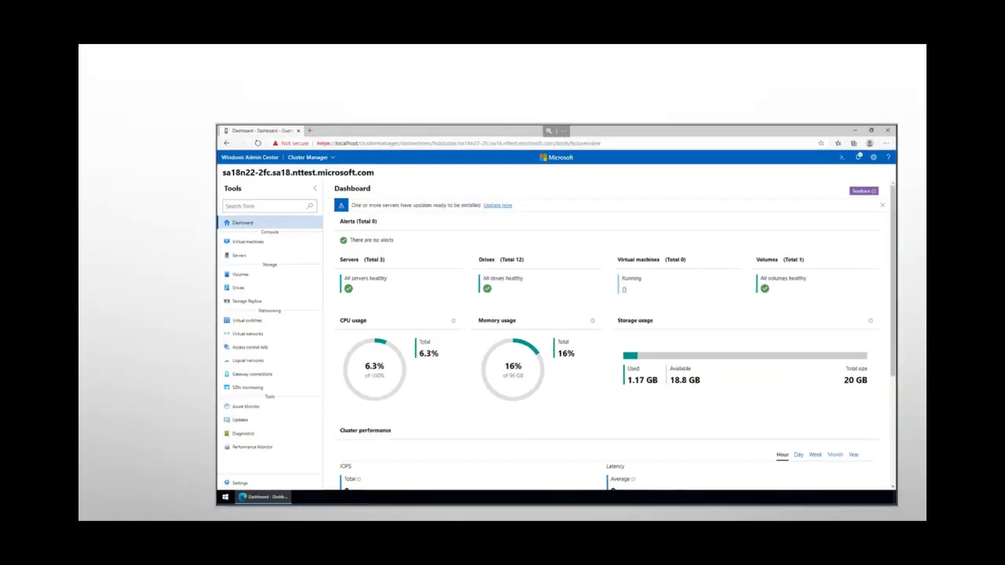
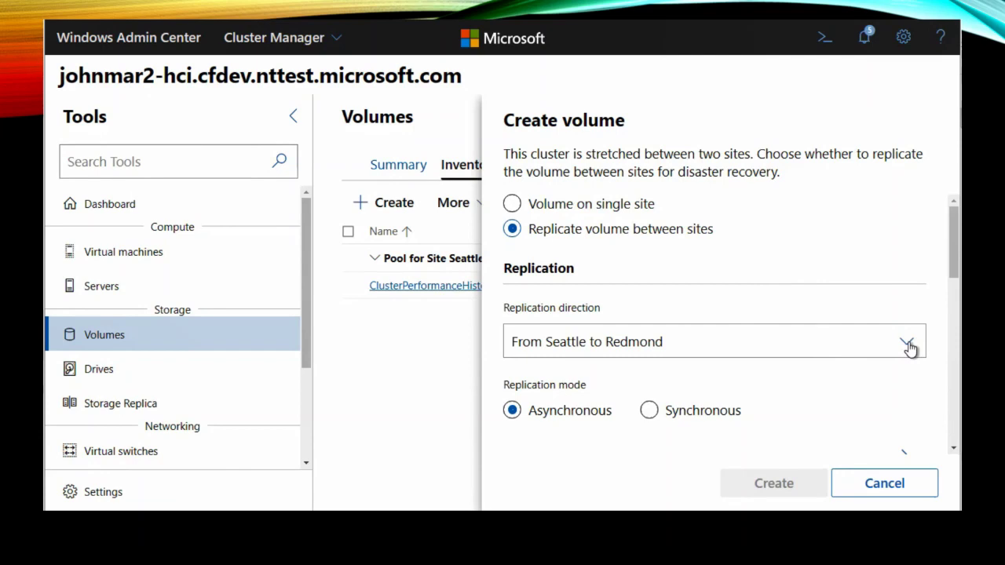
Keep replication from Seattle to Redmond and set the mode to Synchronous.
click(909, 346)
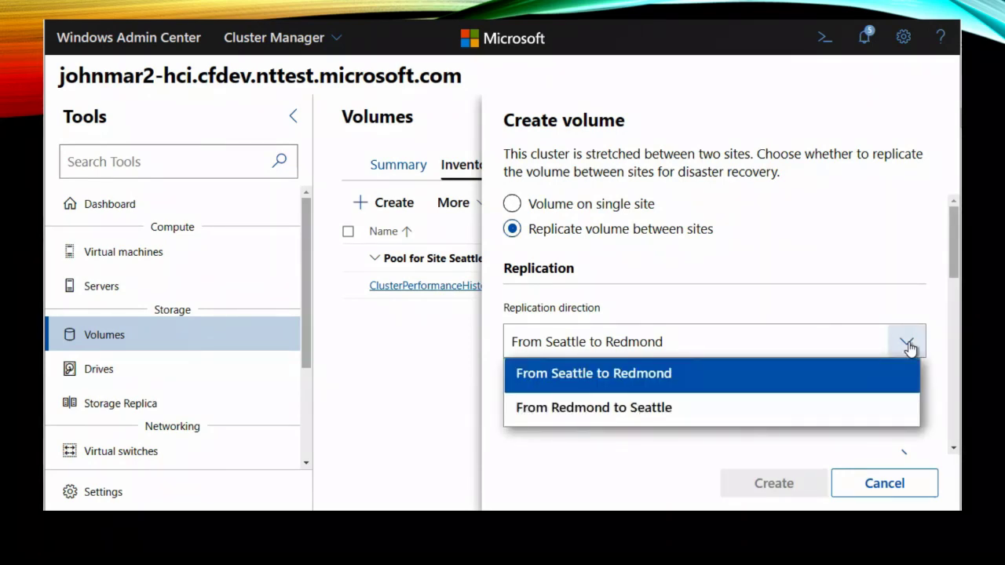
click(909, 346)
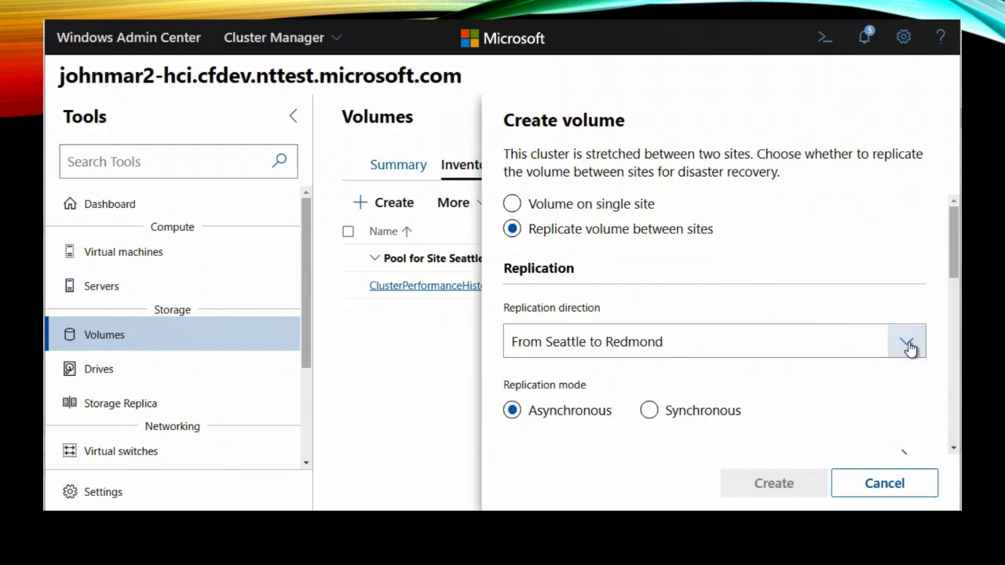
click(648, 413)
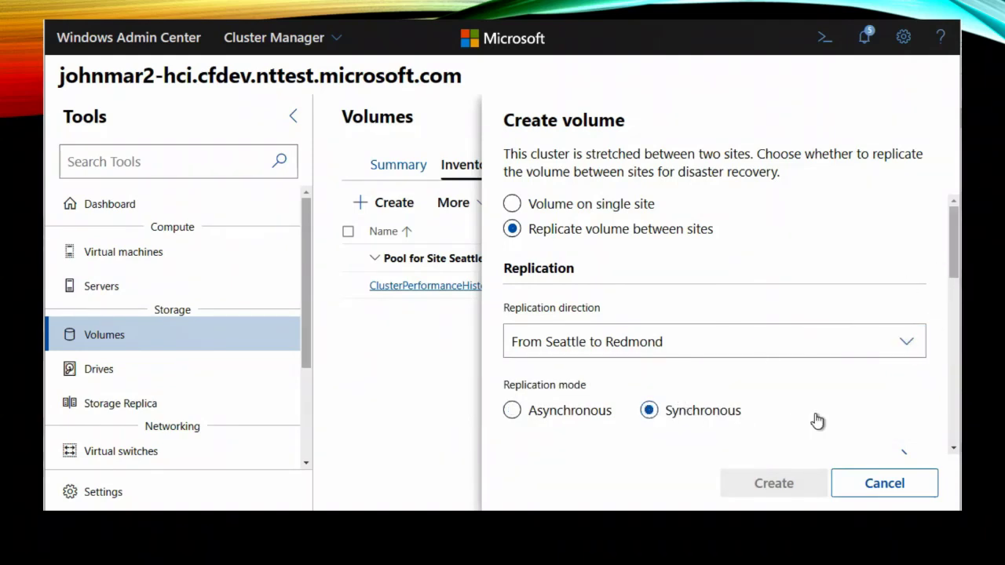
Name the volume Seattle-VM-disk and set its size to 10 TB.
click(953, 423)
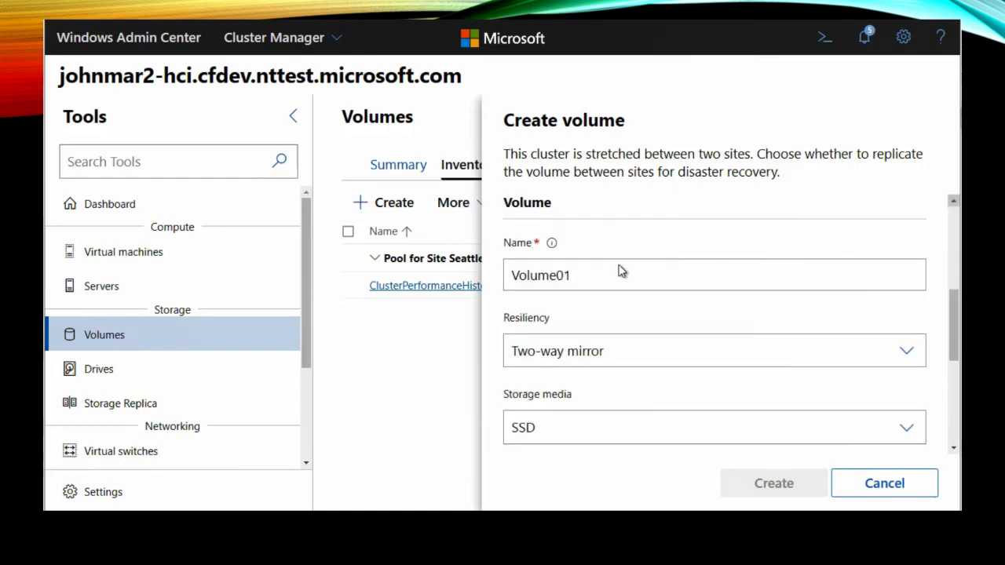
double_click(507, 278)
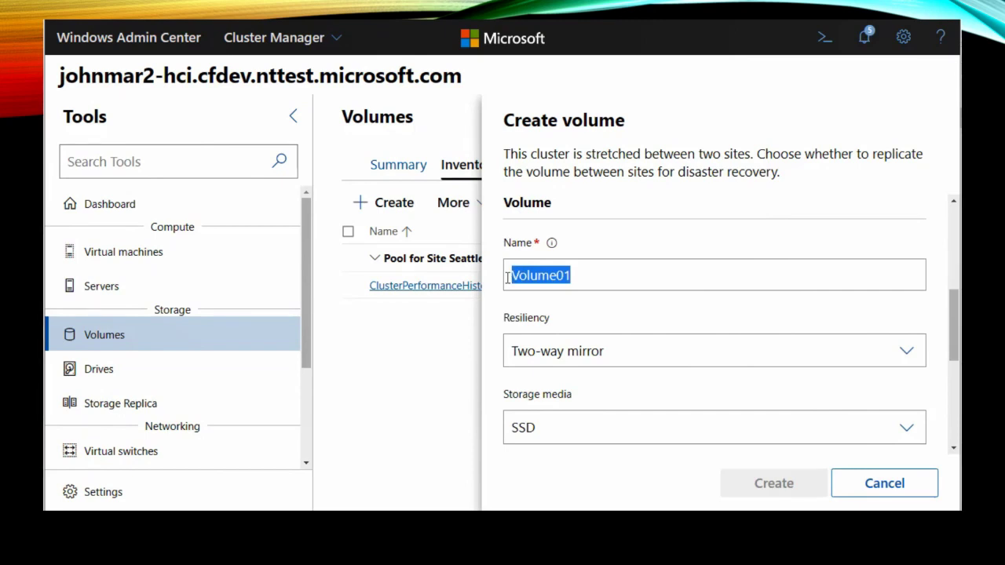
text(Seattl)
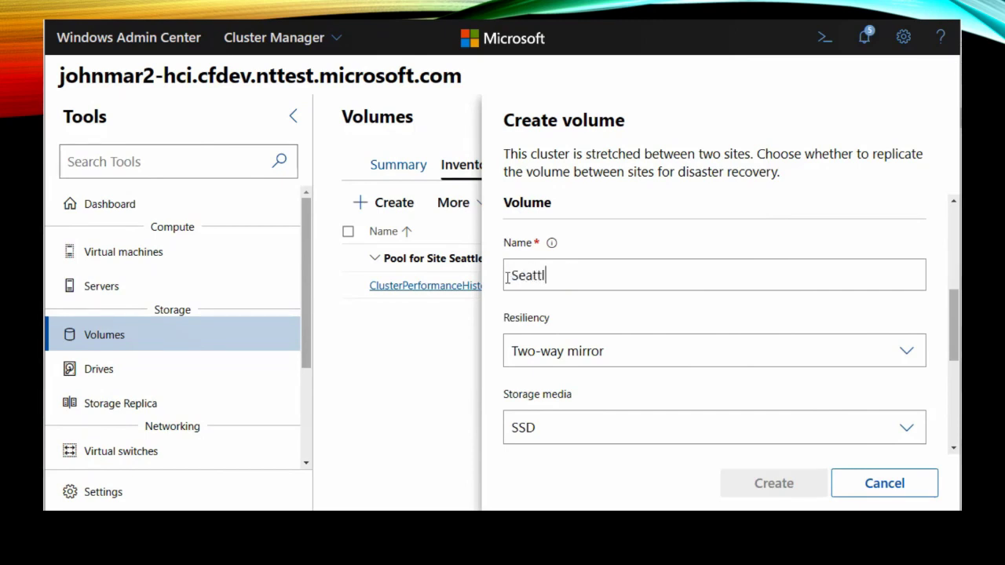
text(e-VM-disk)
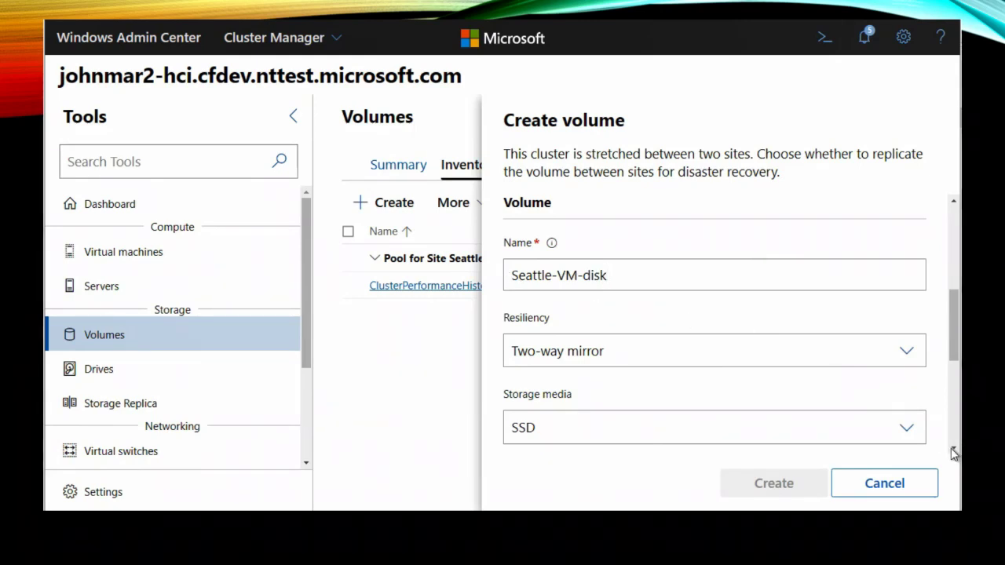
scroll(953, 453, down, 5)
click(531, 218)
text(10)
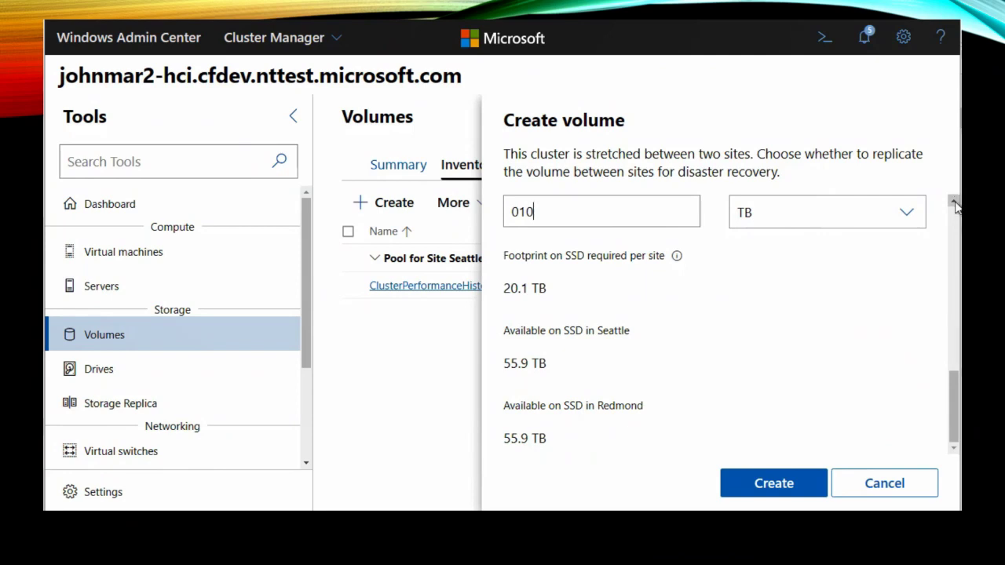
click(954, 201)
scroll(954, 202, up, 3)
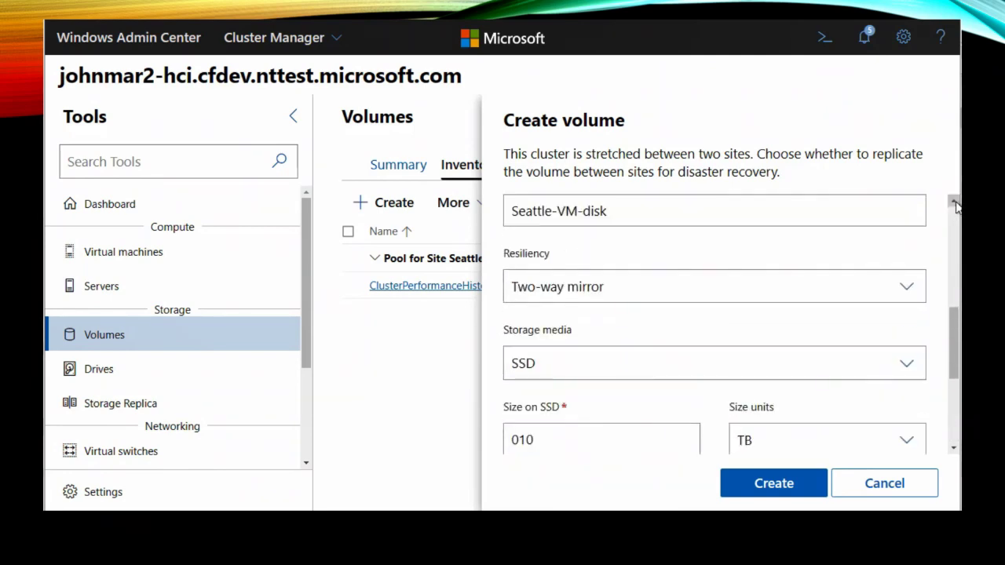
scroll(855, 247, up, 3)
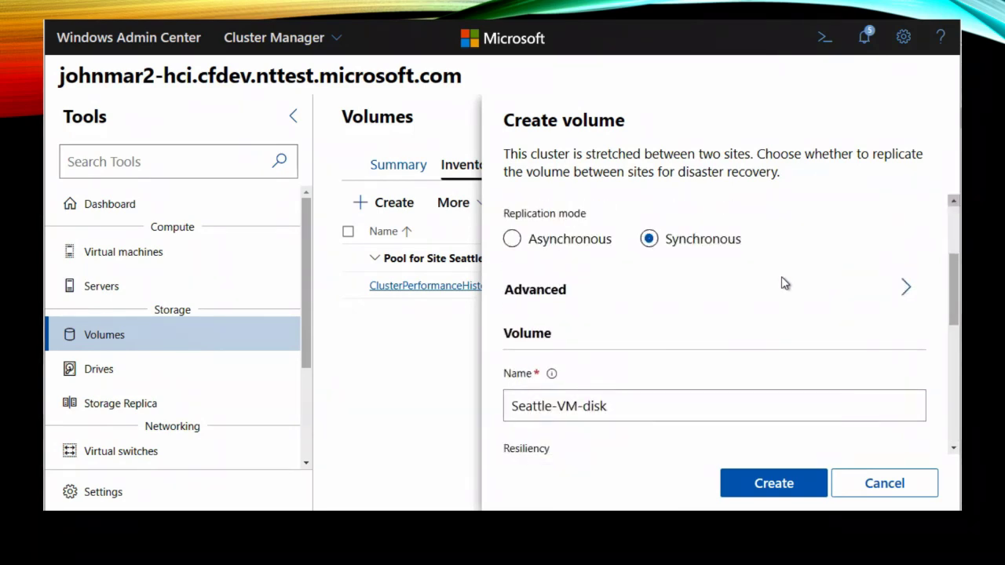
Under Advanced, change the log size from 40 GB to 10 GB, then create the Seattle-VM-disk volume.
click(907, 290)
scroll(954, 285, down, 2)
scroll(954, 285, down, 1)
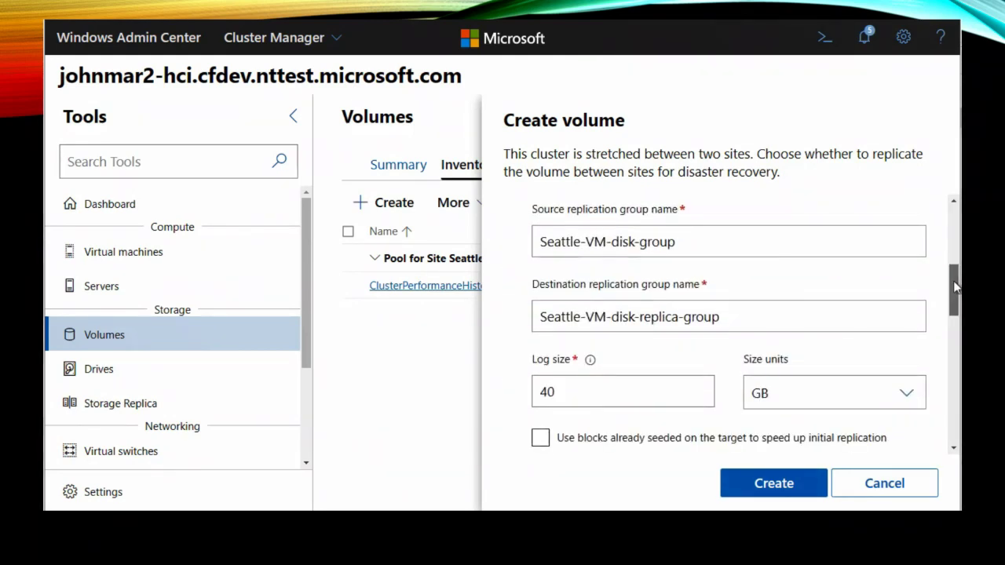
scroll(743, 262, down, 1)
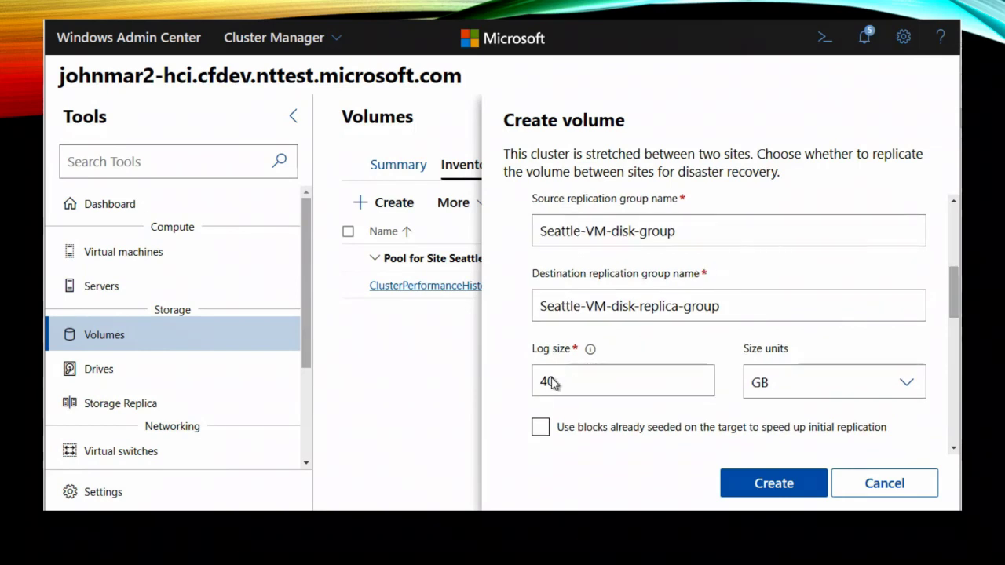
click(596, 393)
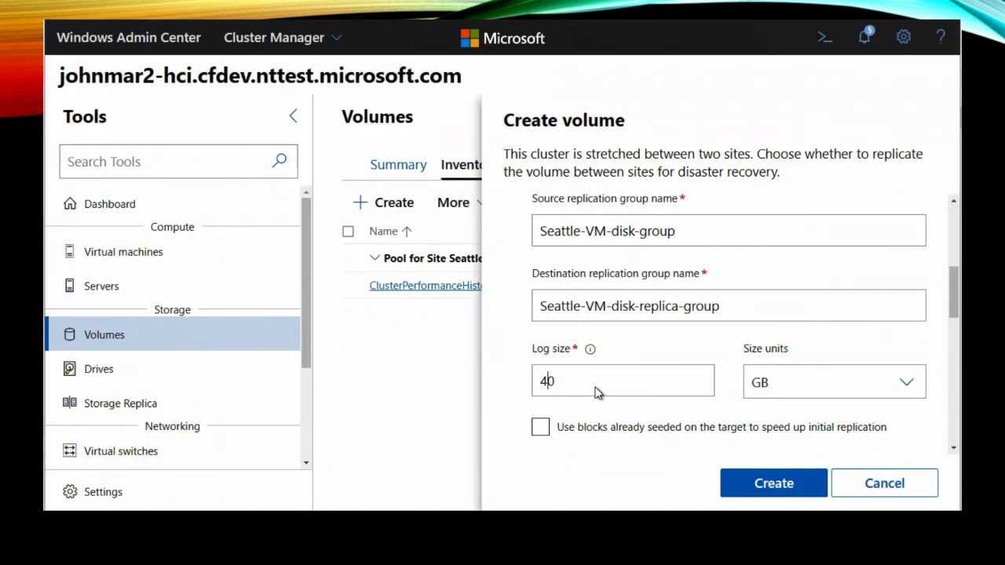
key(BackSpace)
text(1)
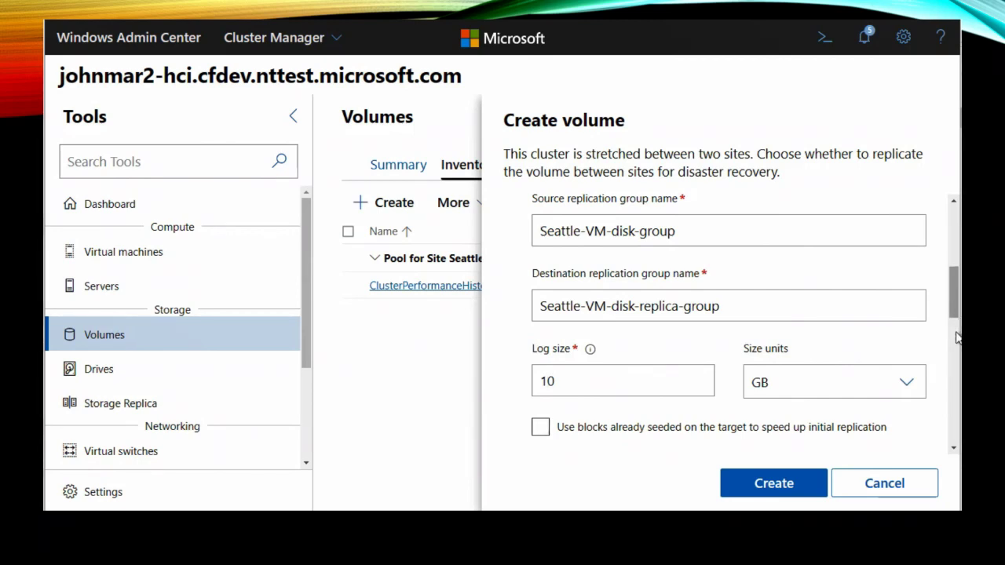
scroll(956, 338, down, 3)
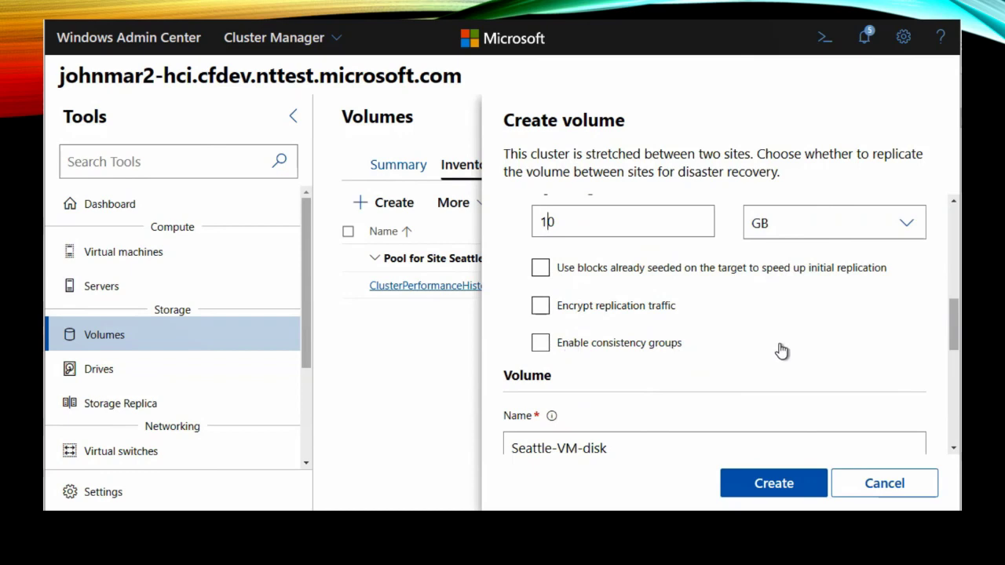
click(778, 483)
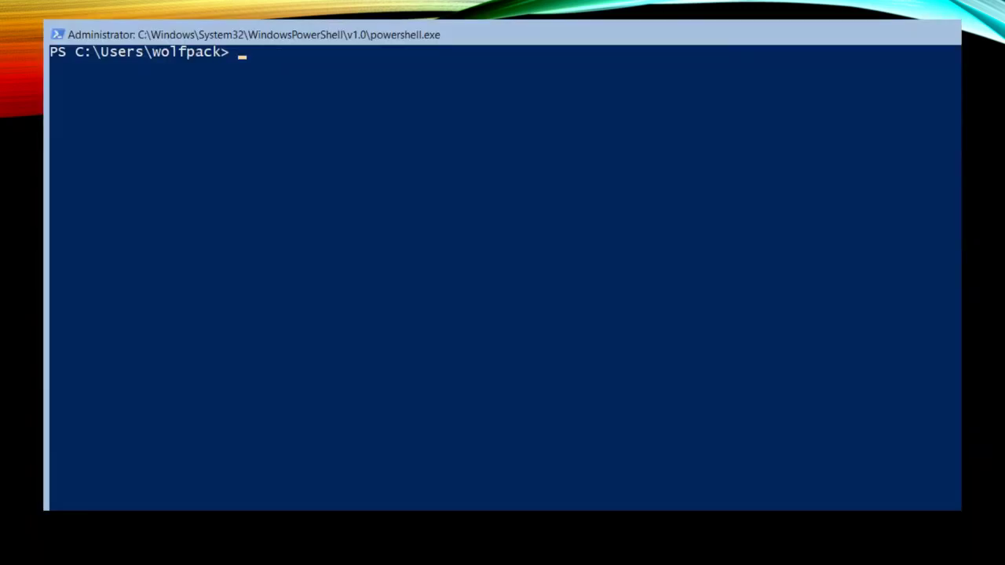
Run get-virtualdisk to check Seattle-VM-disk, its replica and both log disks.
text(get-virtualdisk)
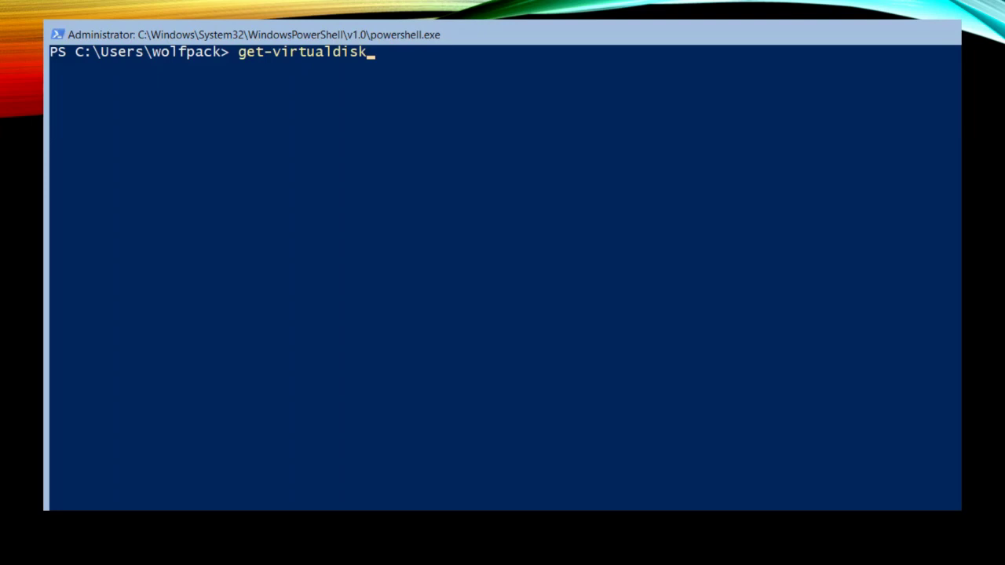
key(Return)
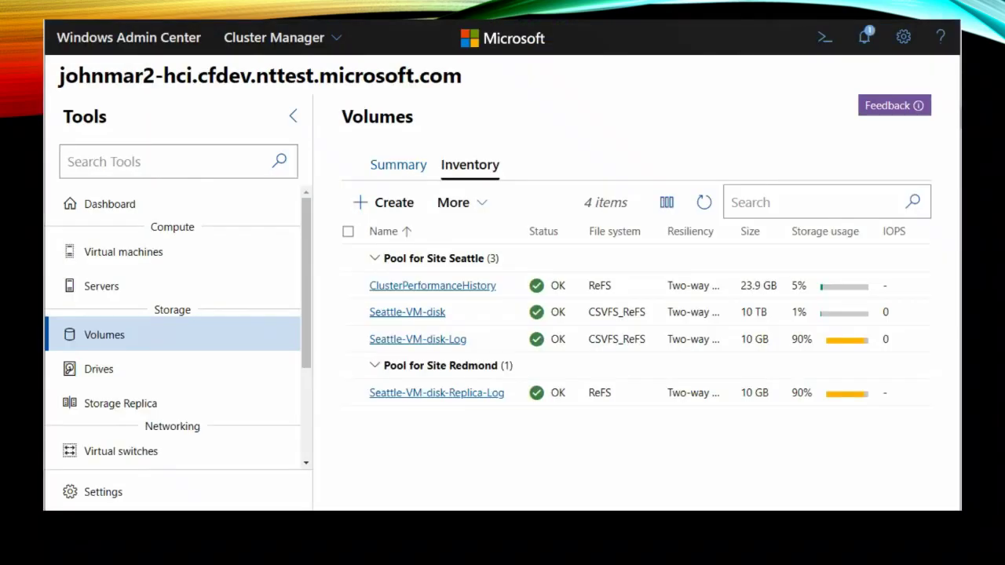
In Storage Replica, open the Seattle-to-Redmond partnership and review its log volume and write consistency details.
click(138, 403)
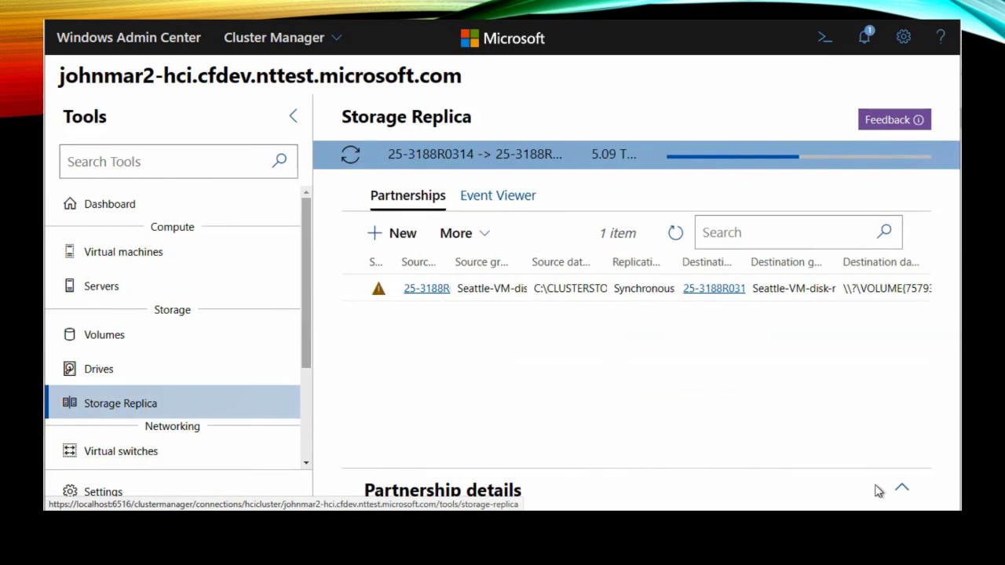
click(901, 489)
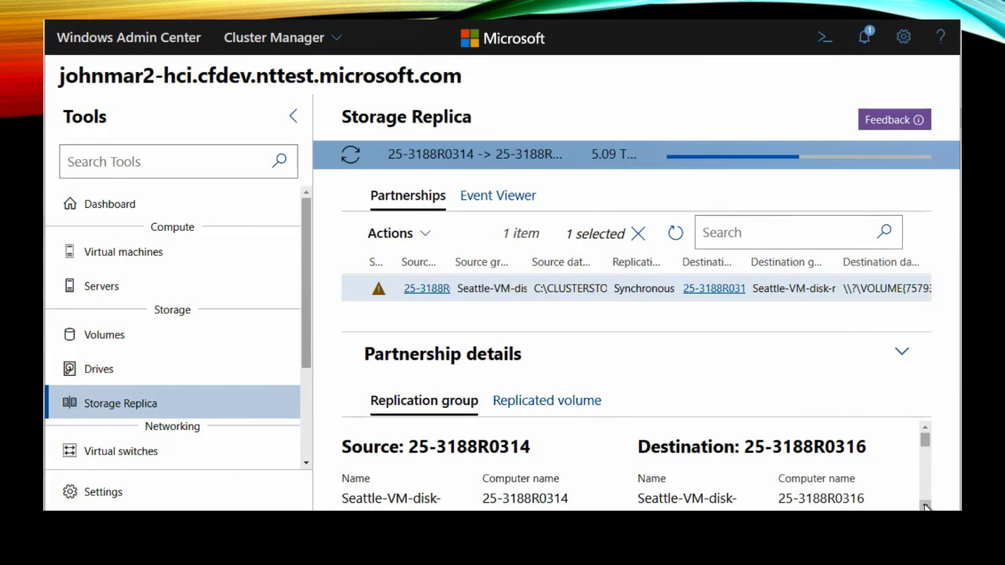
click(925, 506)
click(926, 506)
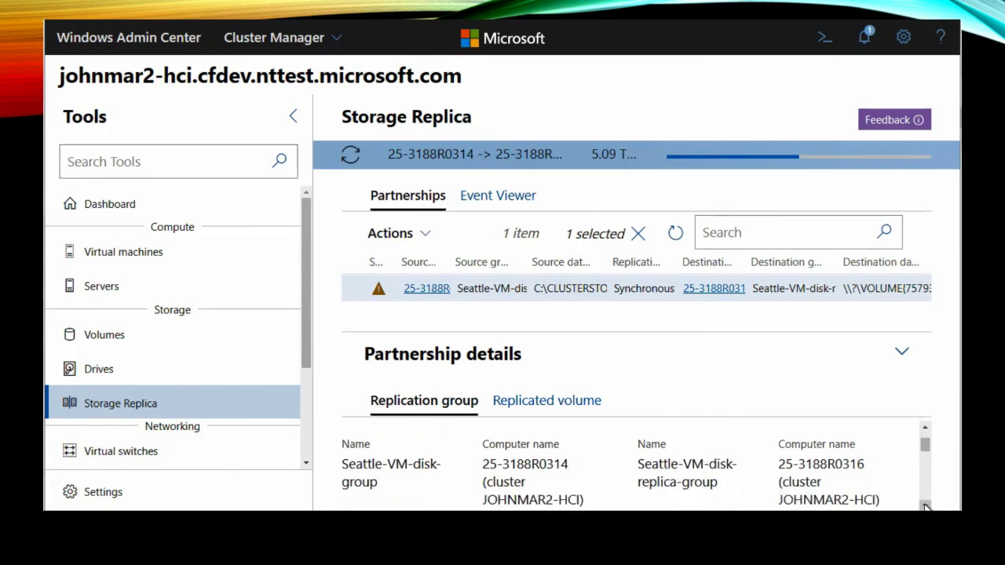
click(926, 506)
click(925, 507)
click(926, 506)
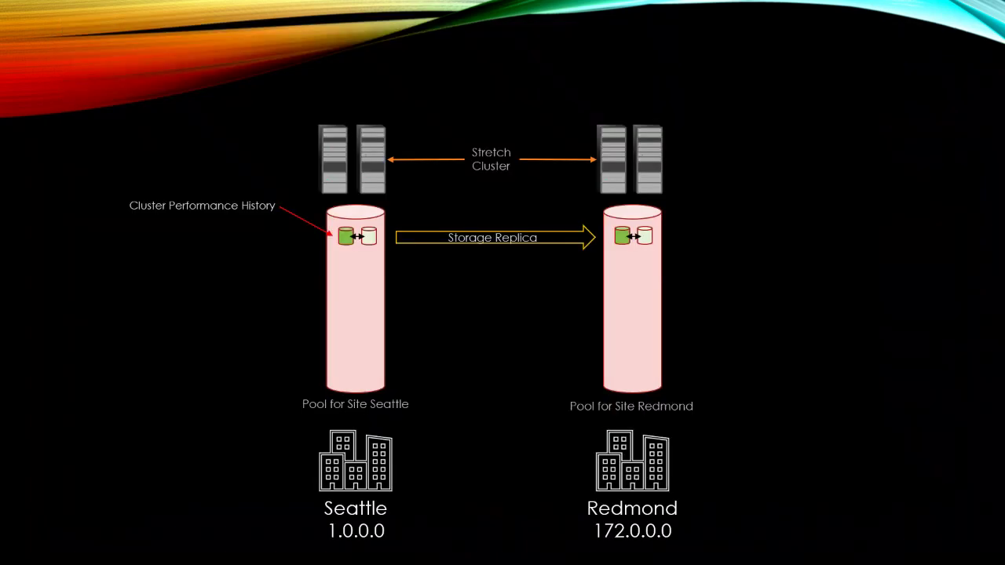
Reveal a second Seattle-to-Redmond pair and a third Redmond-to-Seattle pair on the diagram.
key(Right)
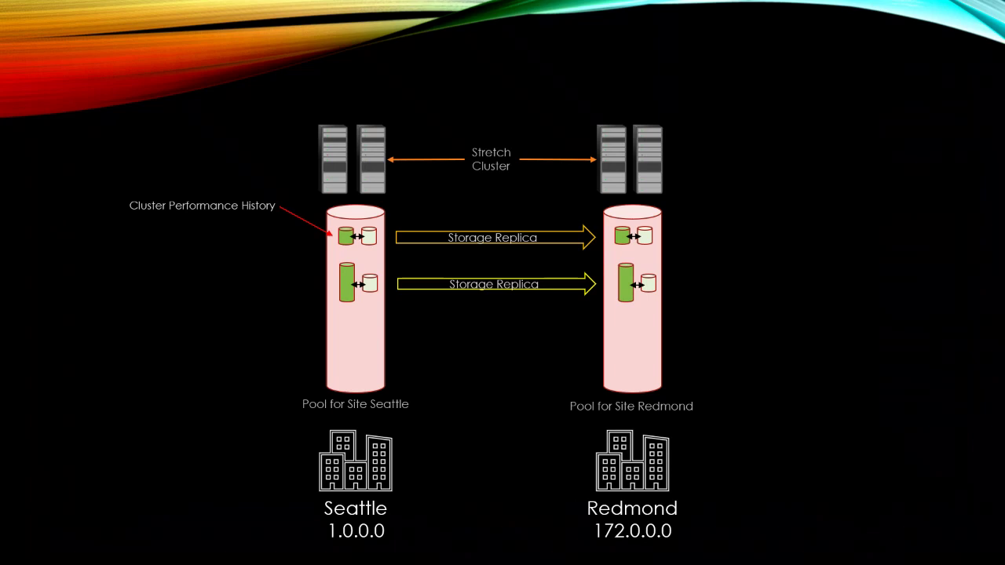
key(Right)
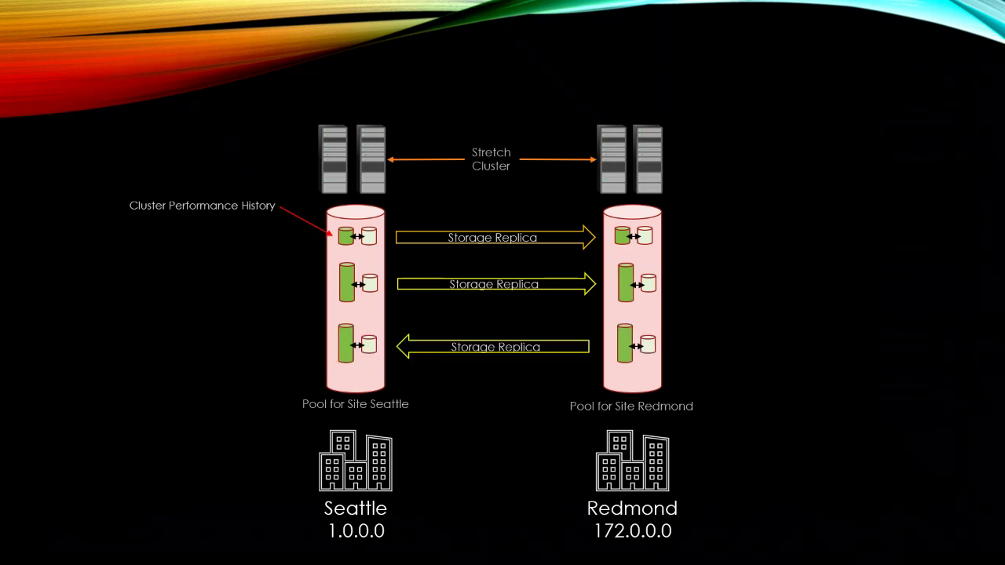